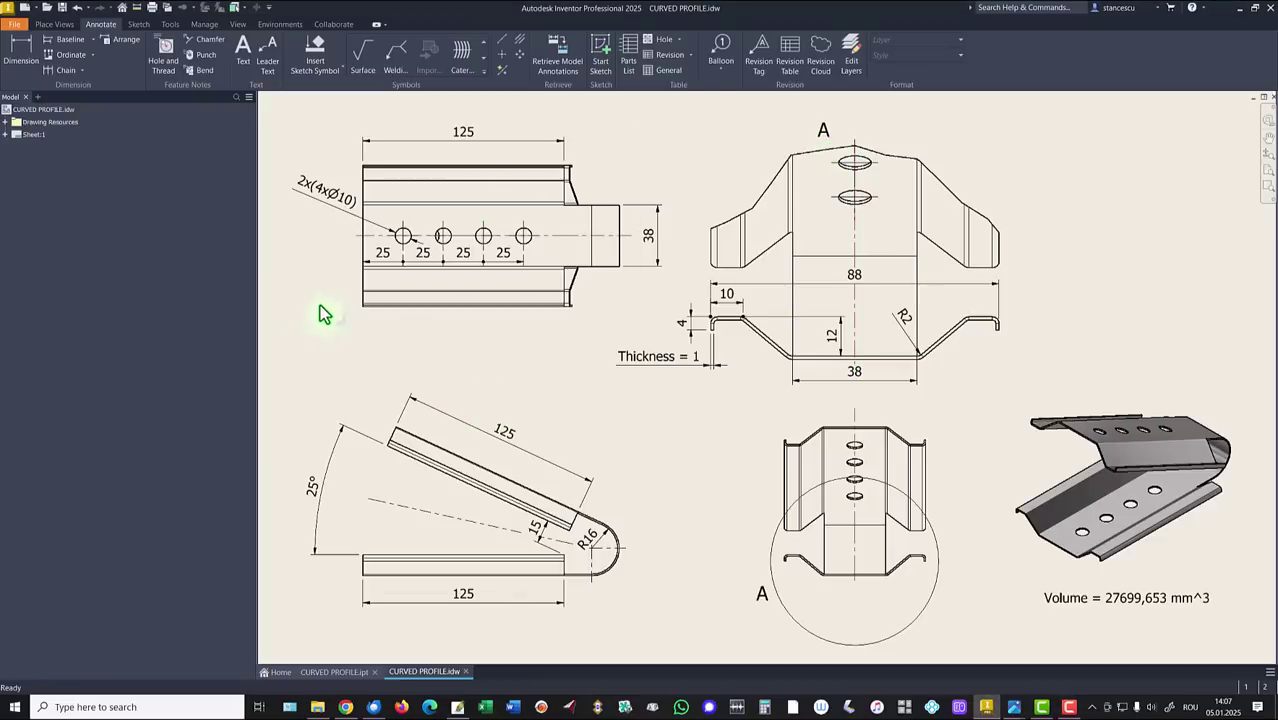
Create a part from the Sheet Metal (mm) template and override the rule-driven thickness in its sheet metal defaults.
click(24, 8)
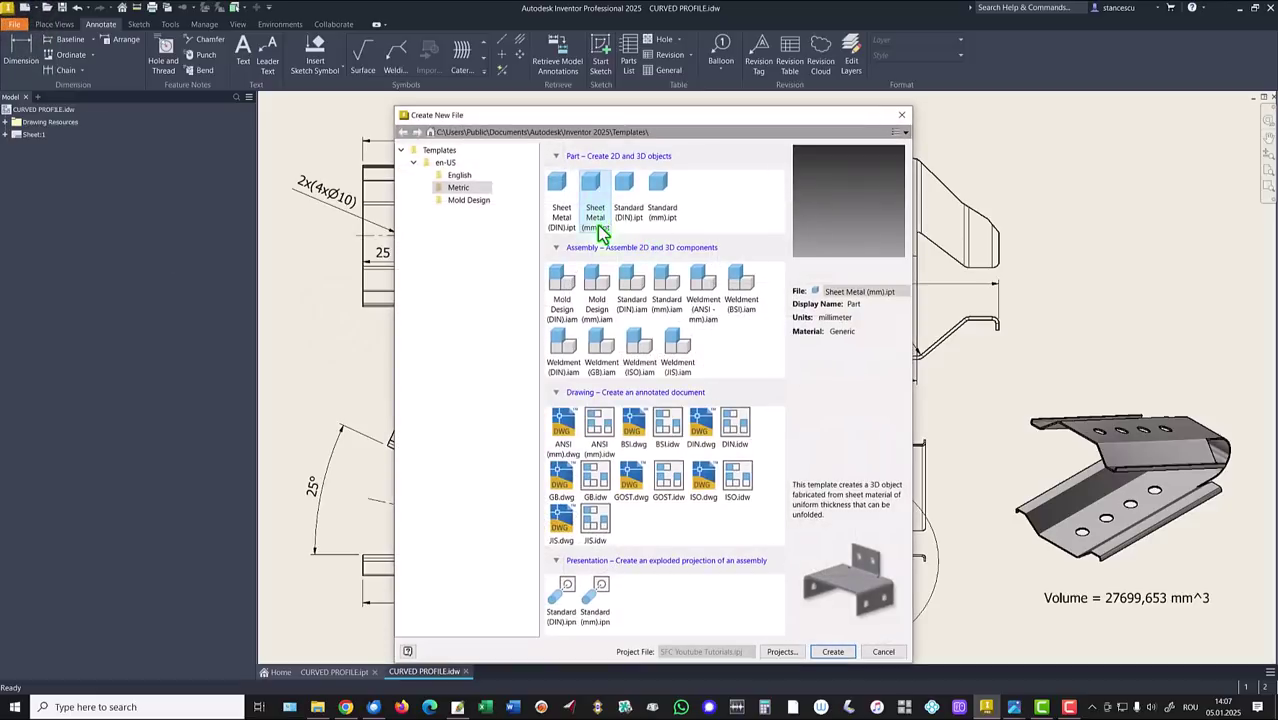
double_click(594, 185)
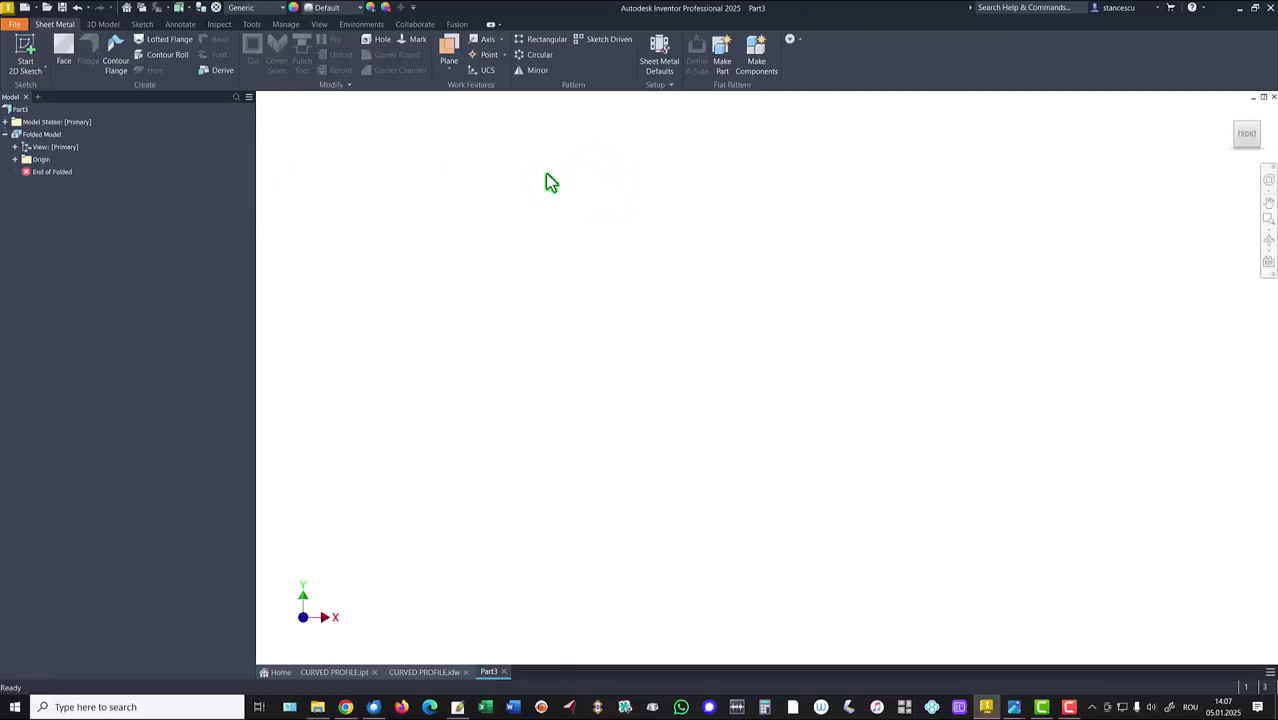
click(664, 62)
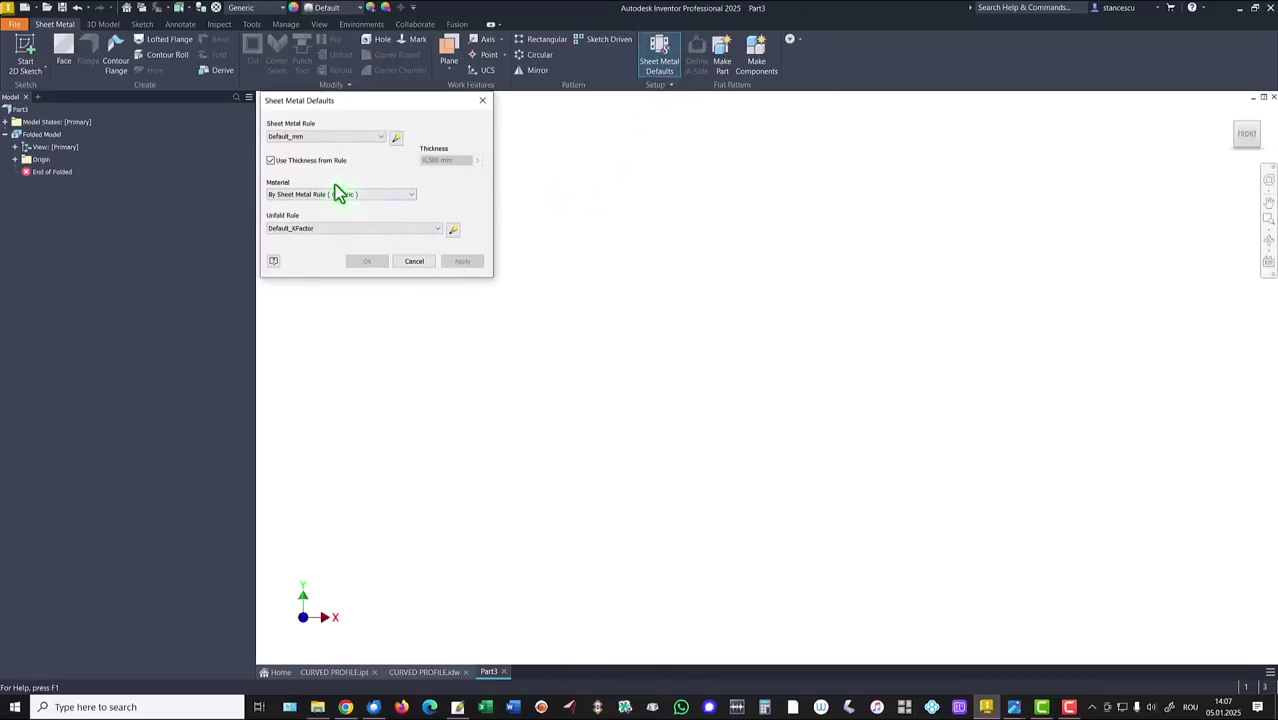
click(270, 161)
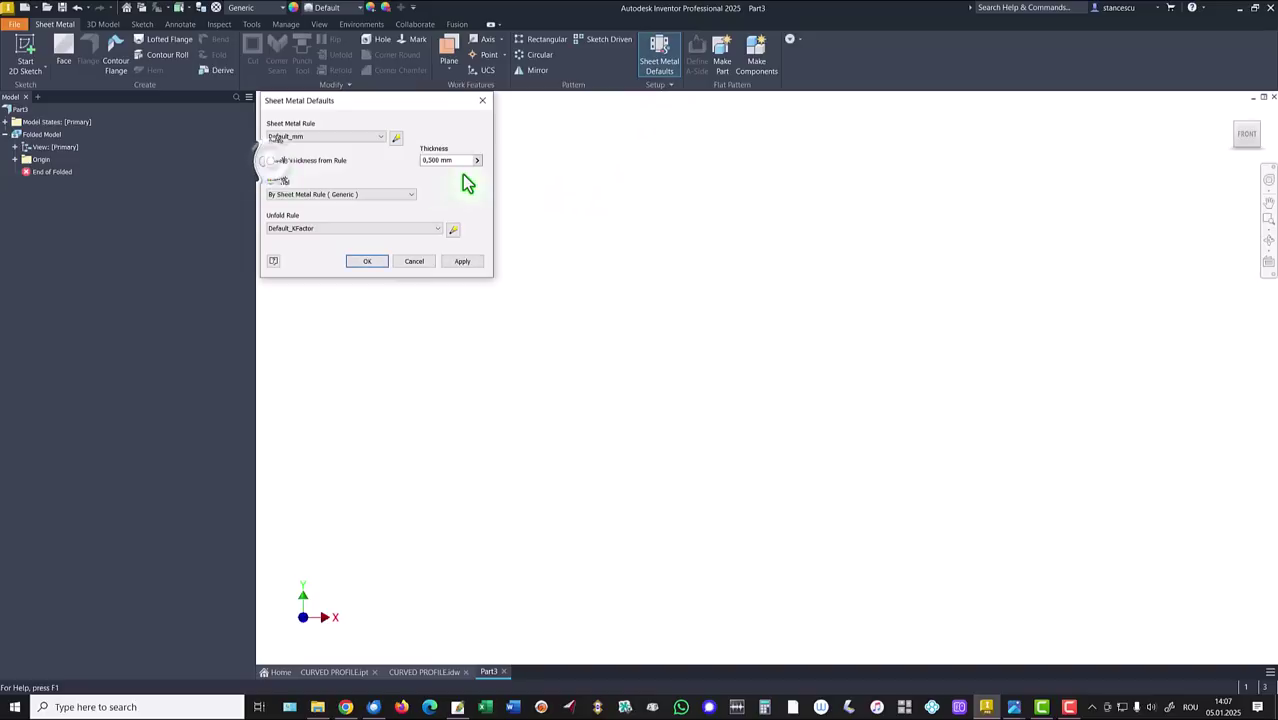
double_click(460, 160)
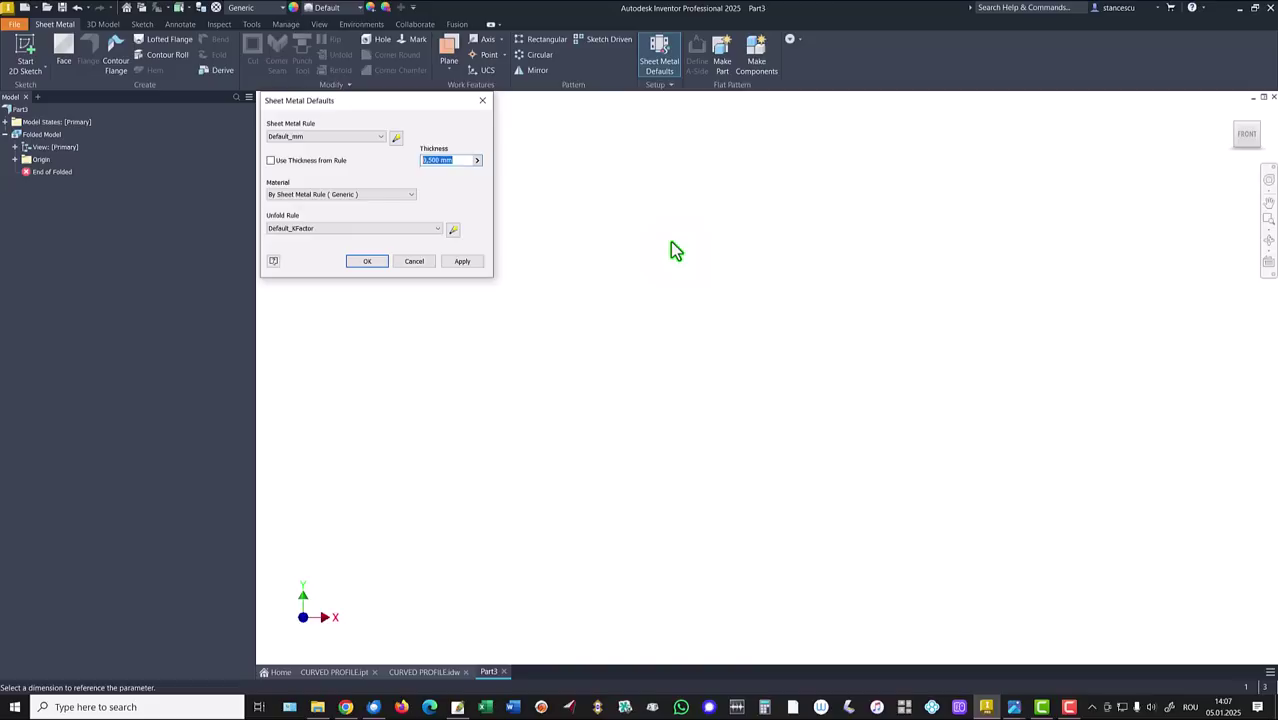
click(364, 262)
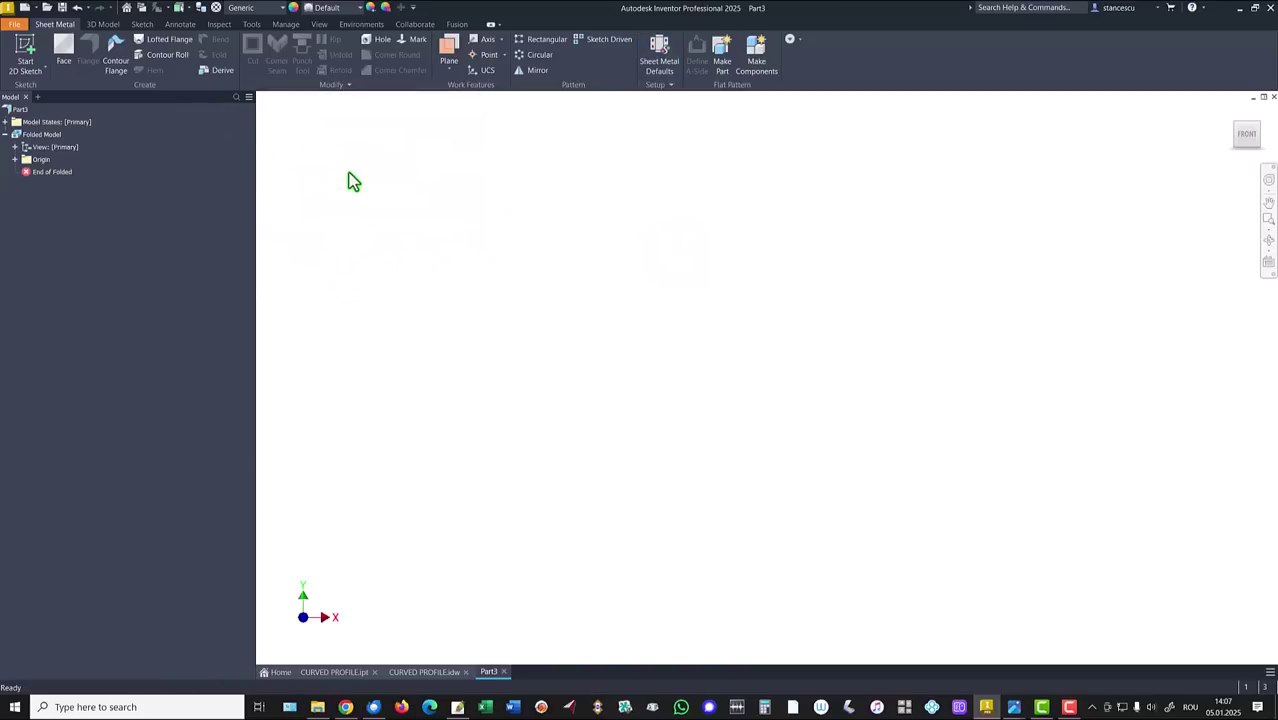
On the front XY plane, sketch an open profile from the origin: about 10.3 mm horizontal, slant rising about 6.2 mm, about 6.8 mm horizontal, short vertical down.
click(28, 58)
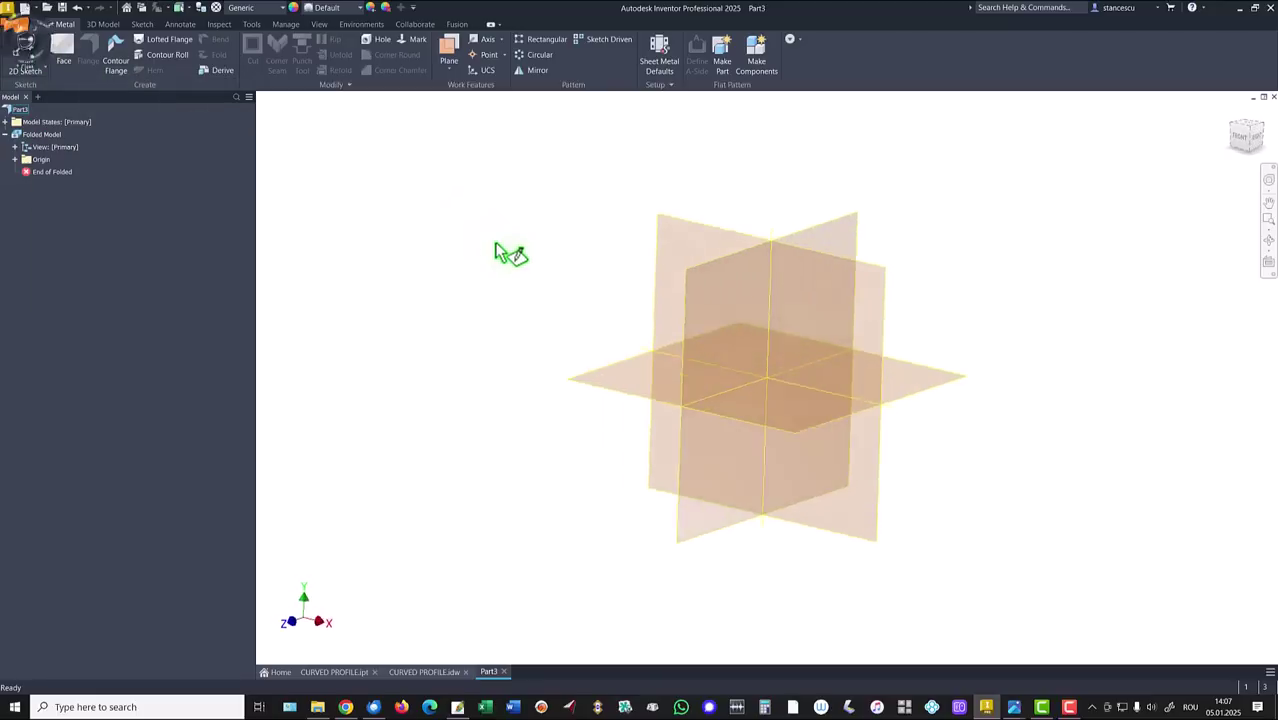
click(666, 204)
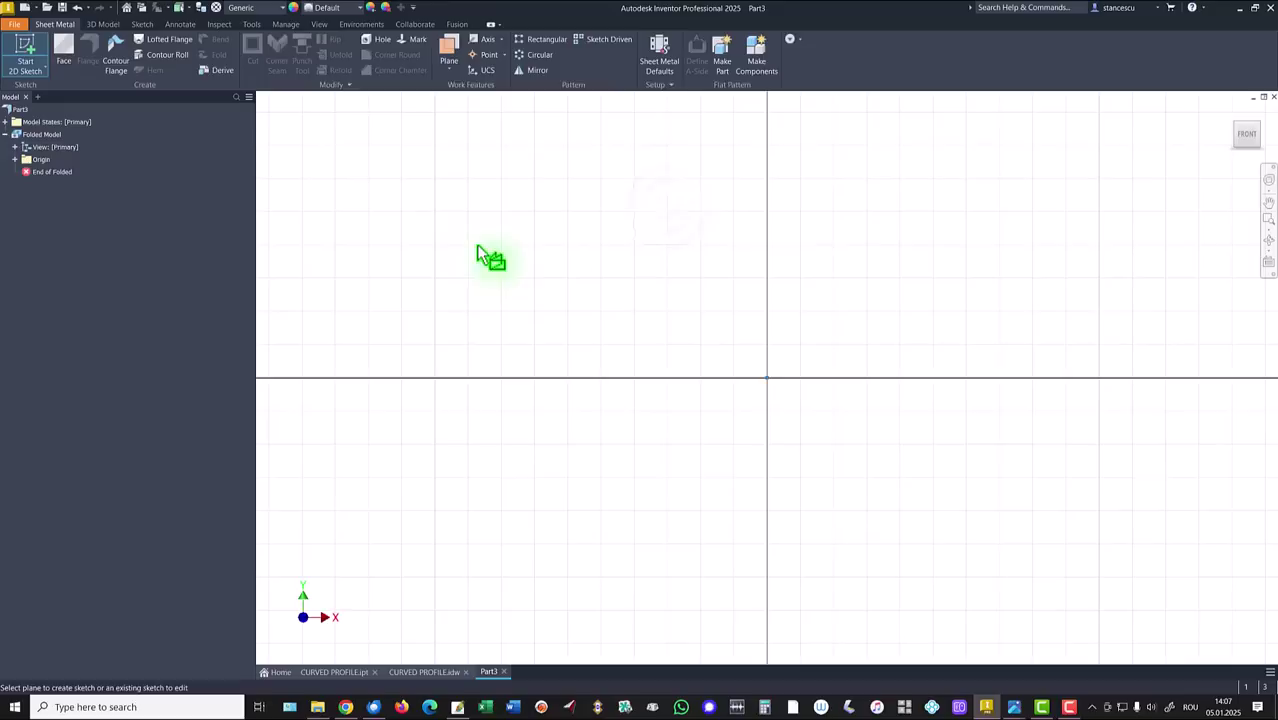
click(66, 52)
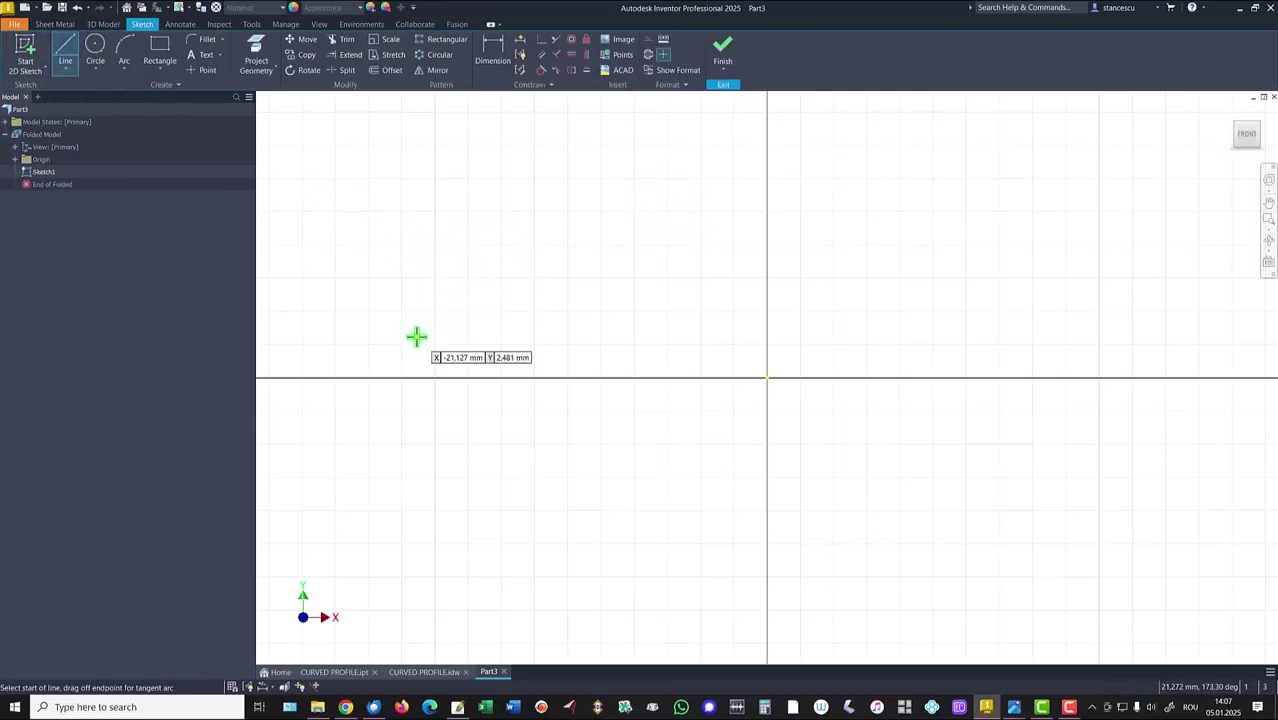
click(768, 378)
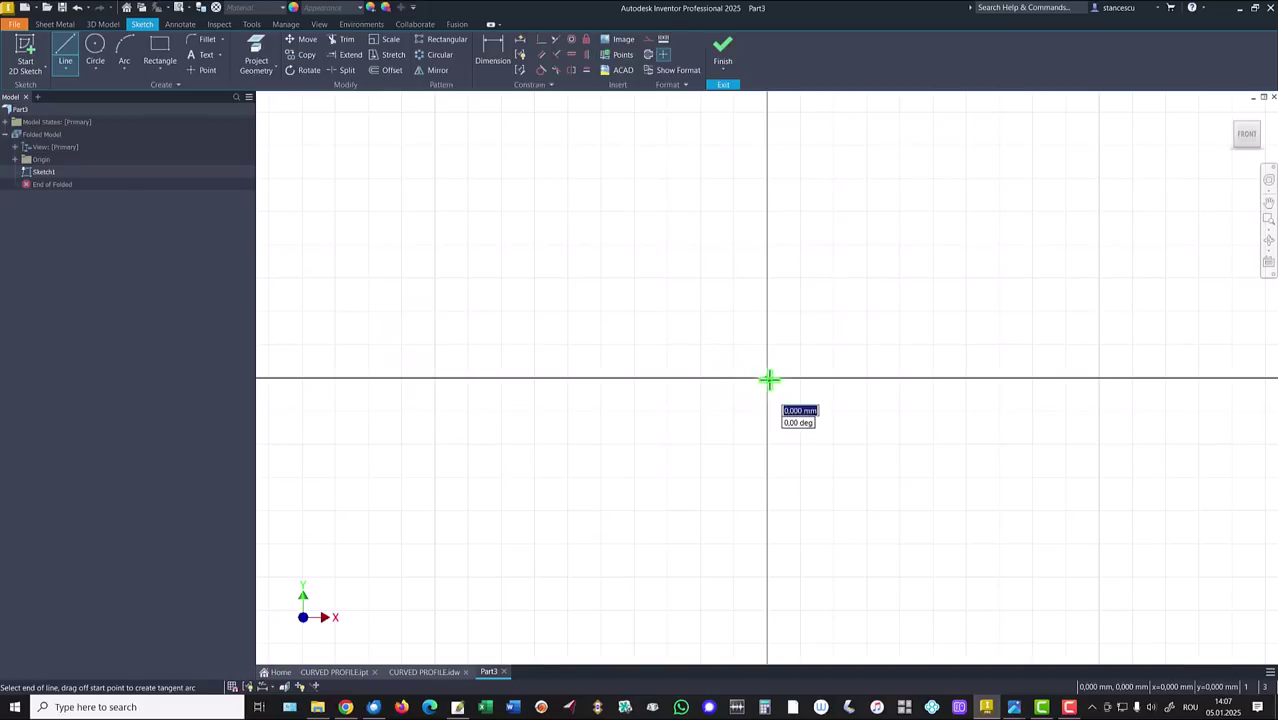
click(938, 378)
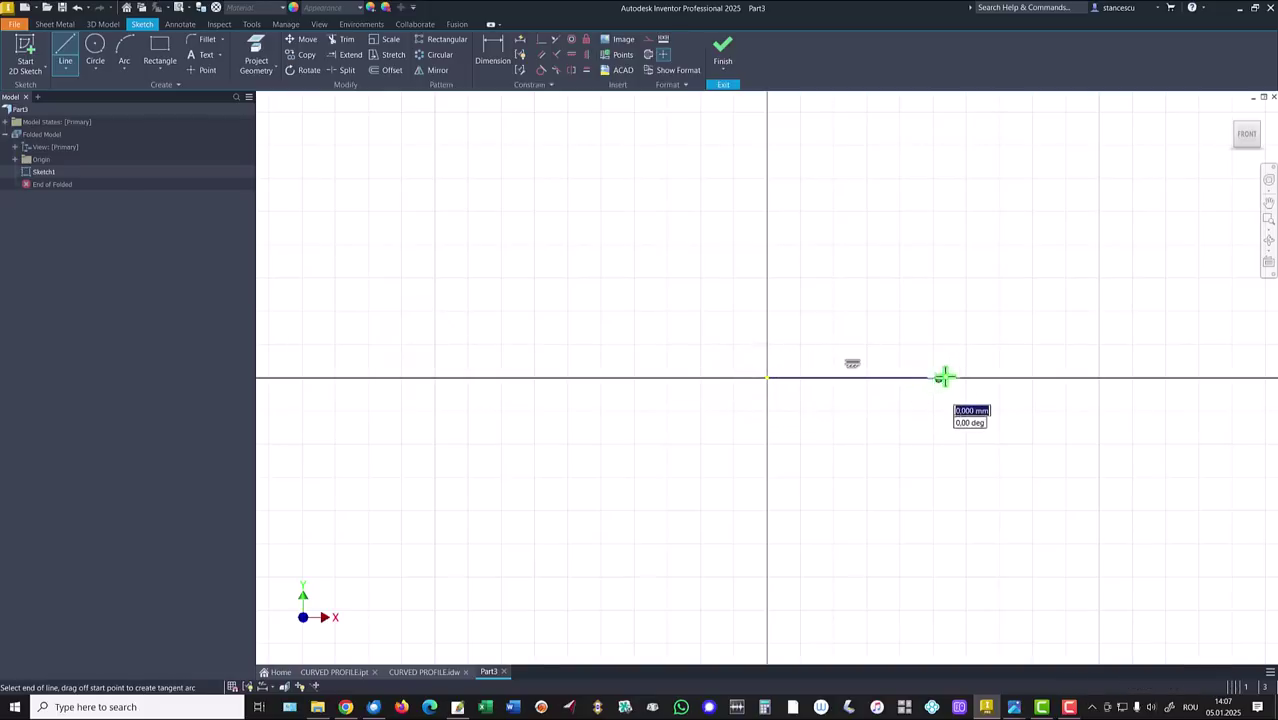
click(1035, 275)
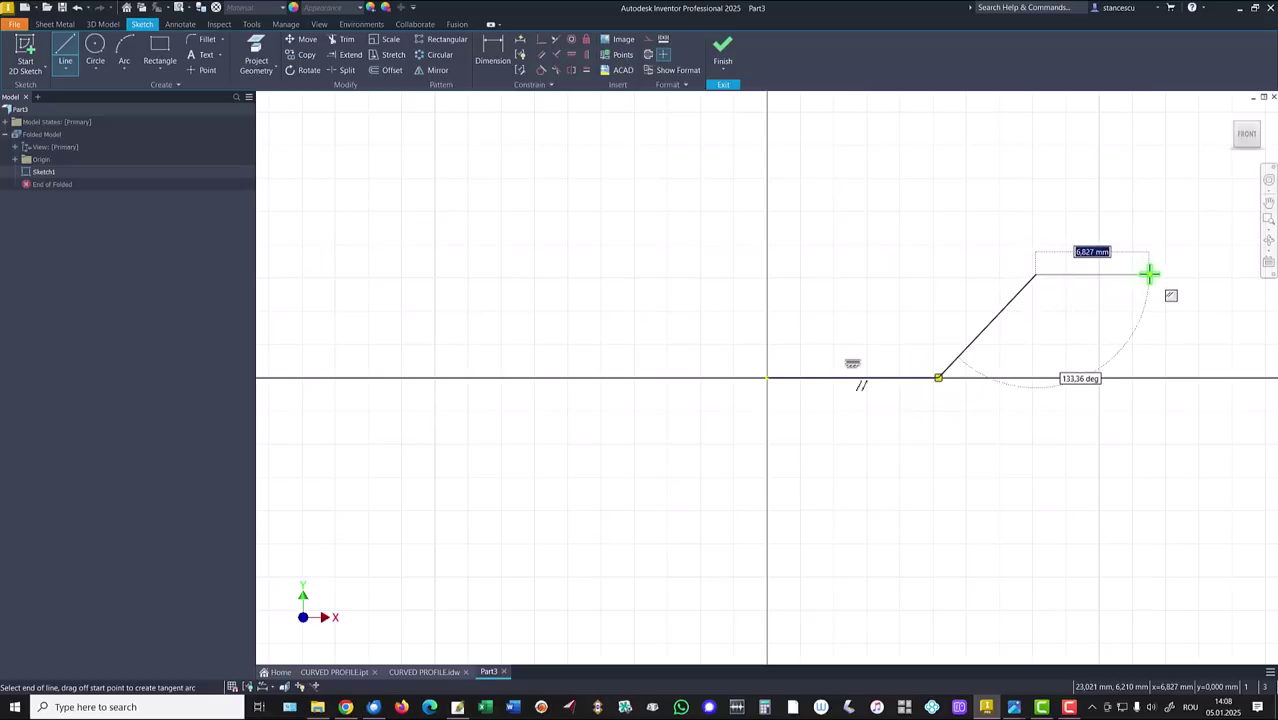
click(1149, 274)
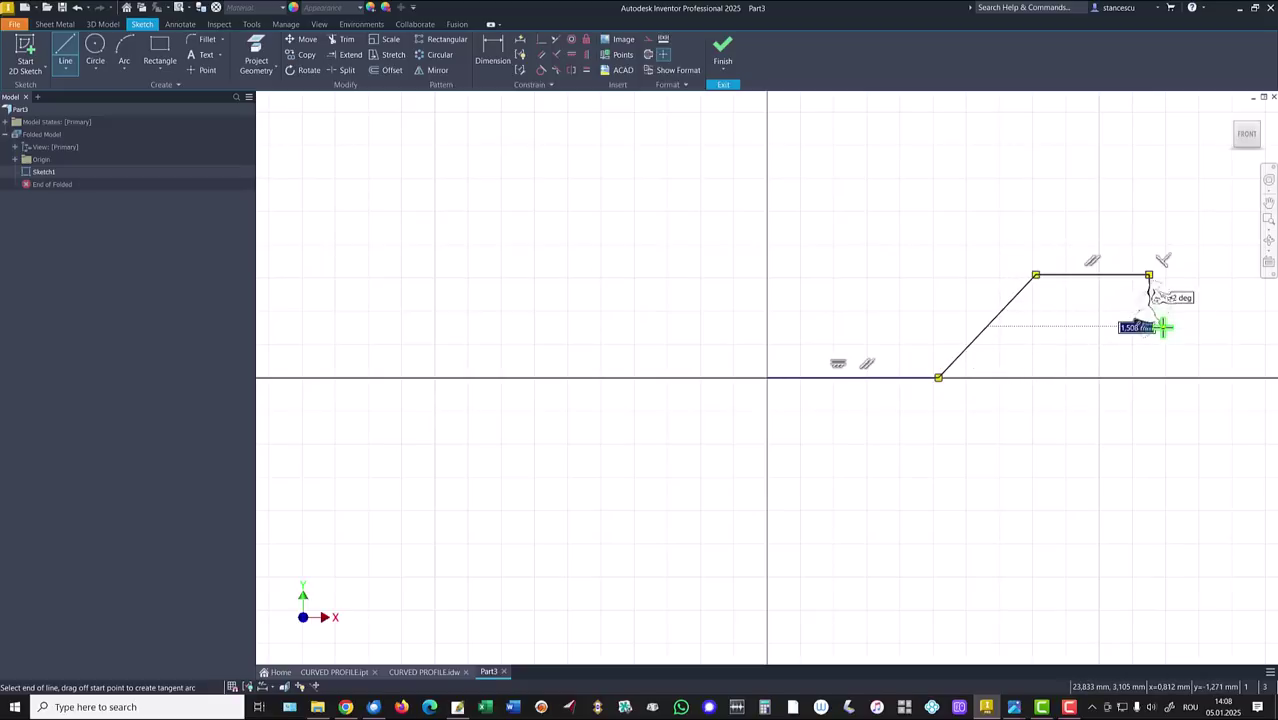
key(Escape)
Dimension the horizontal distance from the origin to the profile's short vertical end line as 44 mm.
mouse_move(1034, 443)
middle_down()
mouse_move(1033, 454)
mouse_move(745, 437)
middle_up()
mouse_move(870, 291)
middle_down()
mouse_move(896, 258)
mouse_move(913, 272)
middle_up()
click(487, 58)
scroll(874, 369, up, 3)
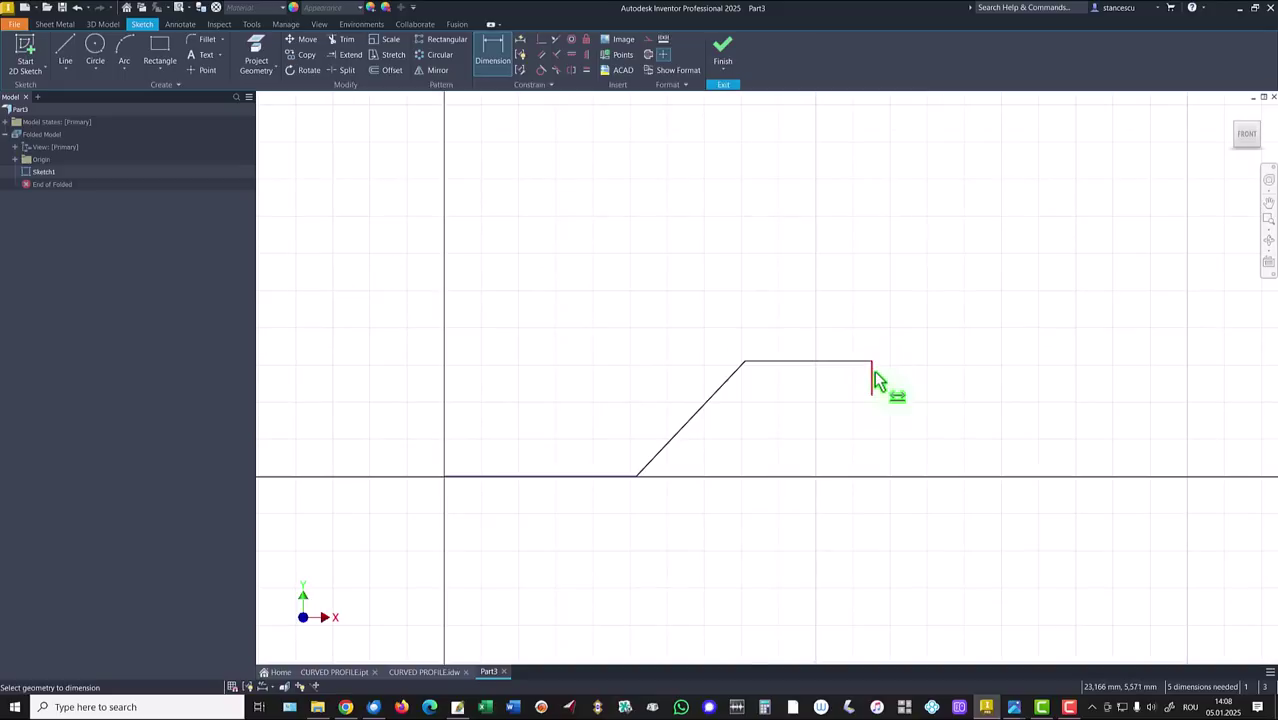
click(873, 371)
click(446, 477)
click(654, 269)
text(44)
key(Return)
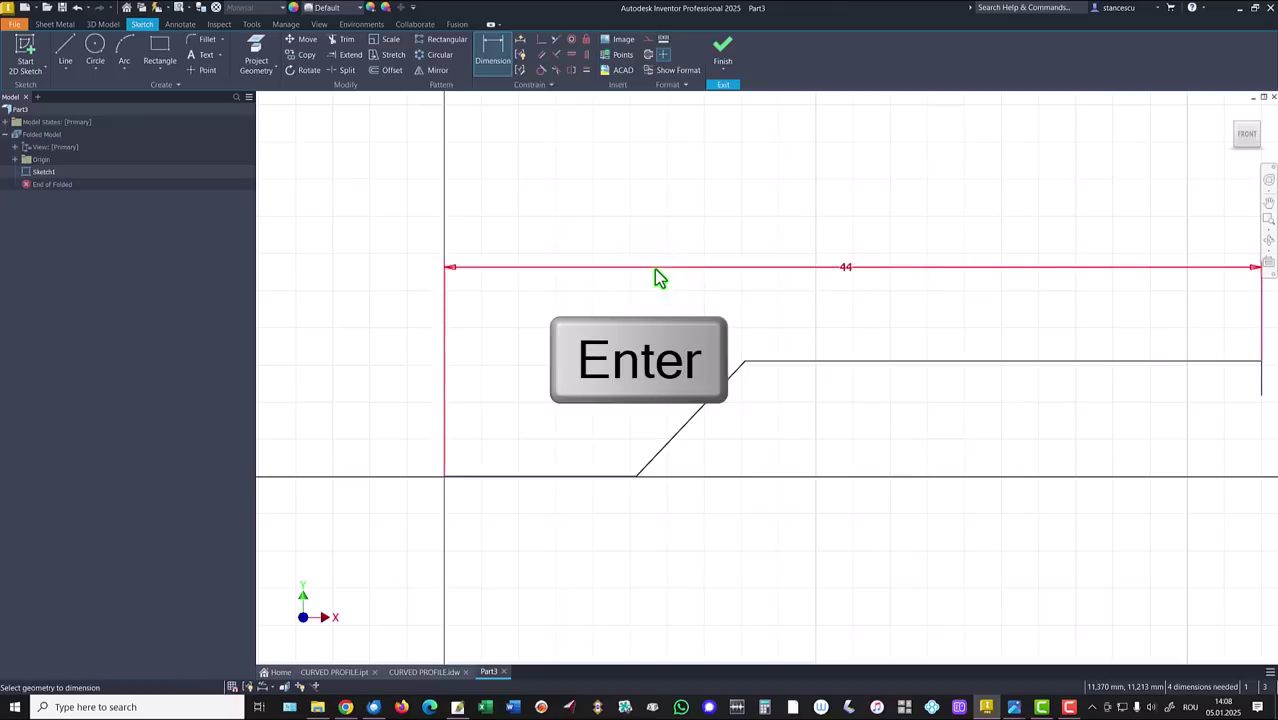
Dimension the profile's upper horizontal line at 10 mm.
click(913, 361)
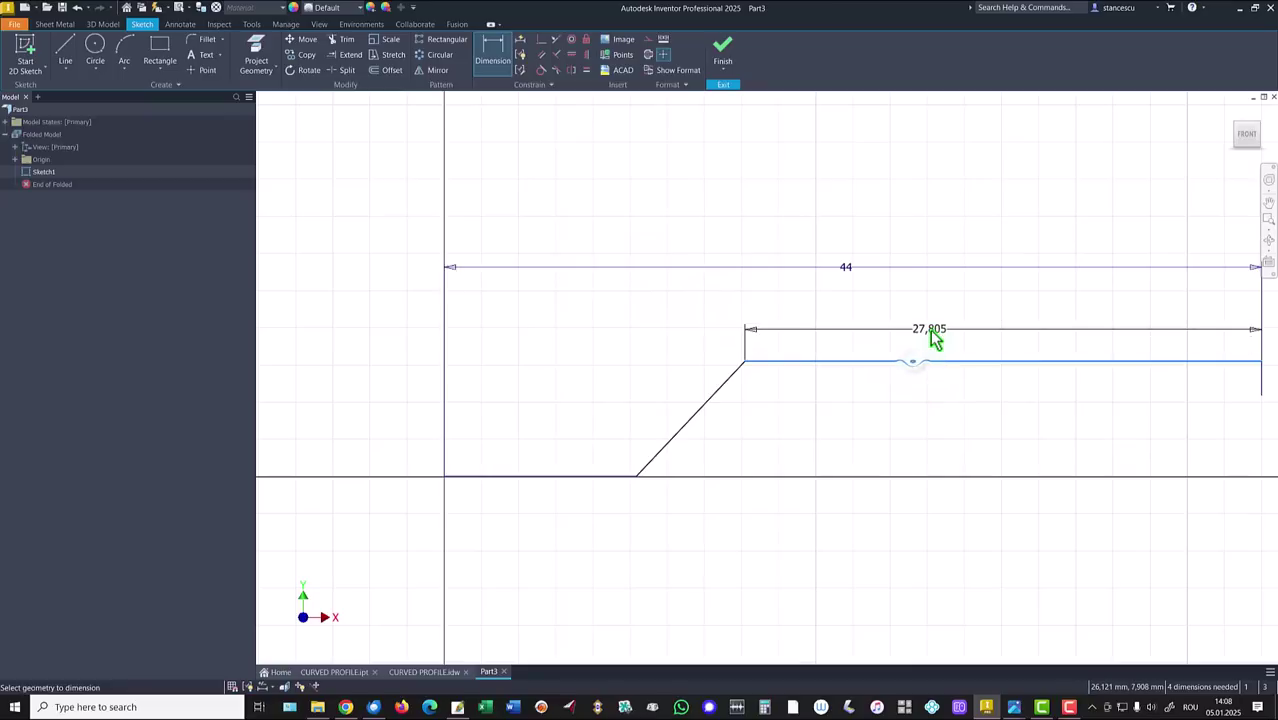
click(931, 332)
text(10)
key(Return)
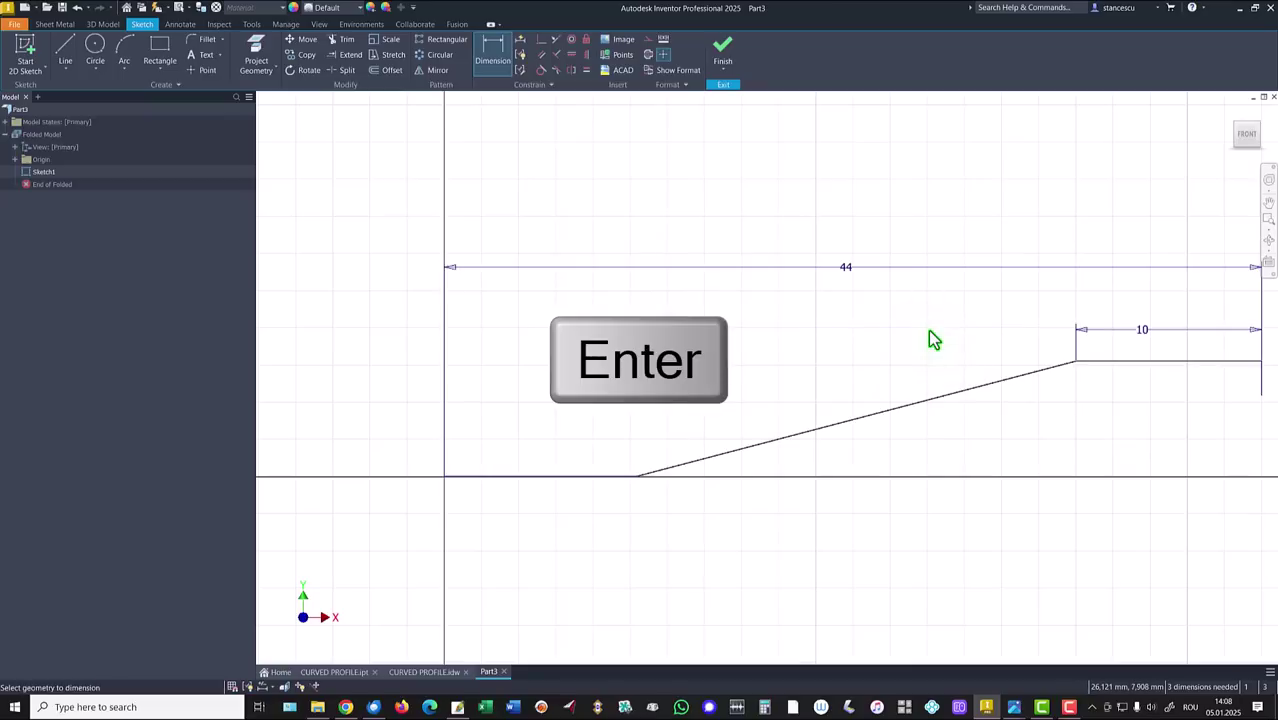
Dimension the lower horizontal line from the origin to the start of the slanted line as 38/2 mm.
click(637, 477)
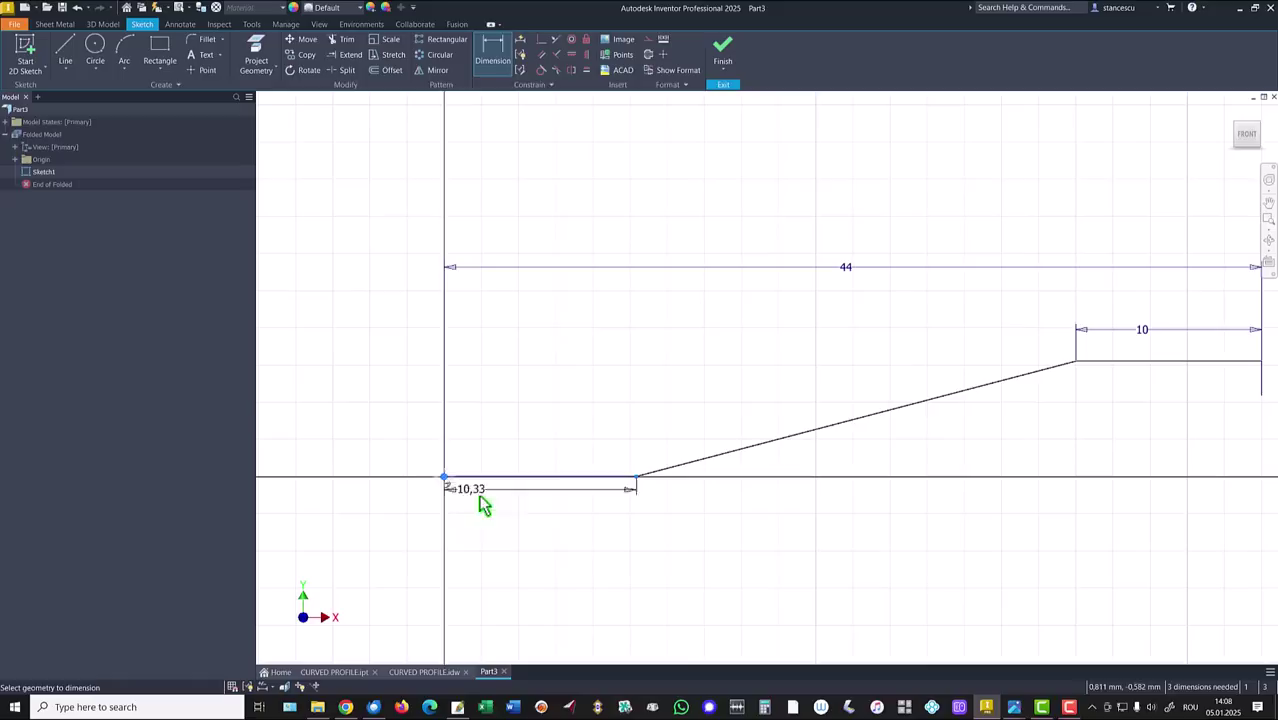
click(499, 550)
text(36)
key(BackSpace)
key(BackSpace)
text(19)
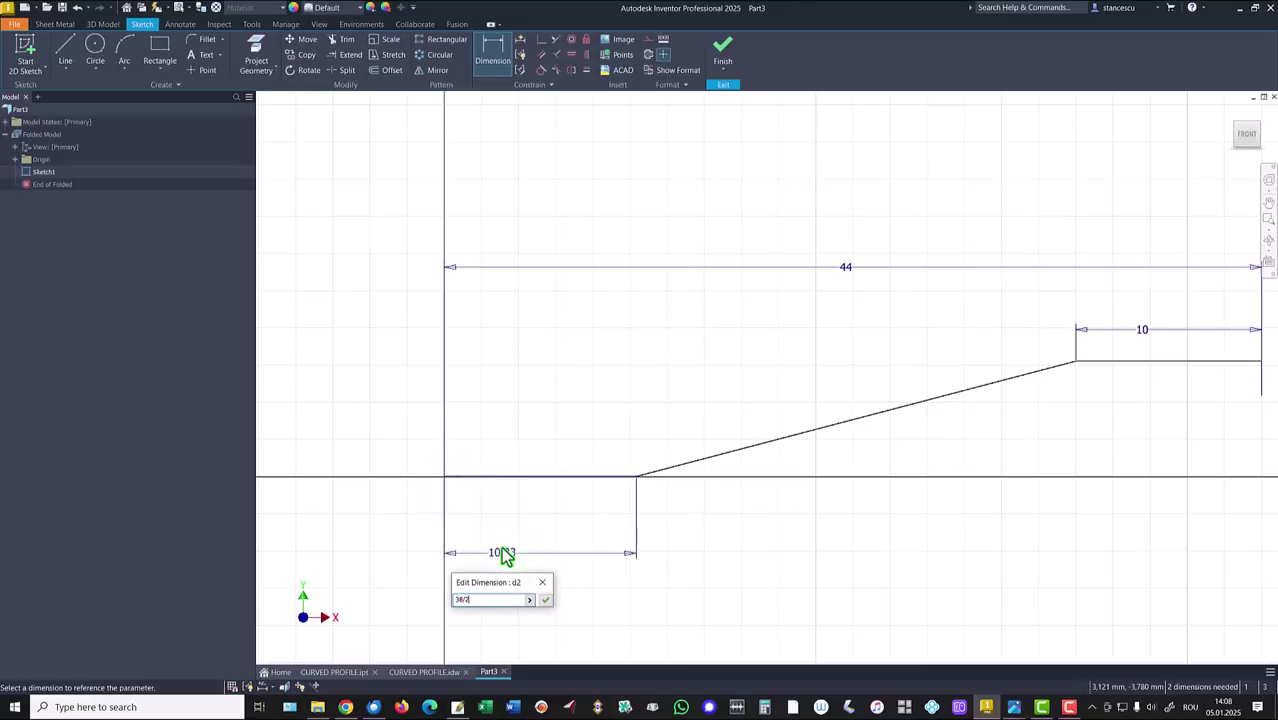
key(Return)
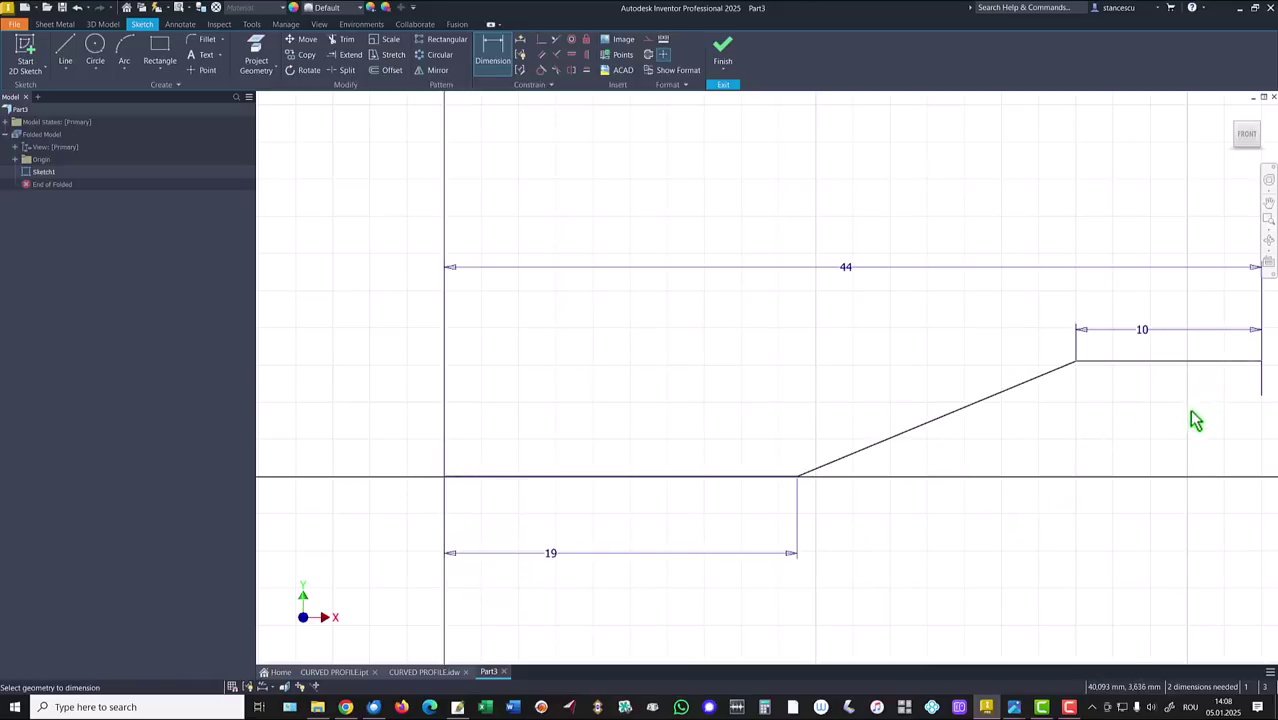
Dimension the vertical distance between the lower and upper horizontal lines as 12 mm.
middle_drag(1190, 411, 993, 414)
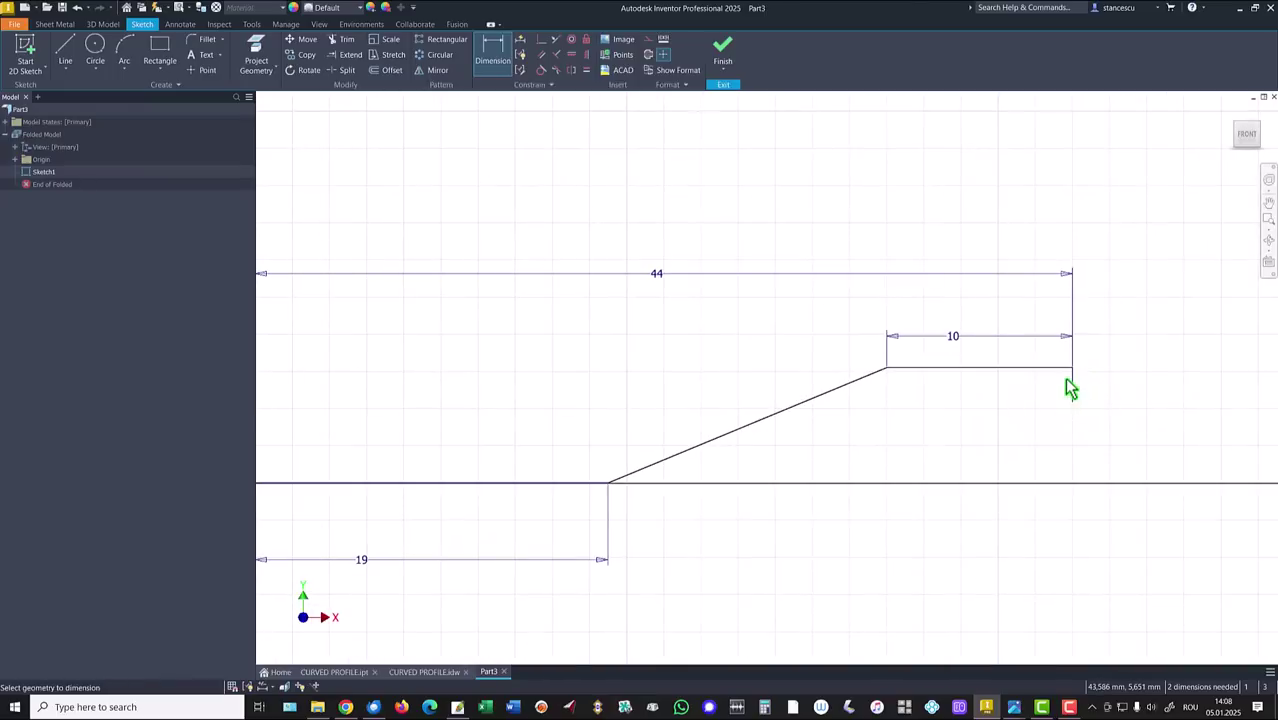
click(993, 368)
click(578, 484)
click(556, 422)
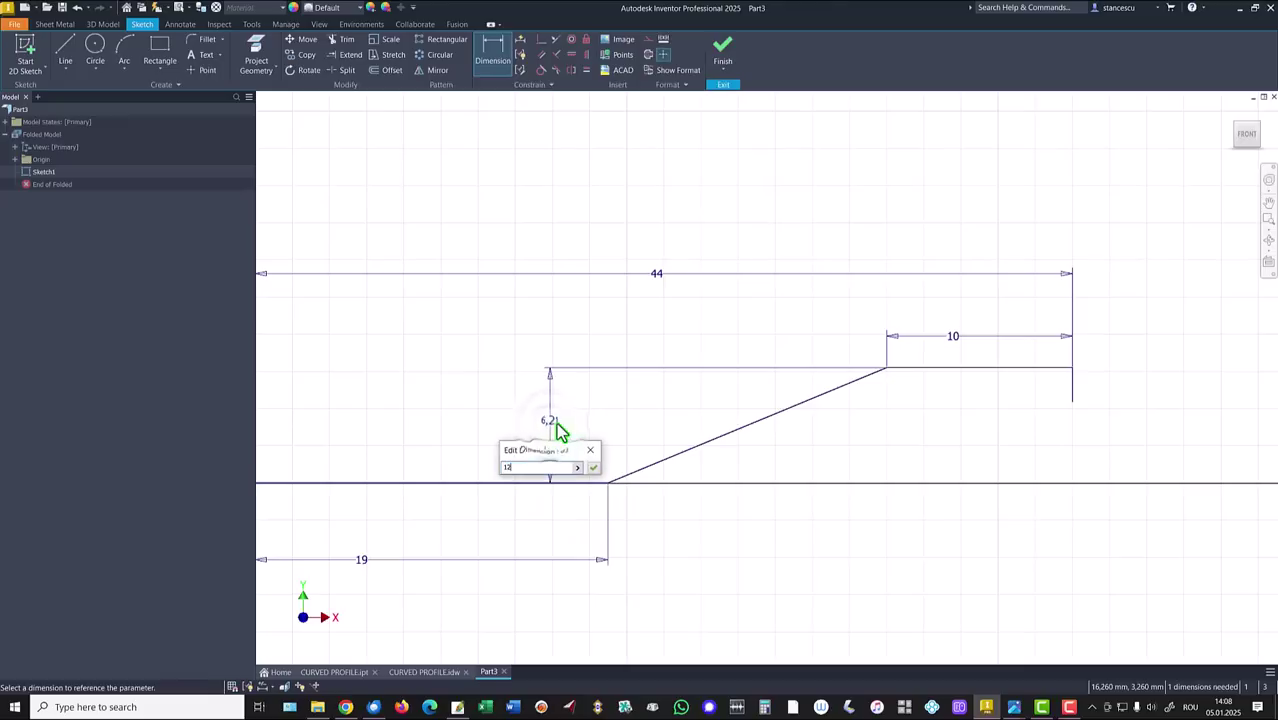
text(12)
key(Return)
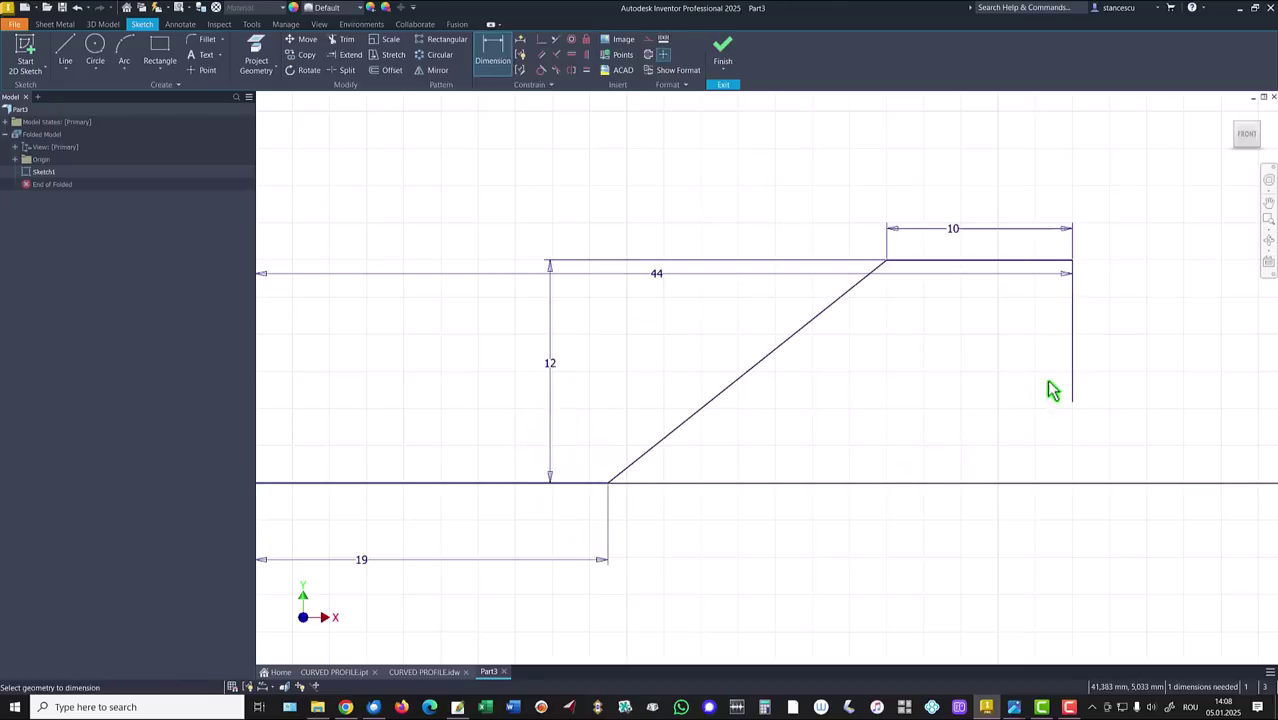
Dimension the short vertical end line at 4 mm and move the 44 mm dimension clear above the profile.
click(1072, 350)
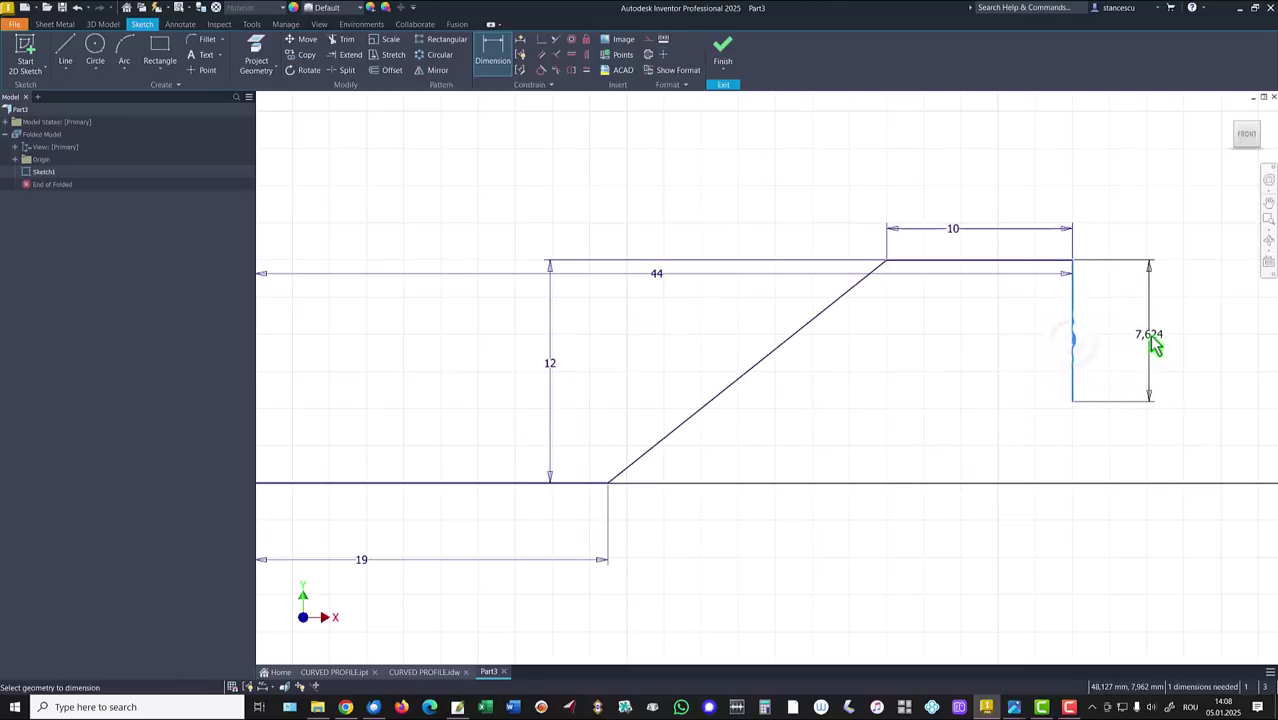
click(1149, 338)
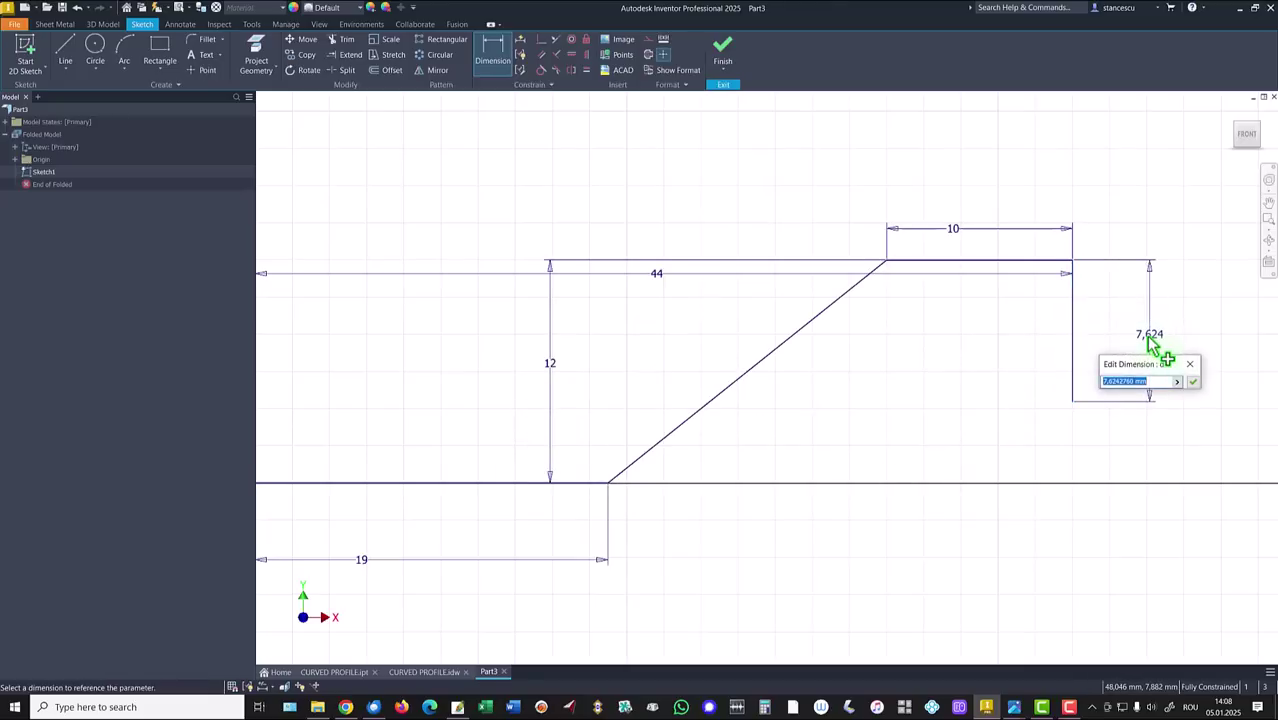
key(Return)
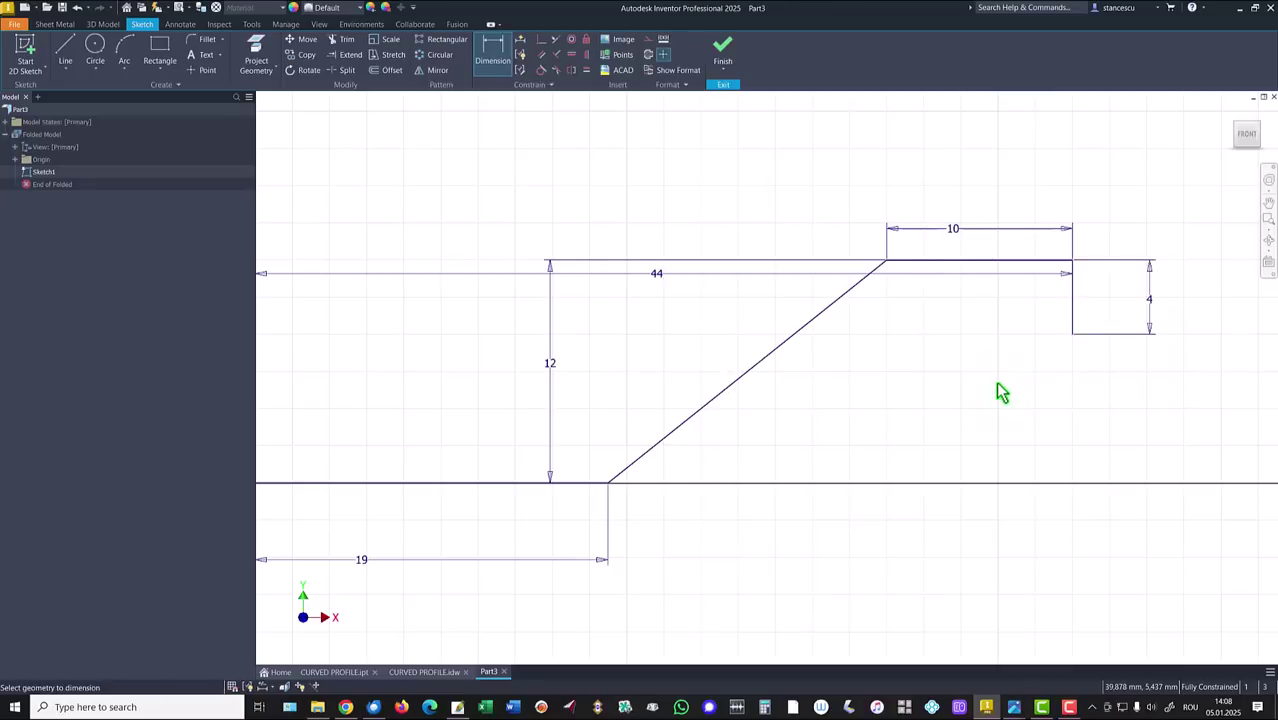
key(Home)
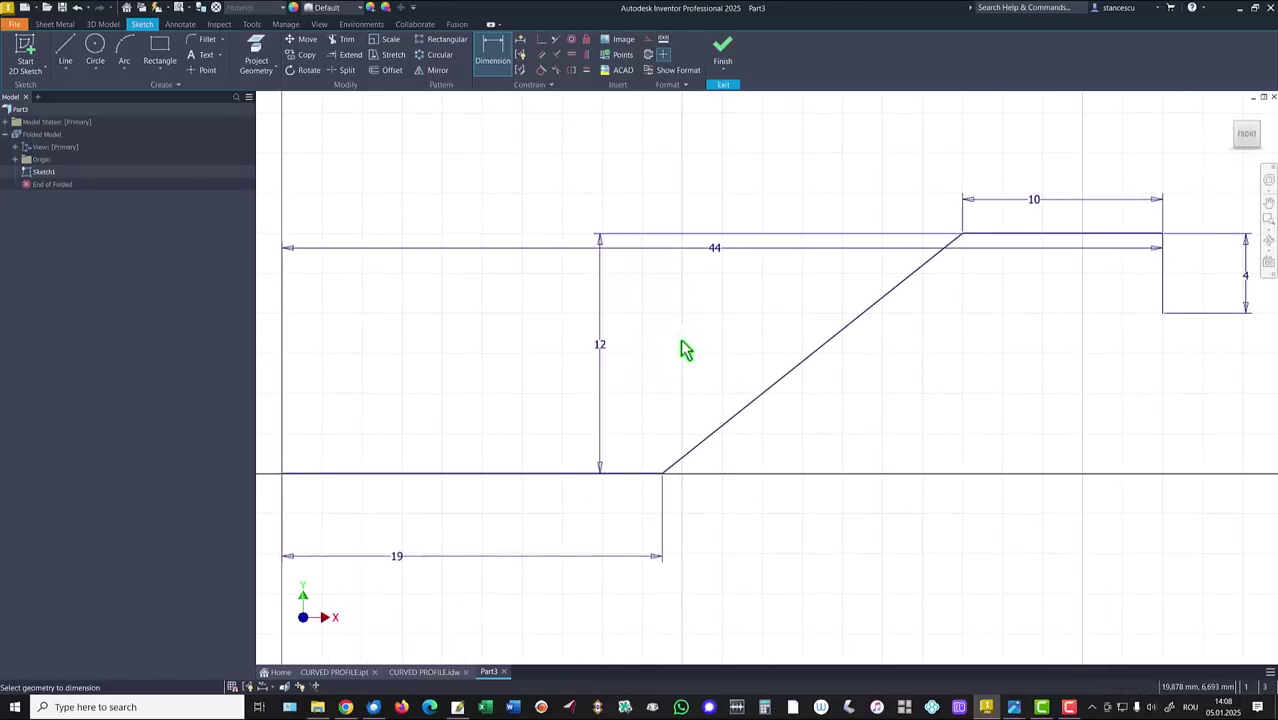
key(Escape)
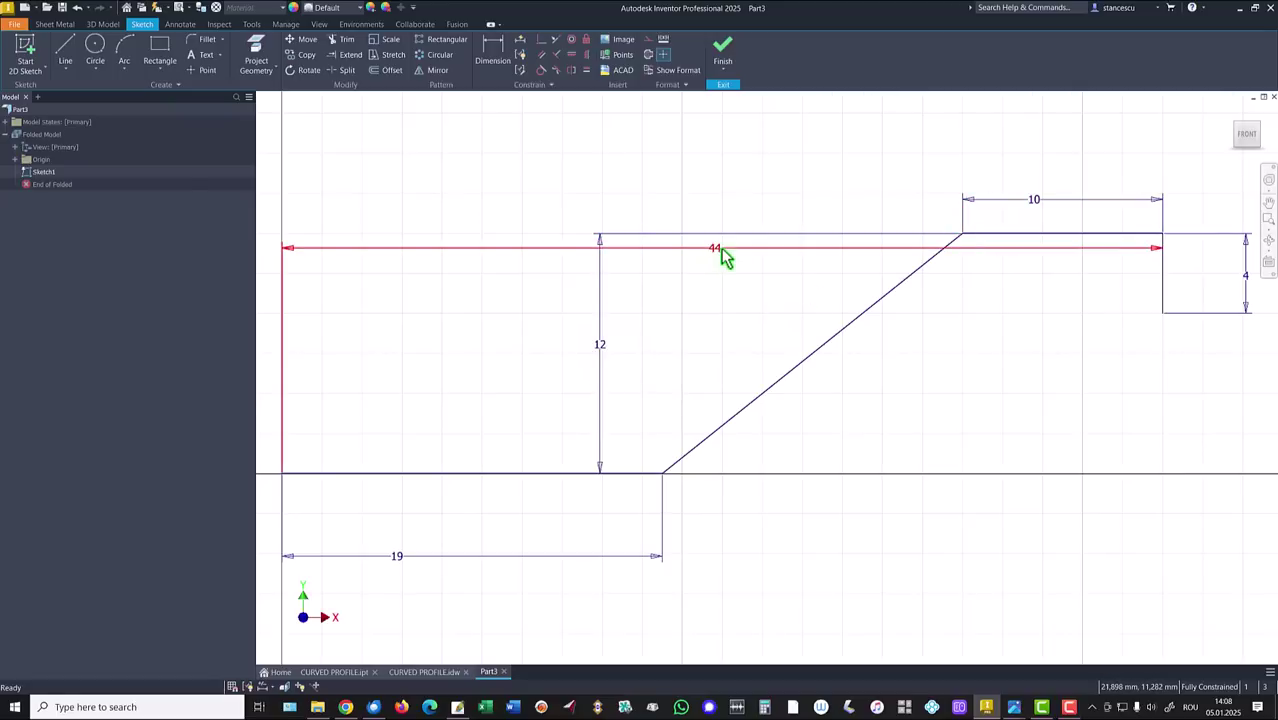
drag(719, 247, 720, 145)
scroll(980, 408, up, 3)
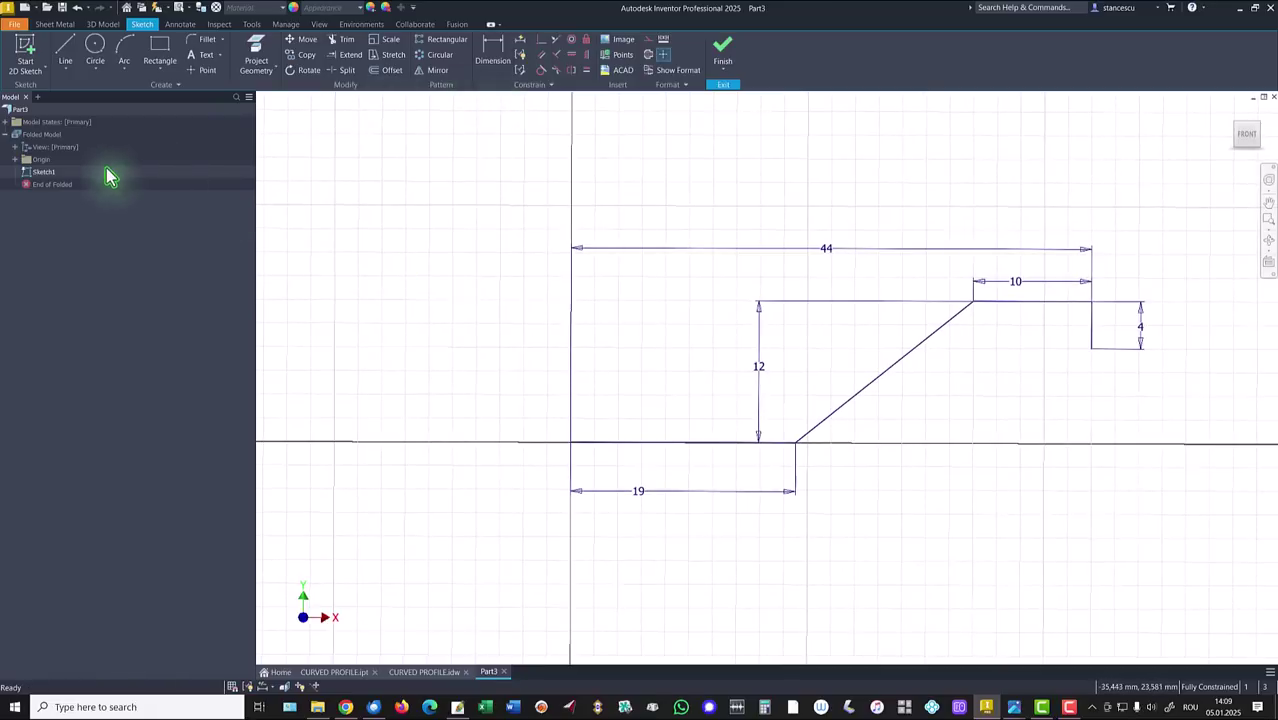
Draw a vertical line from the origin upward to roughly the height of the upper horizontal line.
click(66, 50)
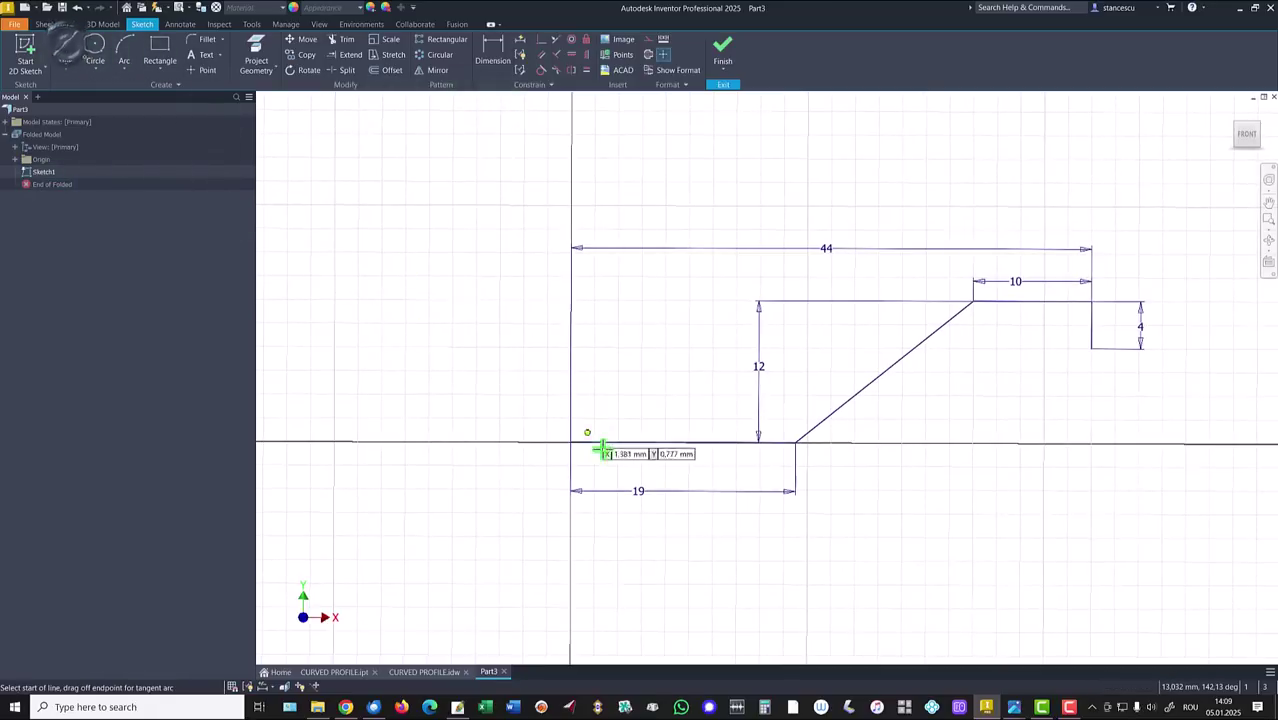
click(567, 441)
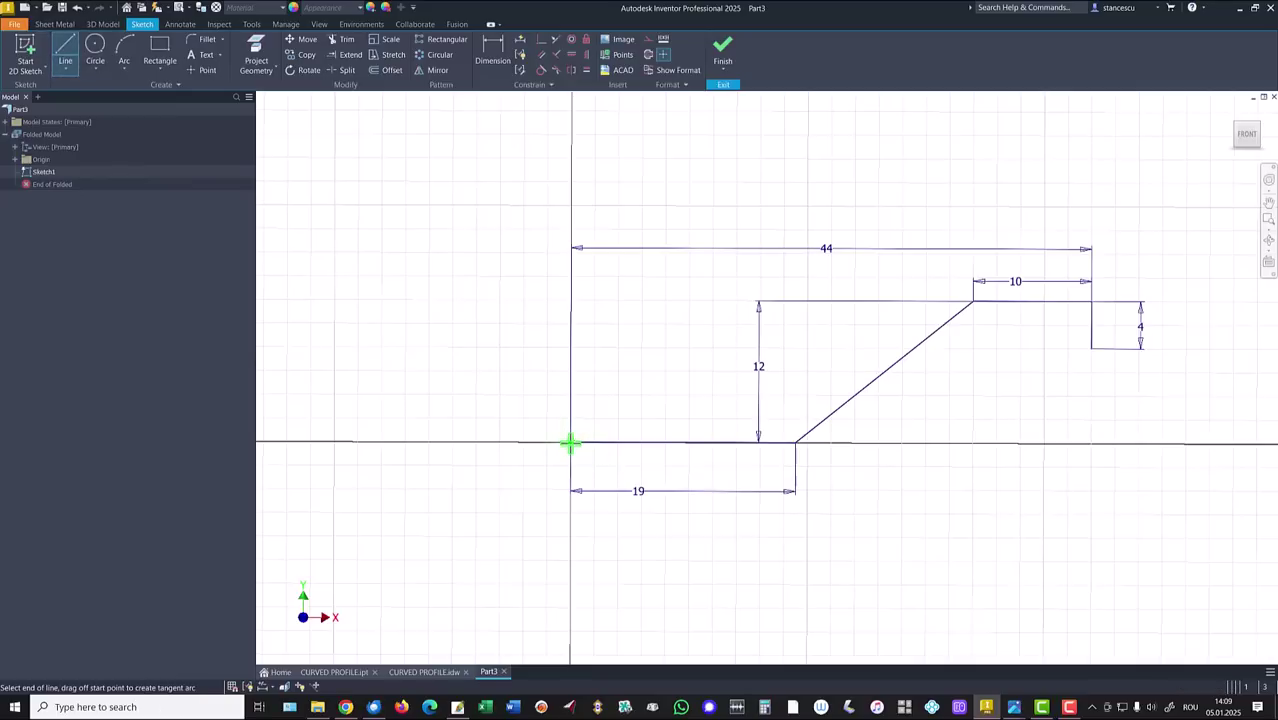
click(569, 299)
key(Escape)
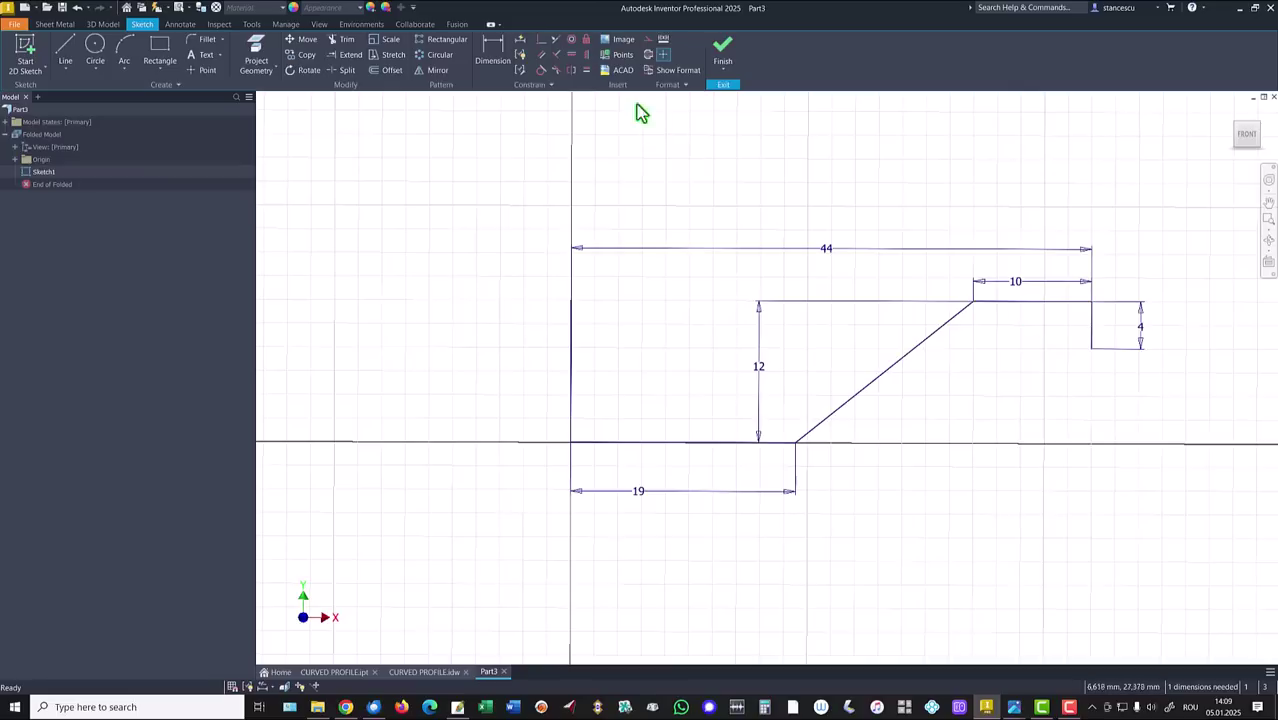
Constrain the vertical line's upper endpoint coincident with the profile's upper horizontal line.
click(541, 40)
click(571, 301)
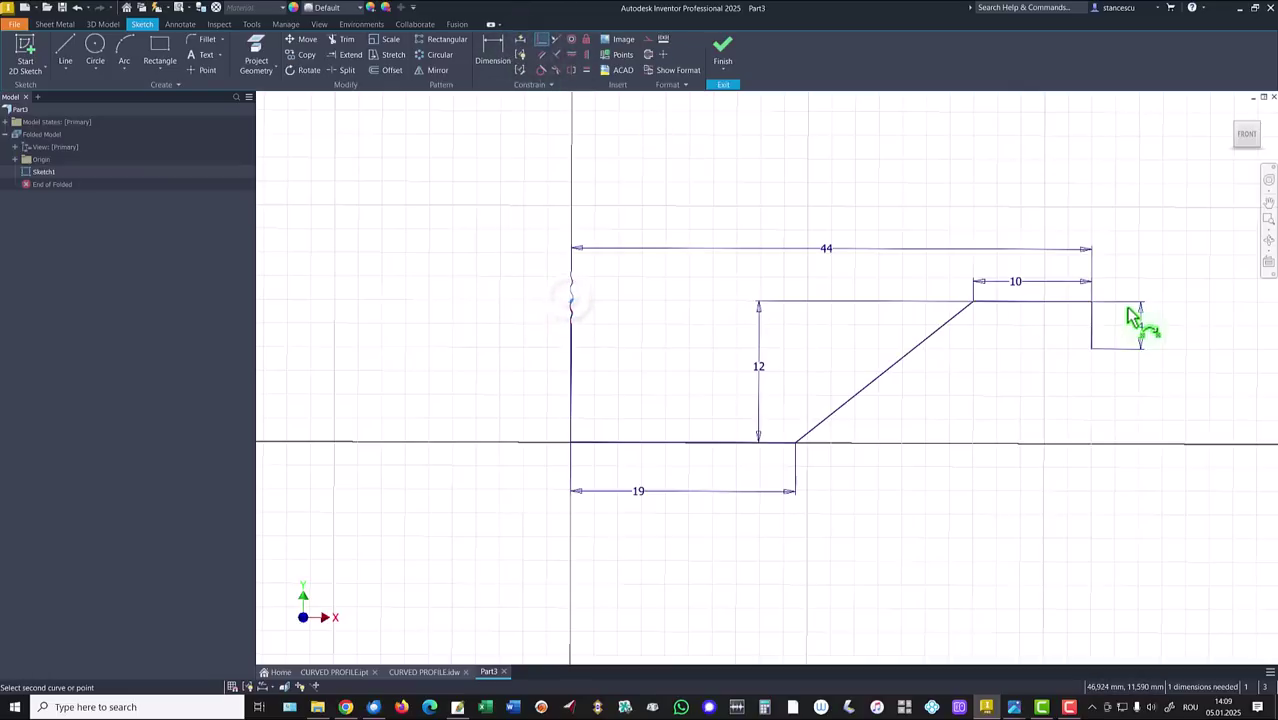
click(1024, 304)
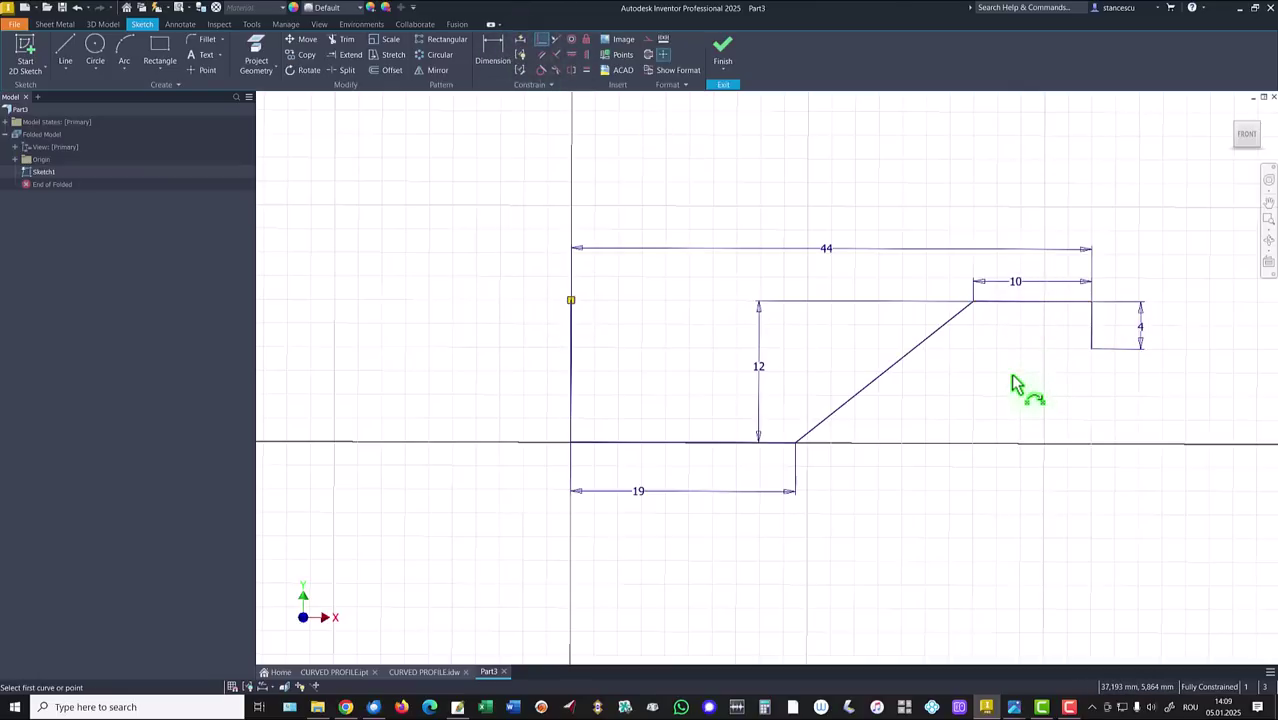
key(Escape)
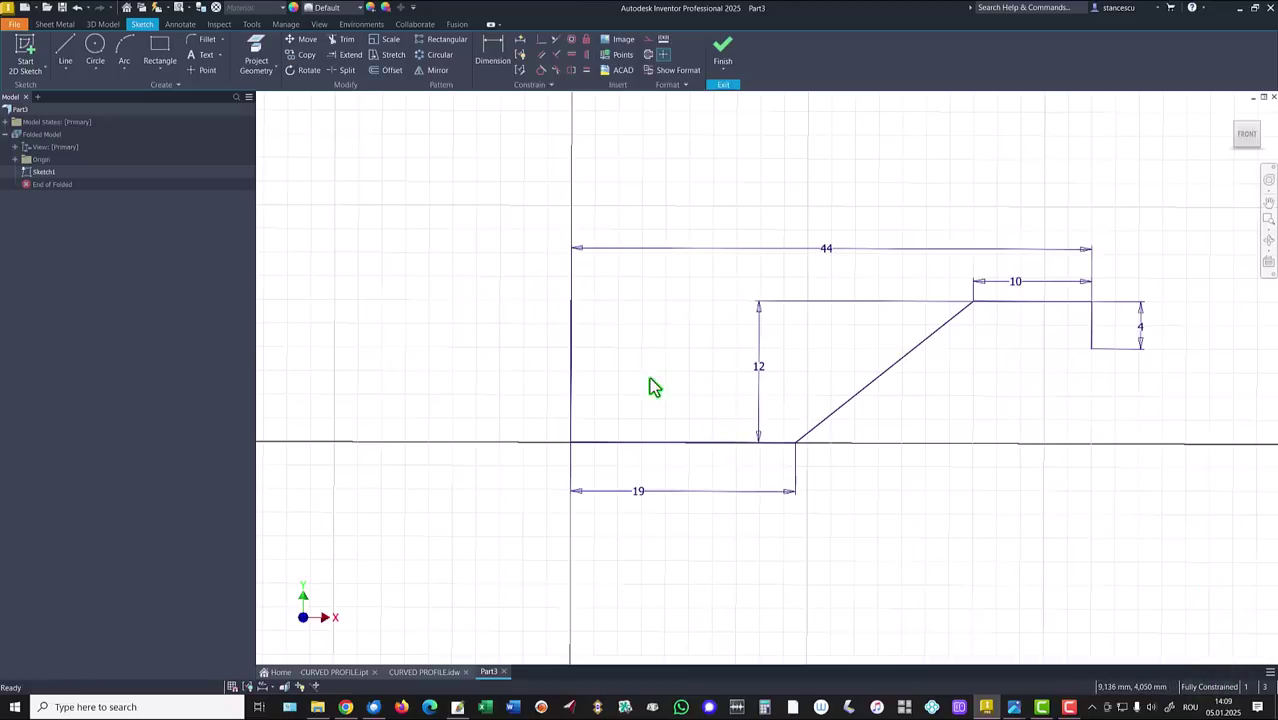
Convert the vertical line rising from the origin to construction geometry.
drag(547, 284, 599, 462)
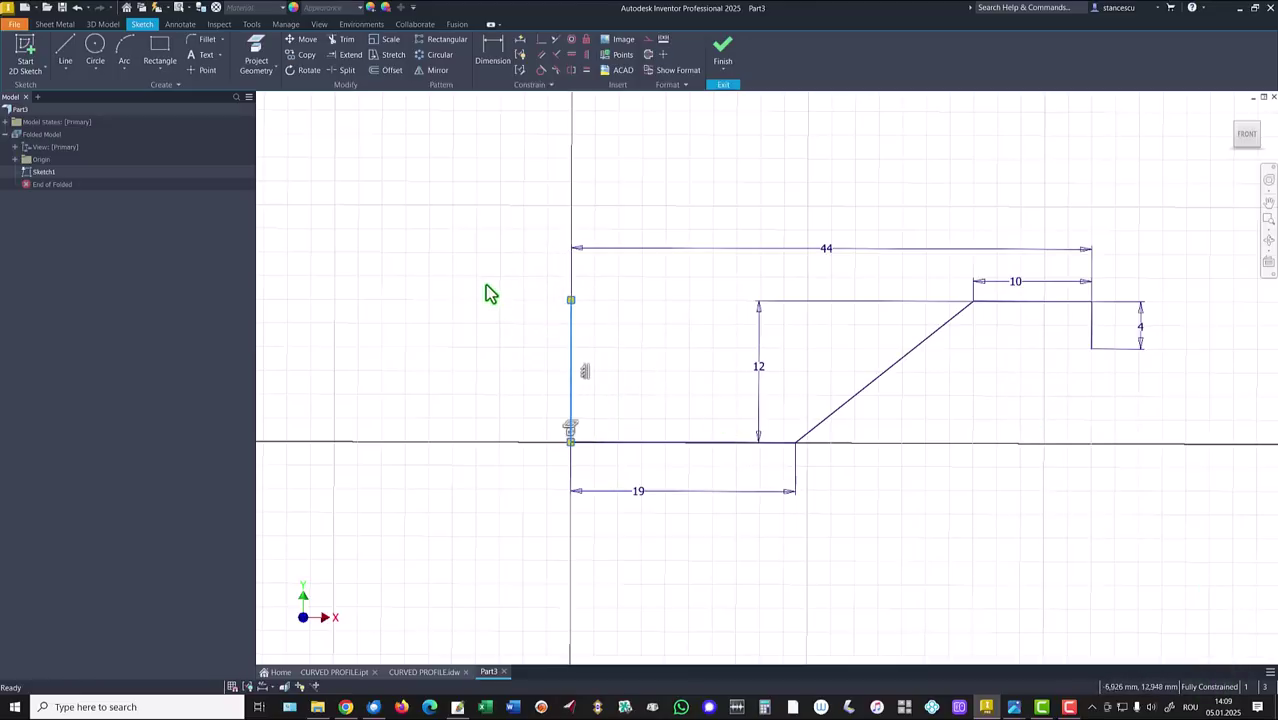
right_click(385, 238)
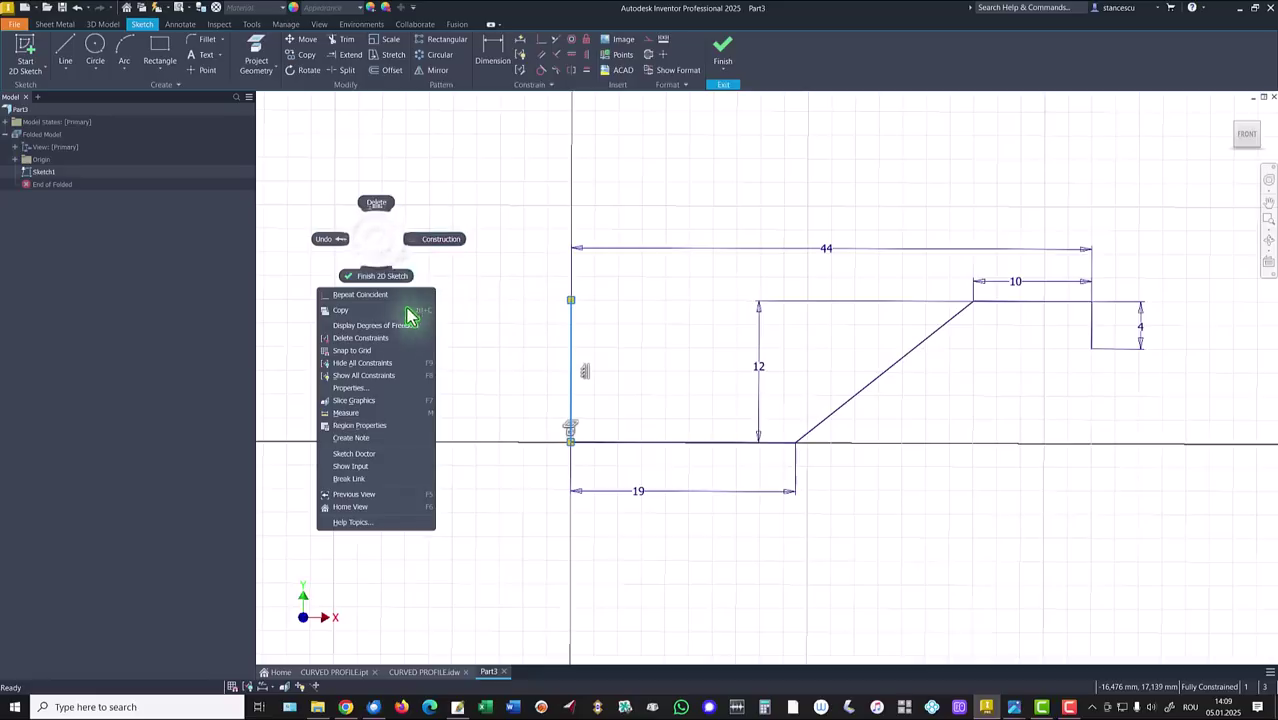
click(442, 245)
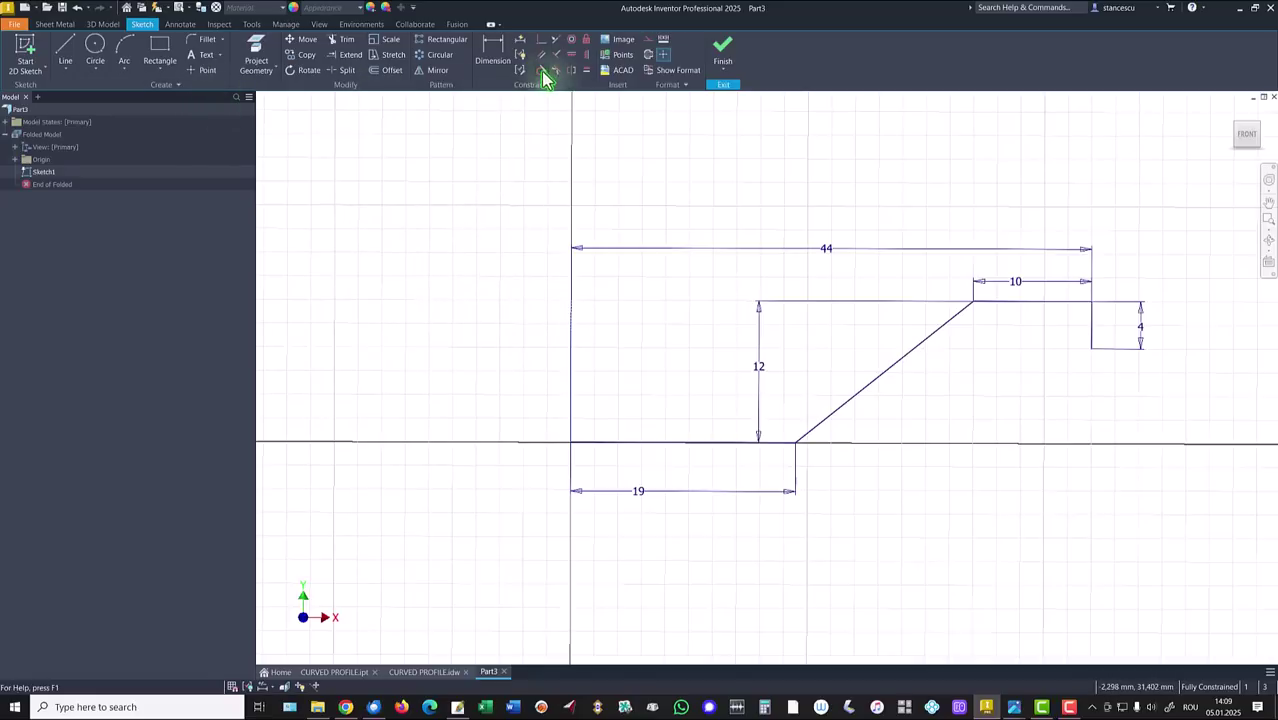
Mirror the four half-profile lines about the vertical construction line to complete the symmetric cross-section.
click(442, 72)
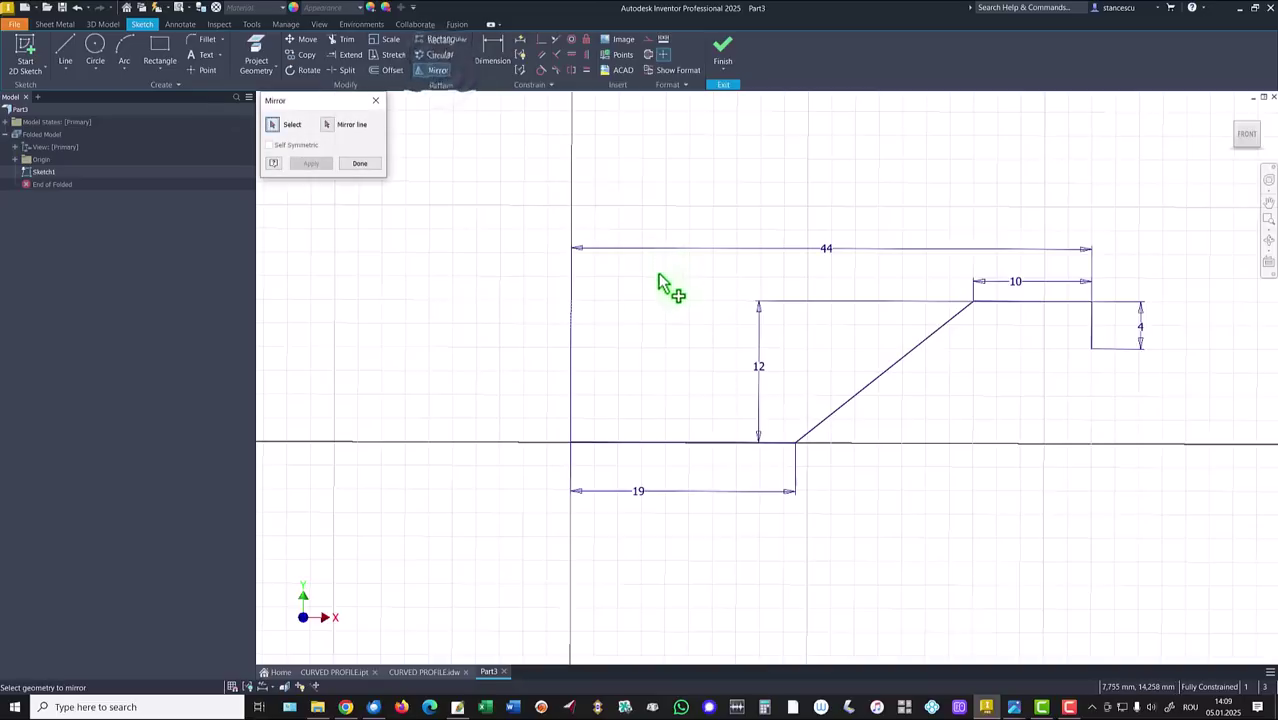
mouse_move(1196, 218)
mouse_down()
mouse_move(1061, 379)
mouse_move(672, 537)
mouse_move(607, 531)
mouse_up()
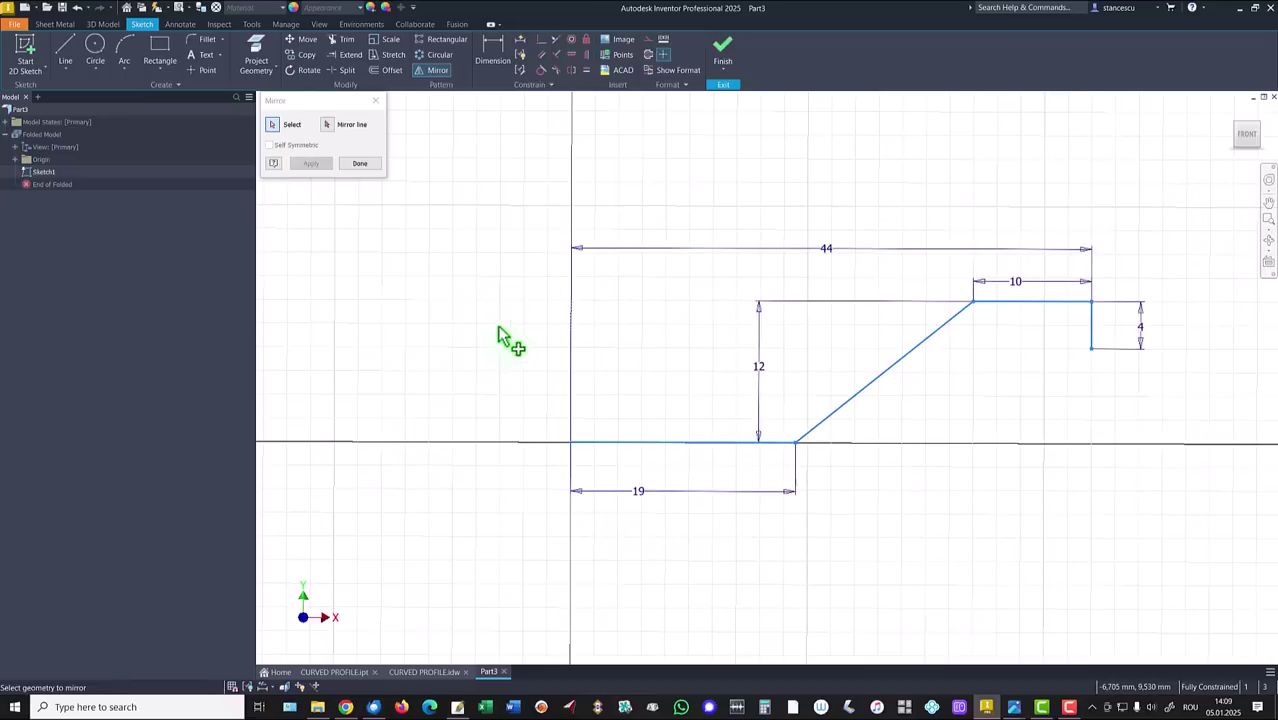
click(327, 124)
click(570, 400)
click(311, 165)
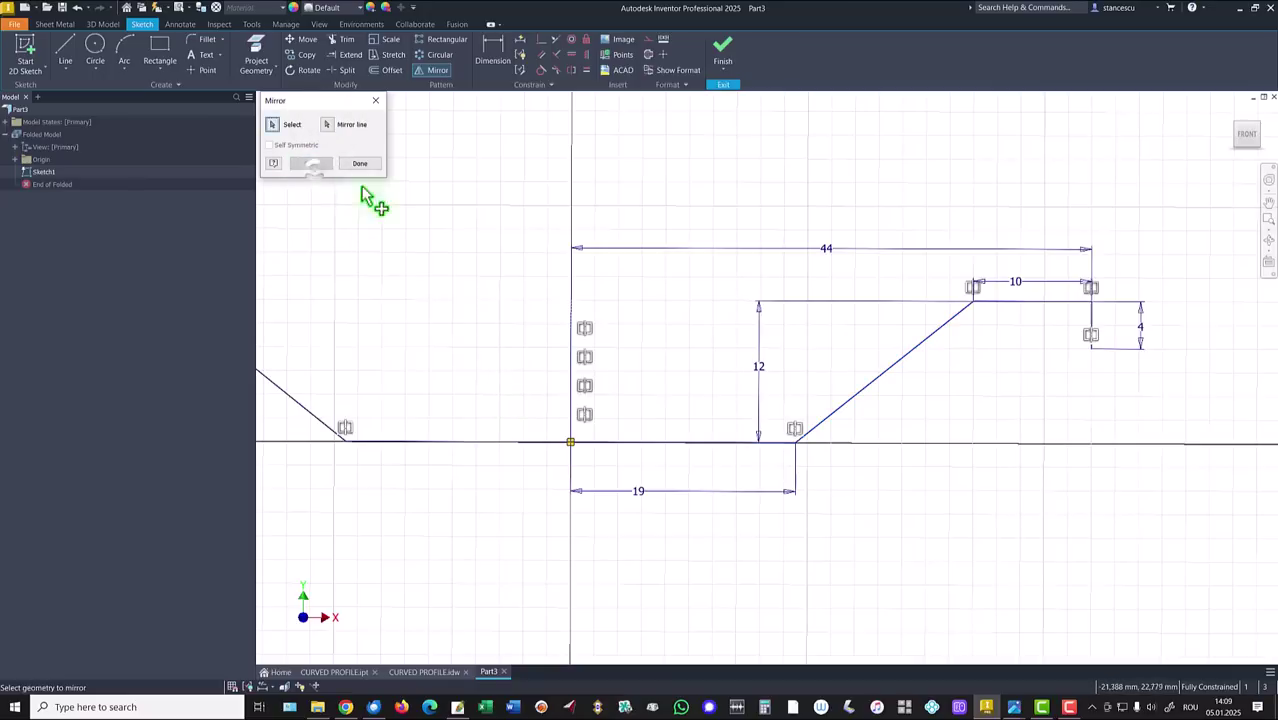
key(Home)
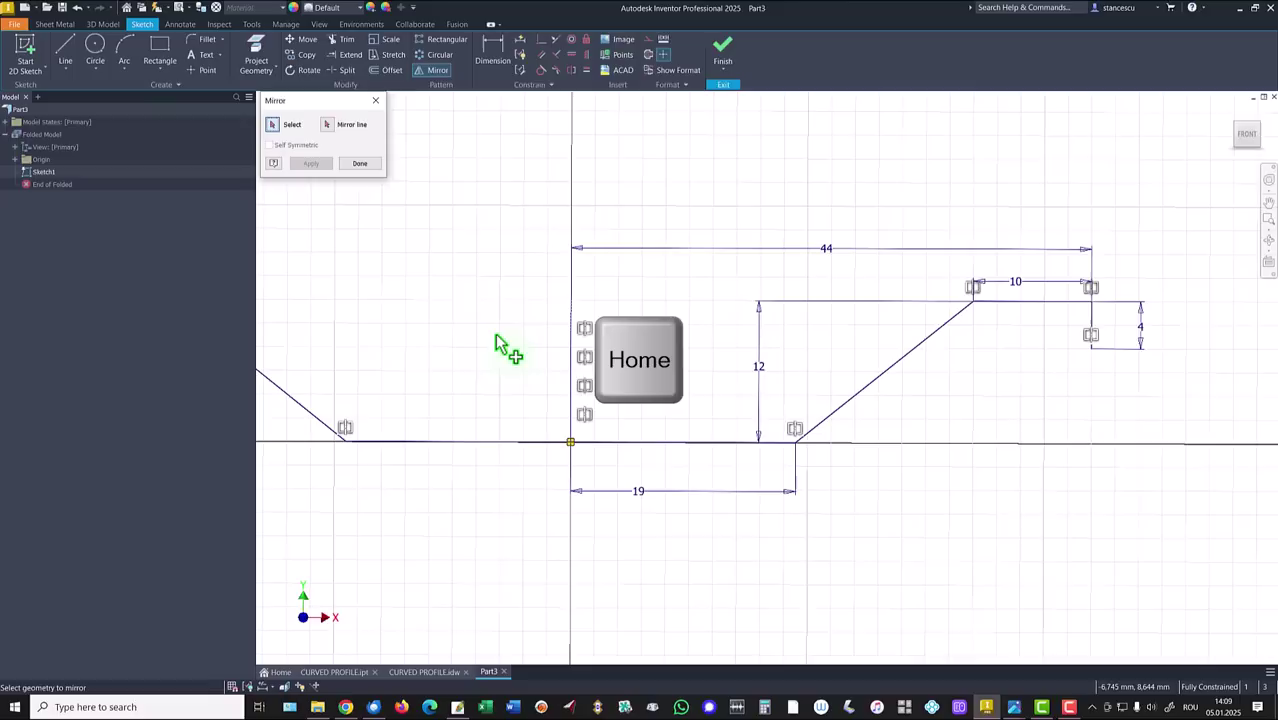
click(362, 165)
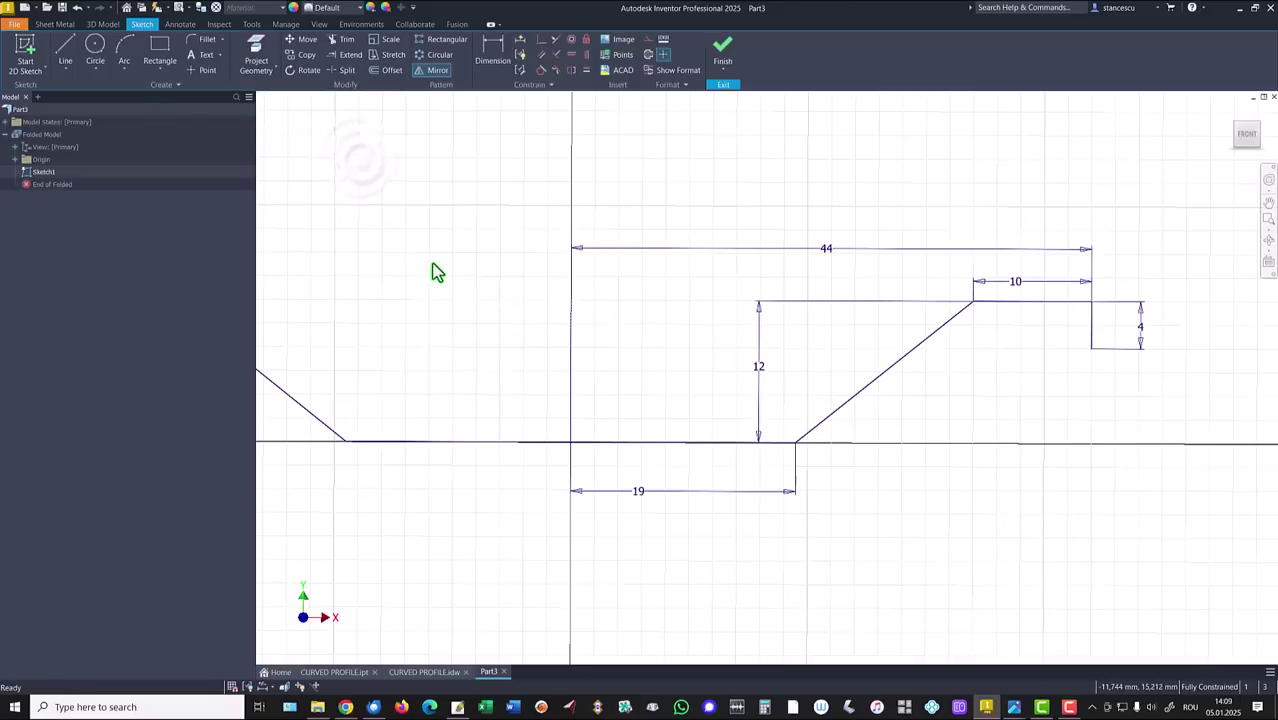
Fillet all six corners of the profile with a 2 mm radius and finish the sketch.
key(F6)
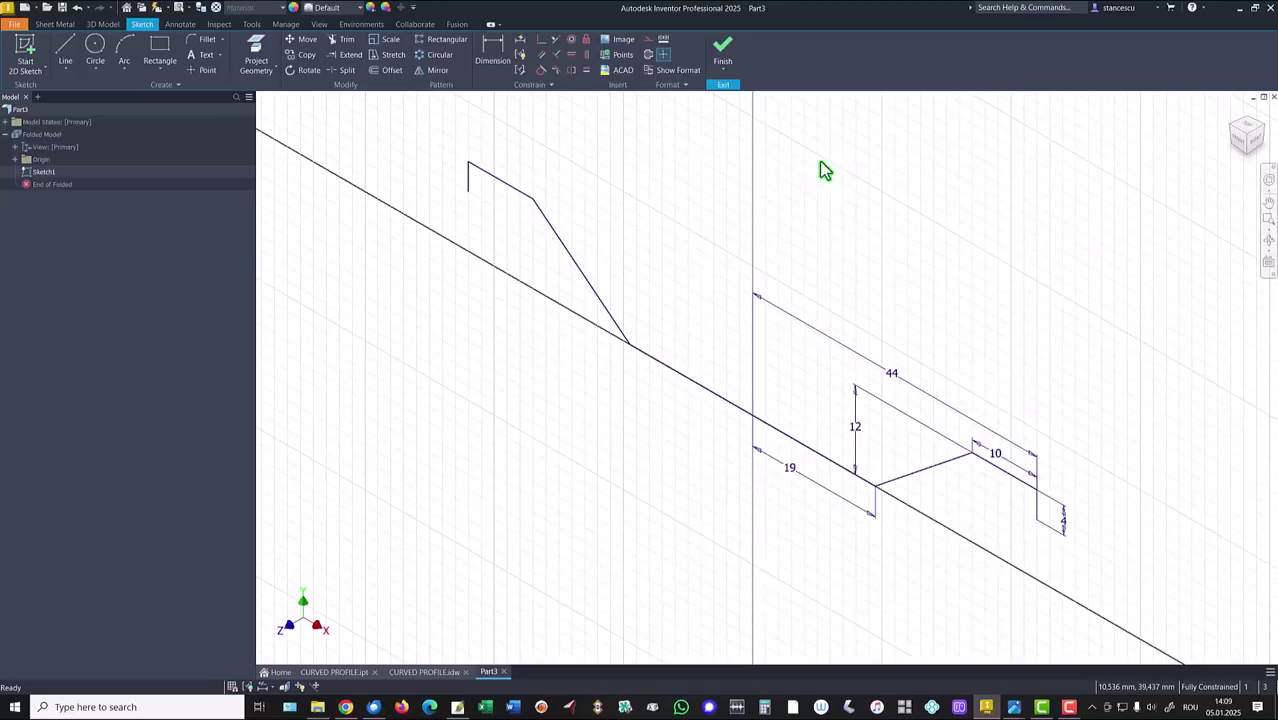
key(F5)
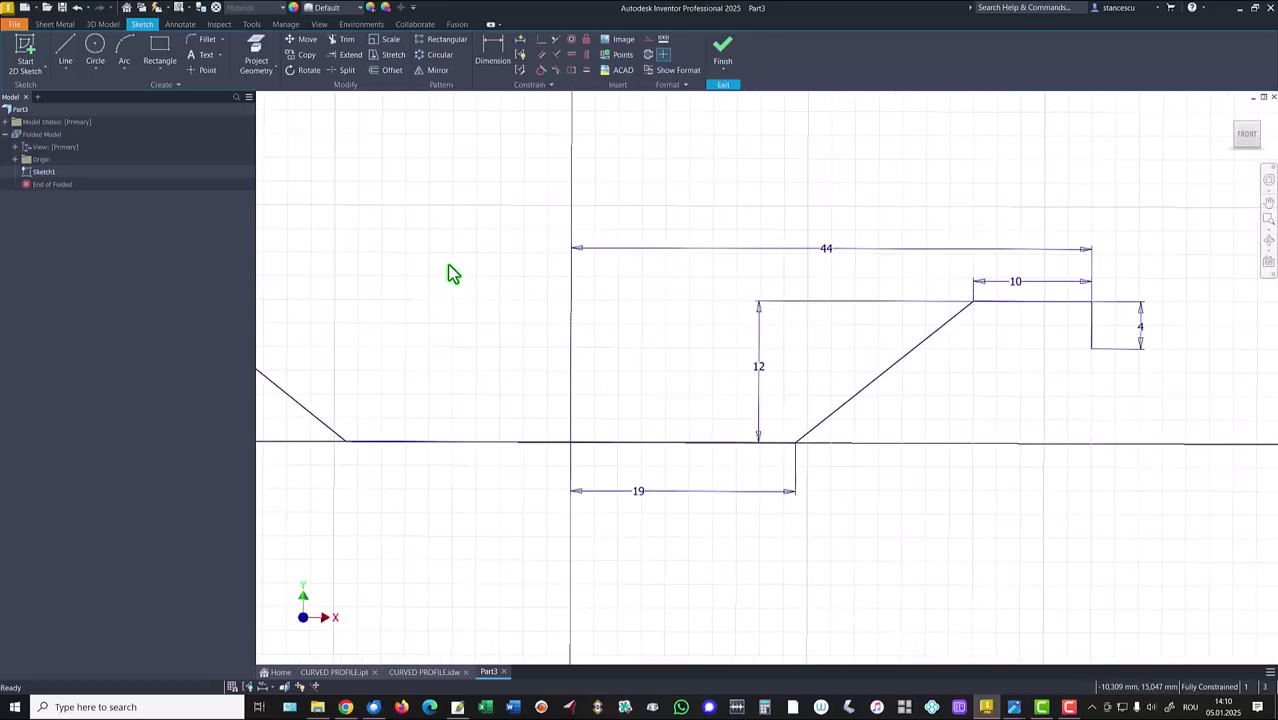
key(Home)
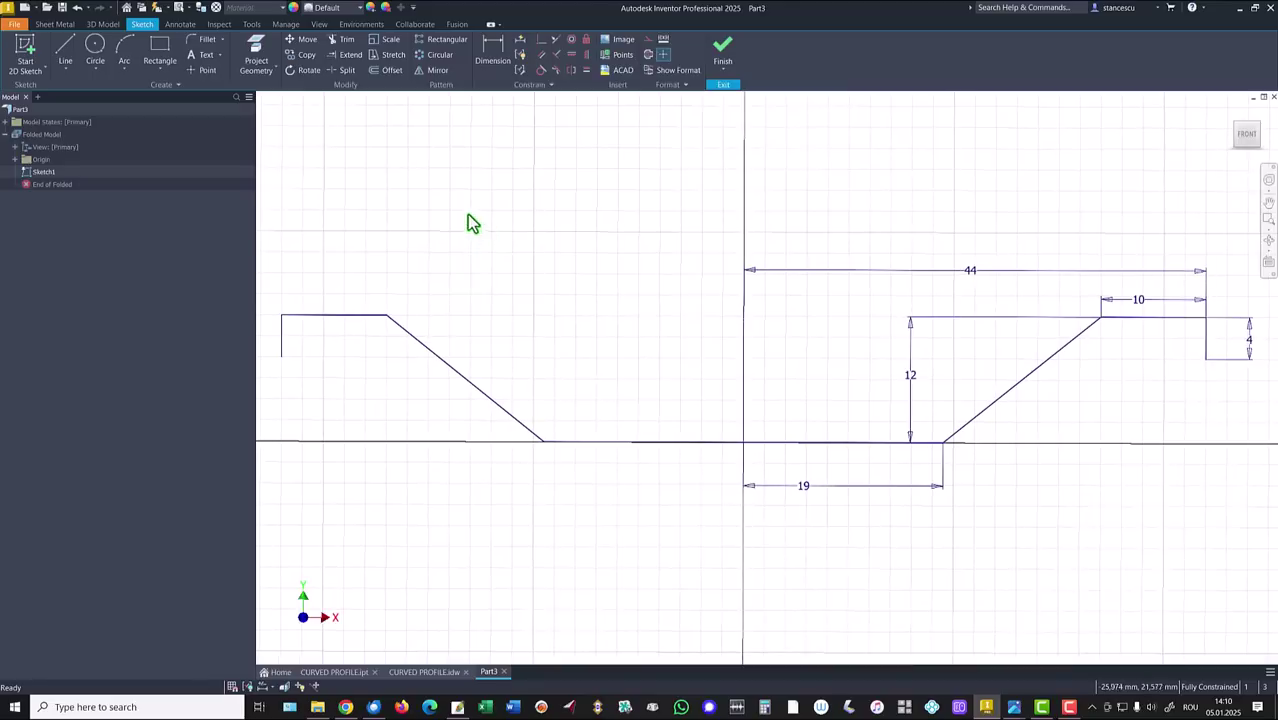
click(207, 39)
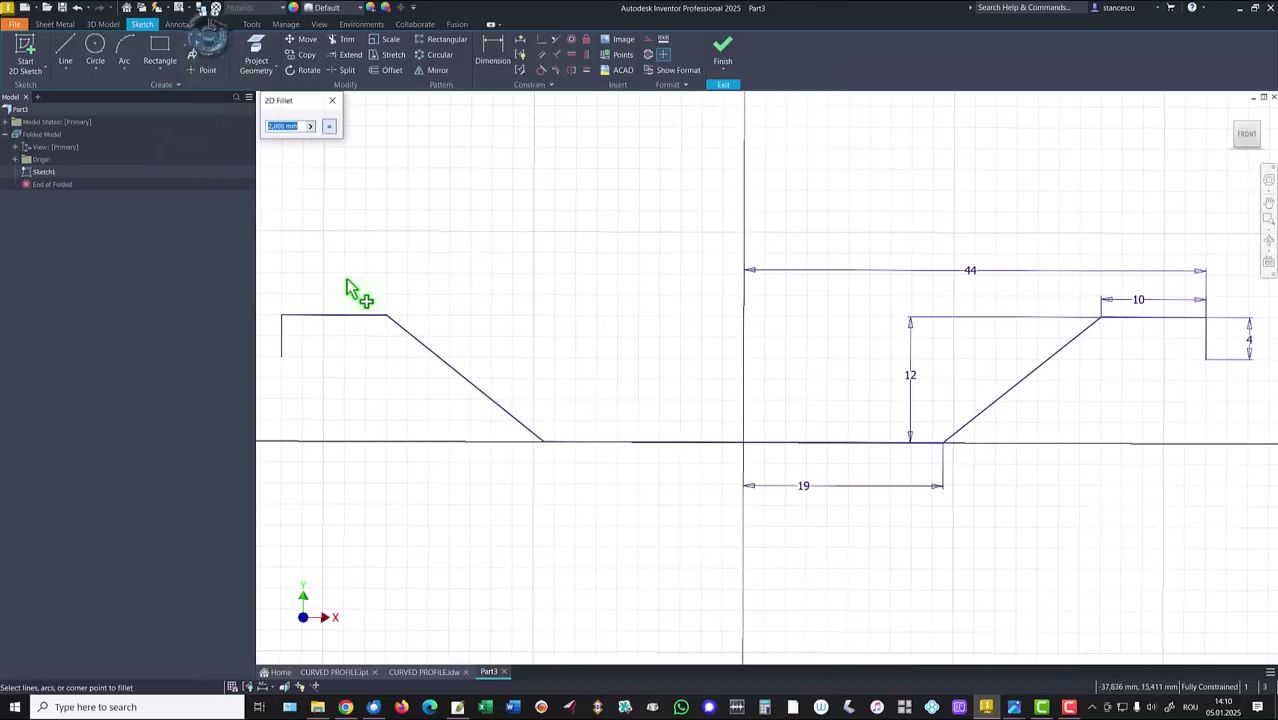
click(282, 318)
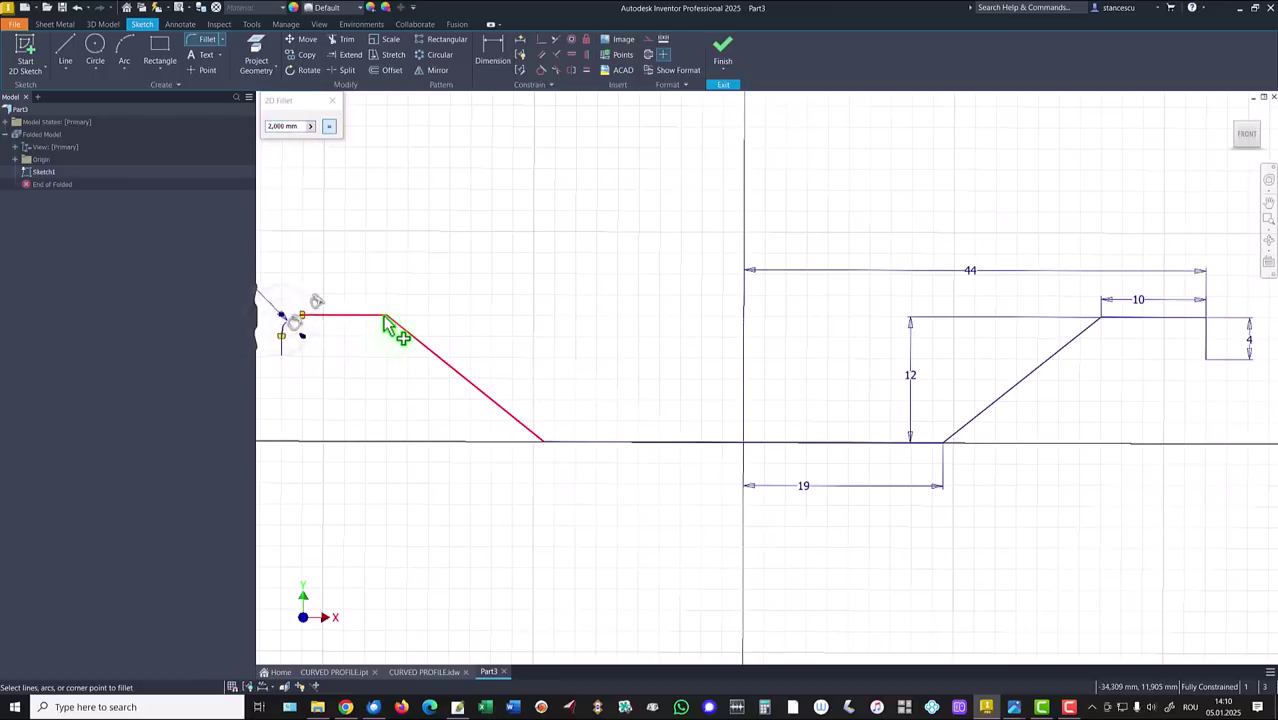
click(386, 318)
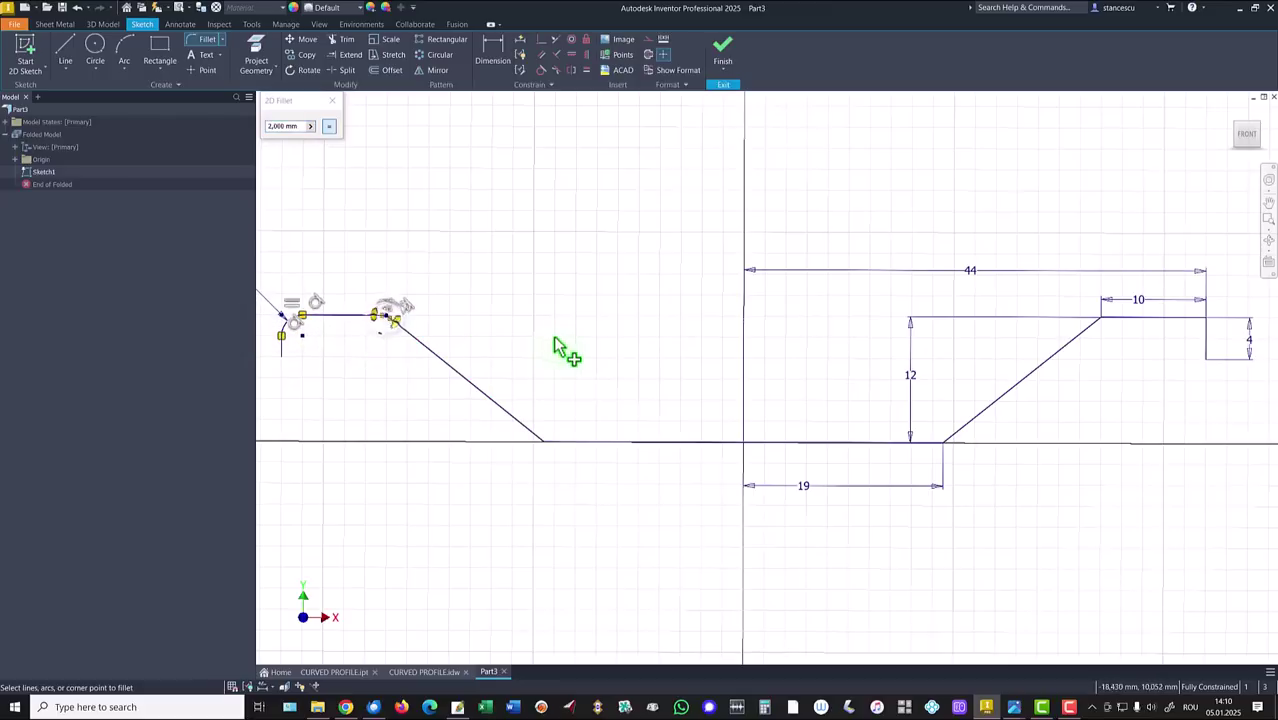
click(543, 446)
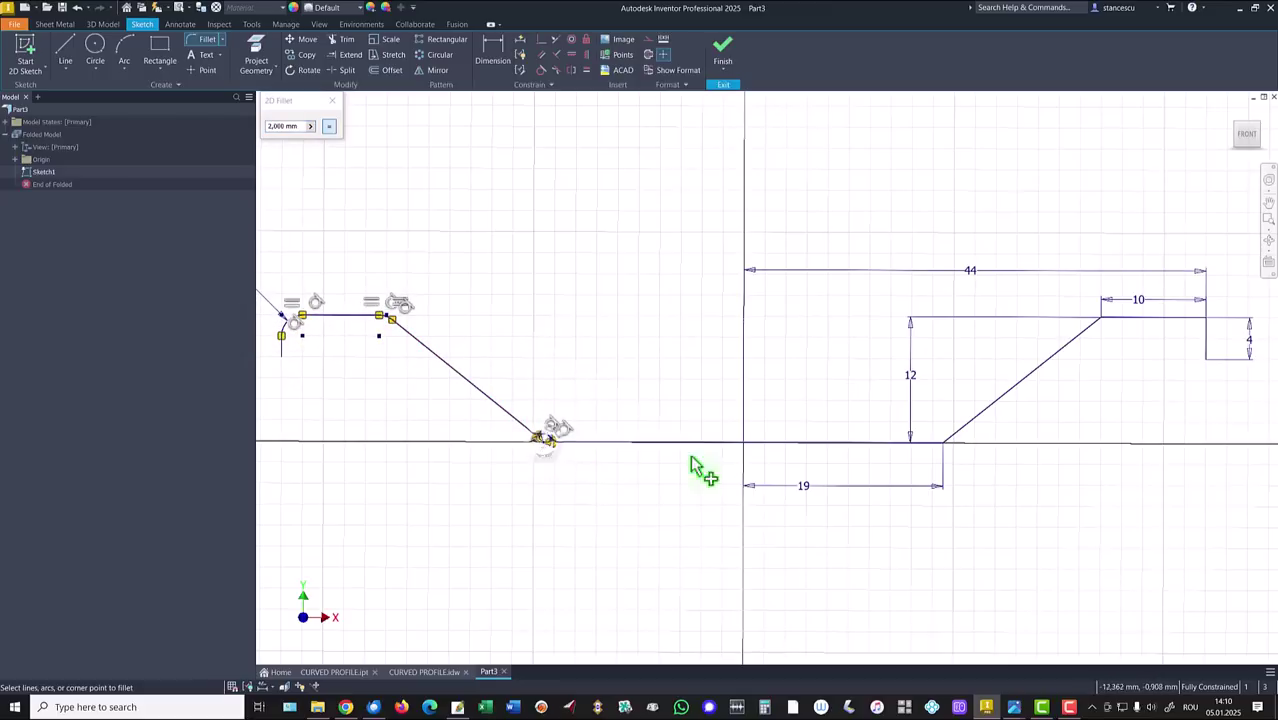
click(957, 450)
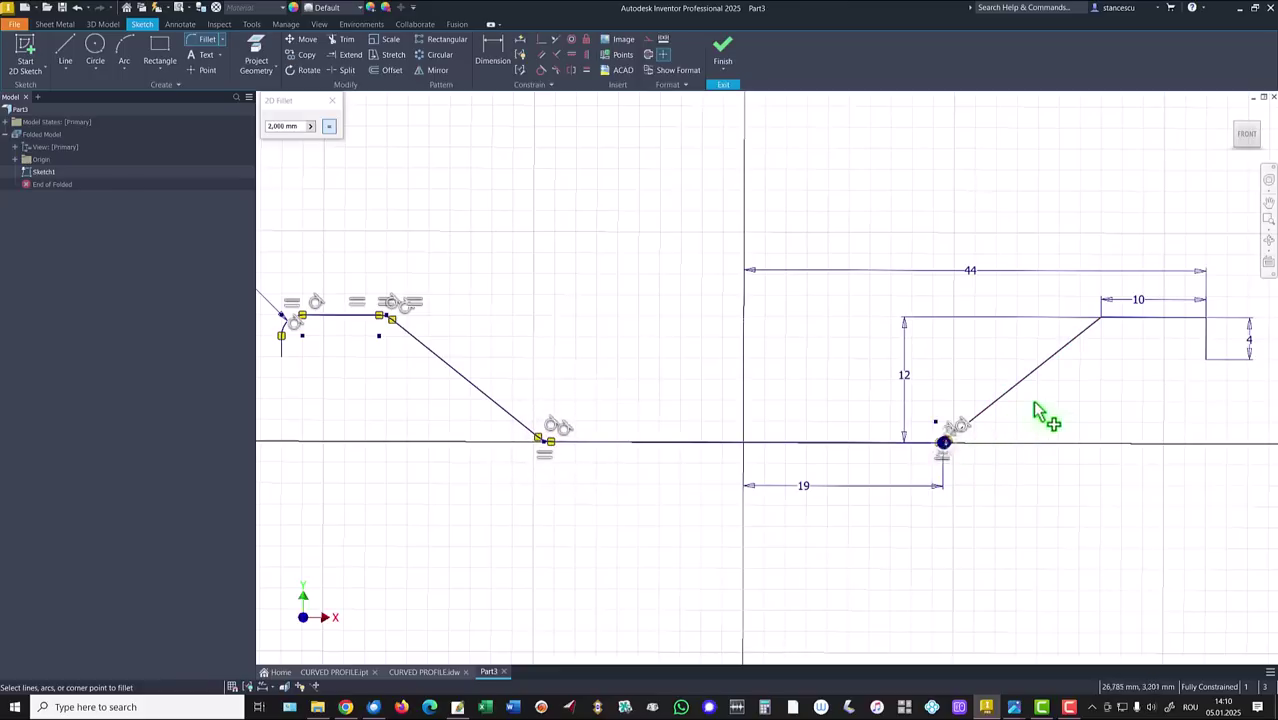
click(1100, 322)
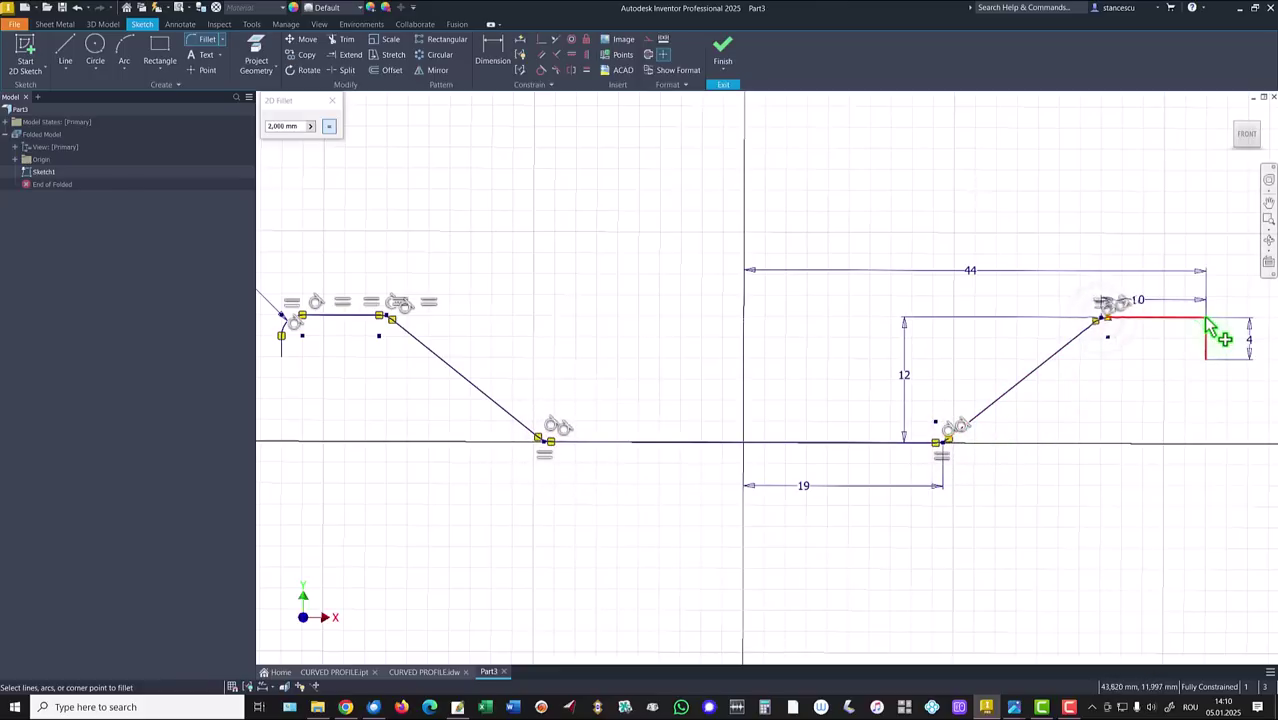
click(1210, 330)
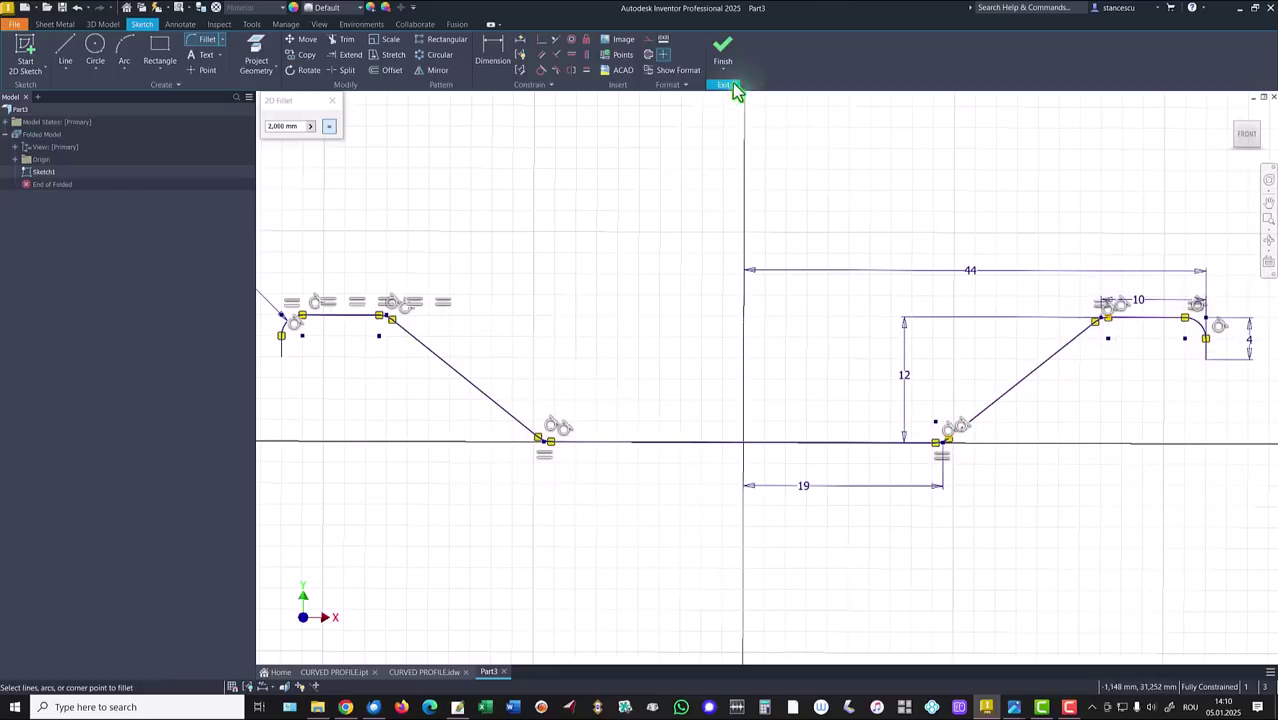
click(720, 52)
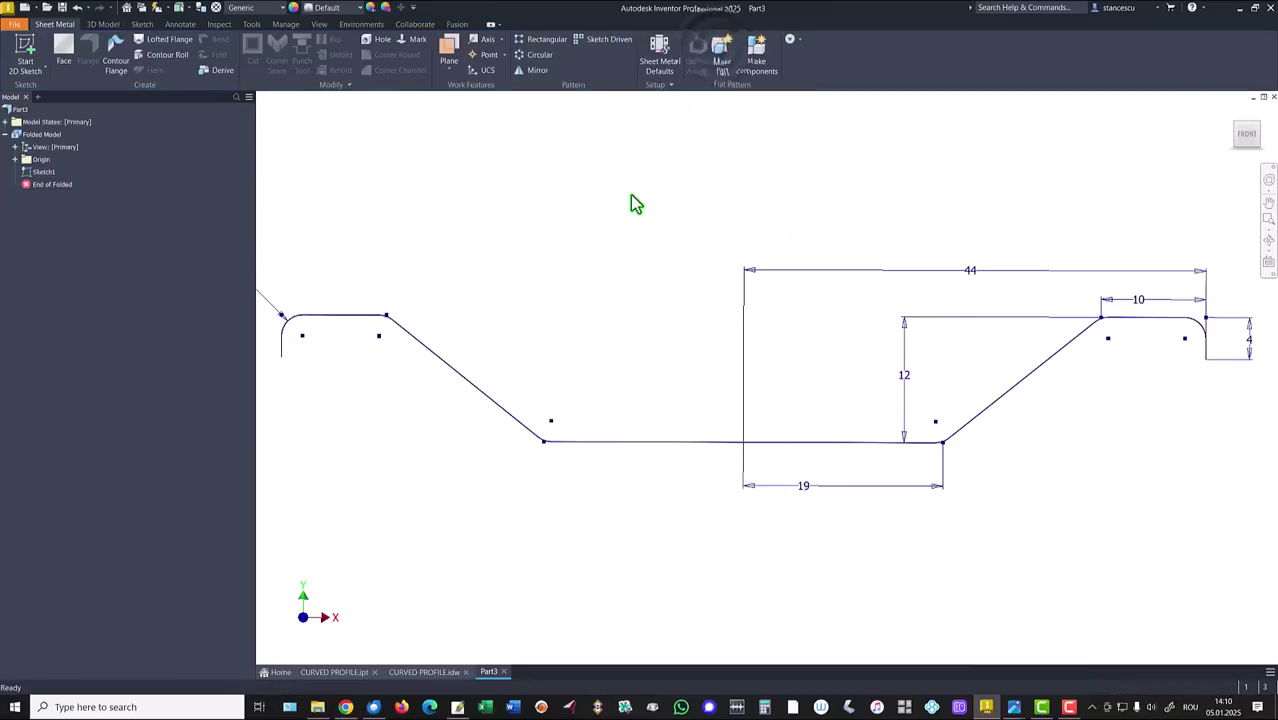
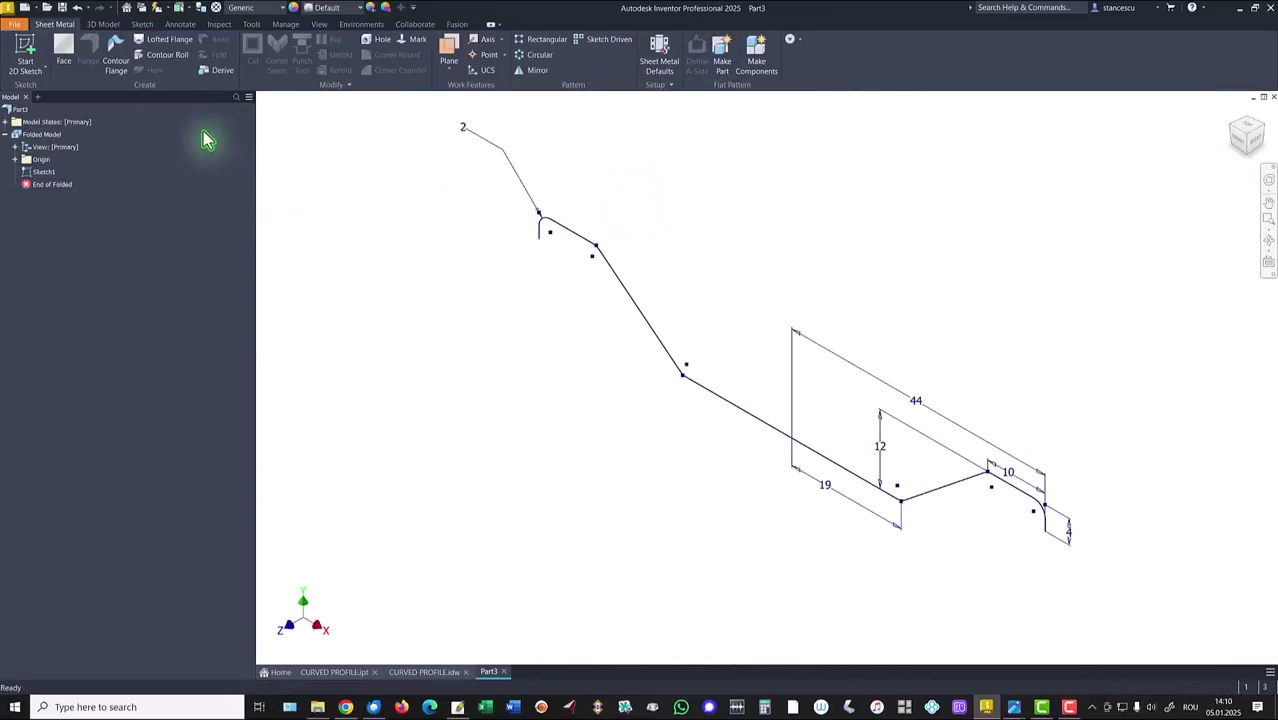
Start a contour flange from the profile and flip its thickness offset to the other side to match the drawing.
click(116, 55)
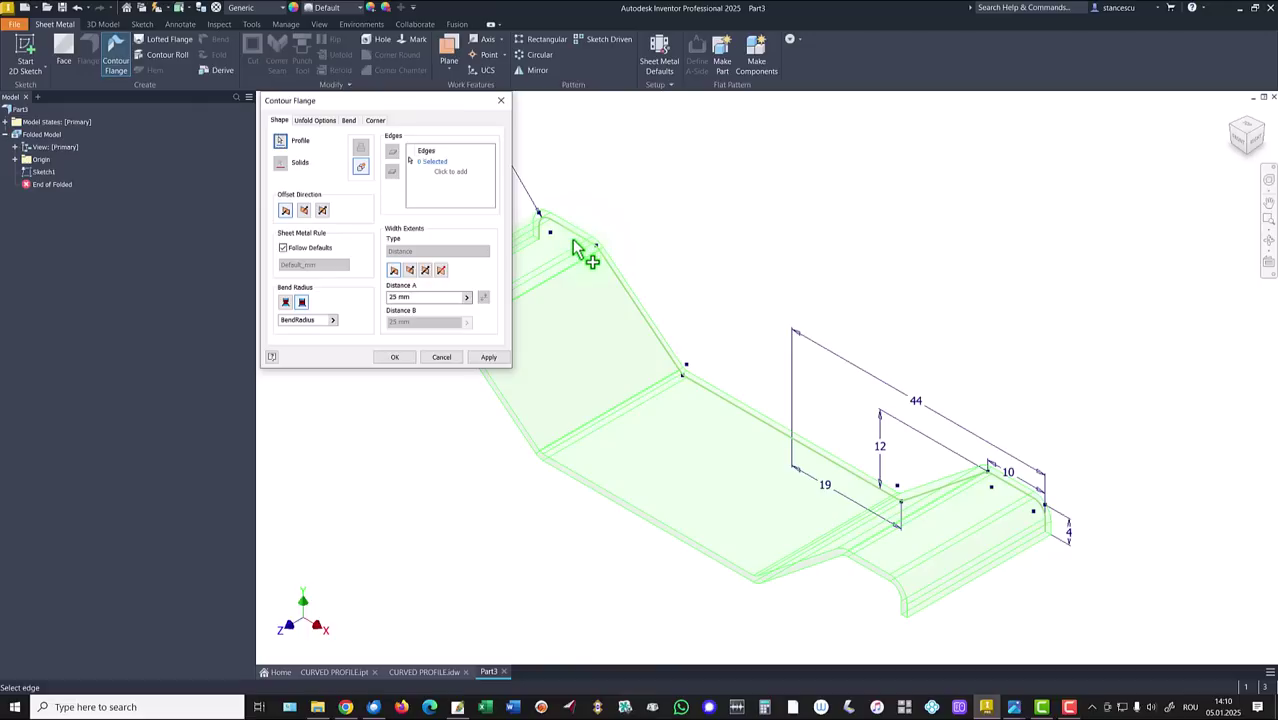
click(419, 672)
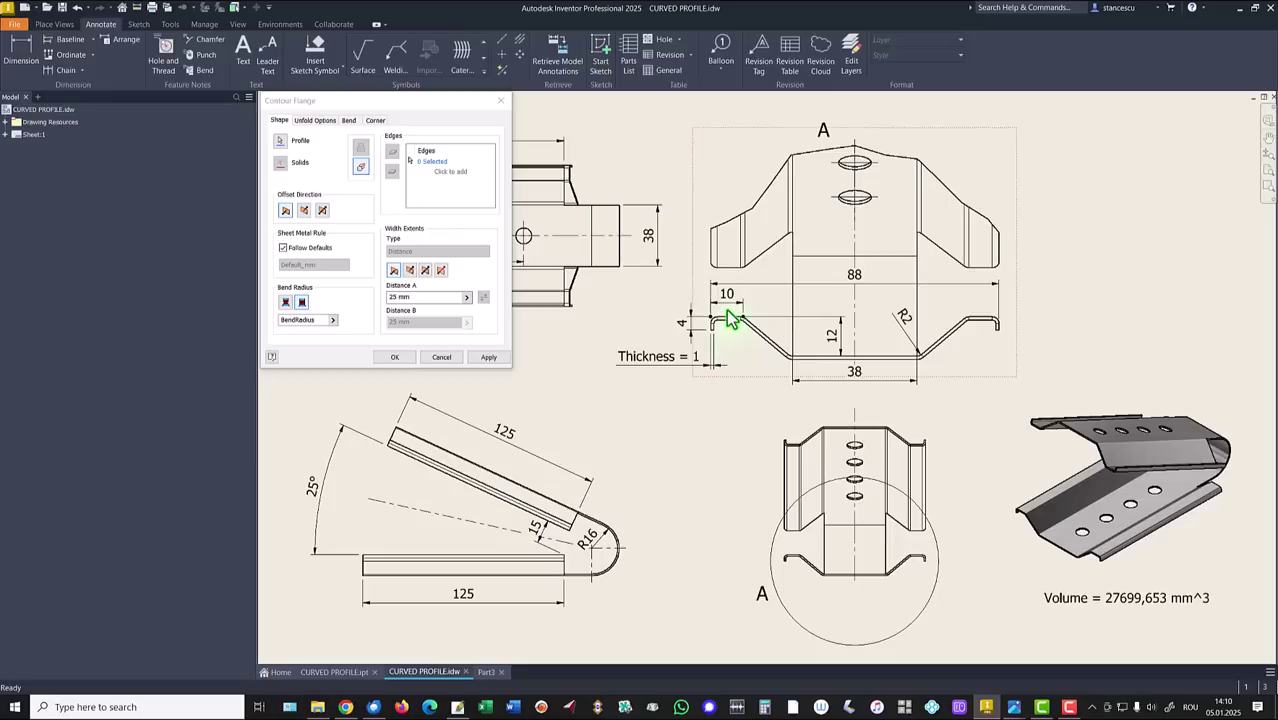
click(483, 673)
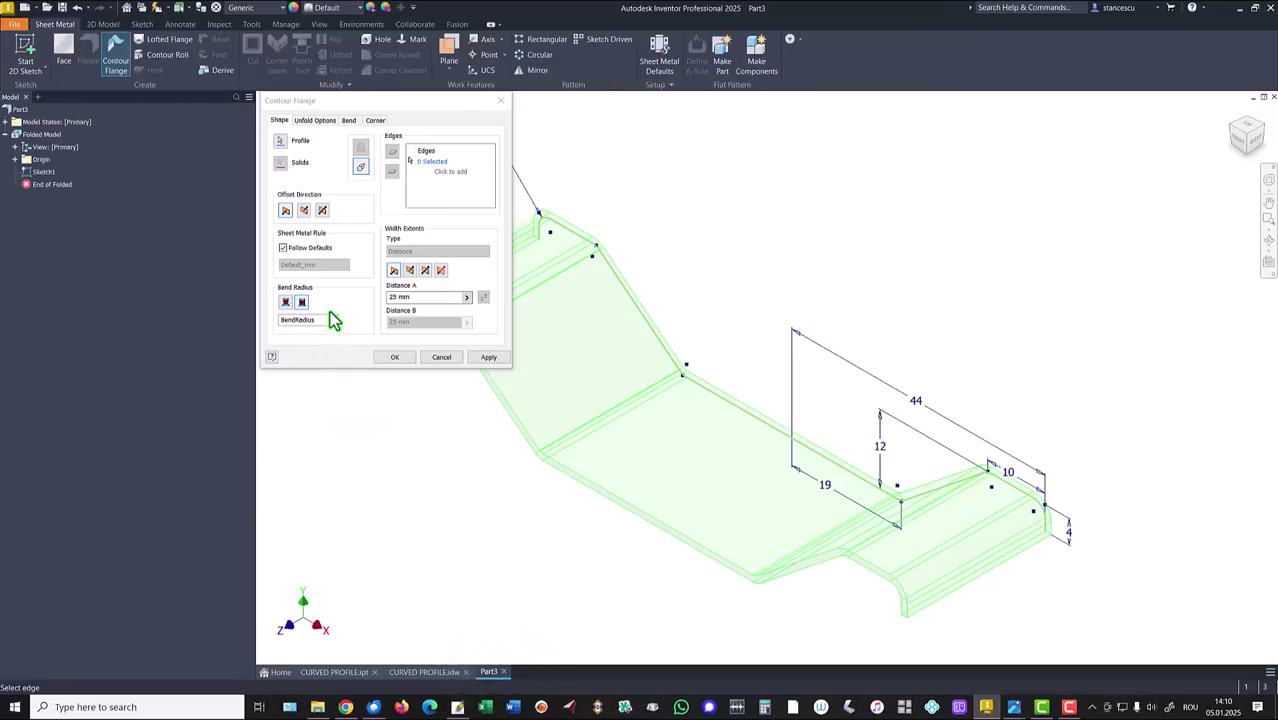
click(305, 213)
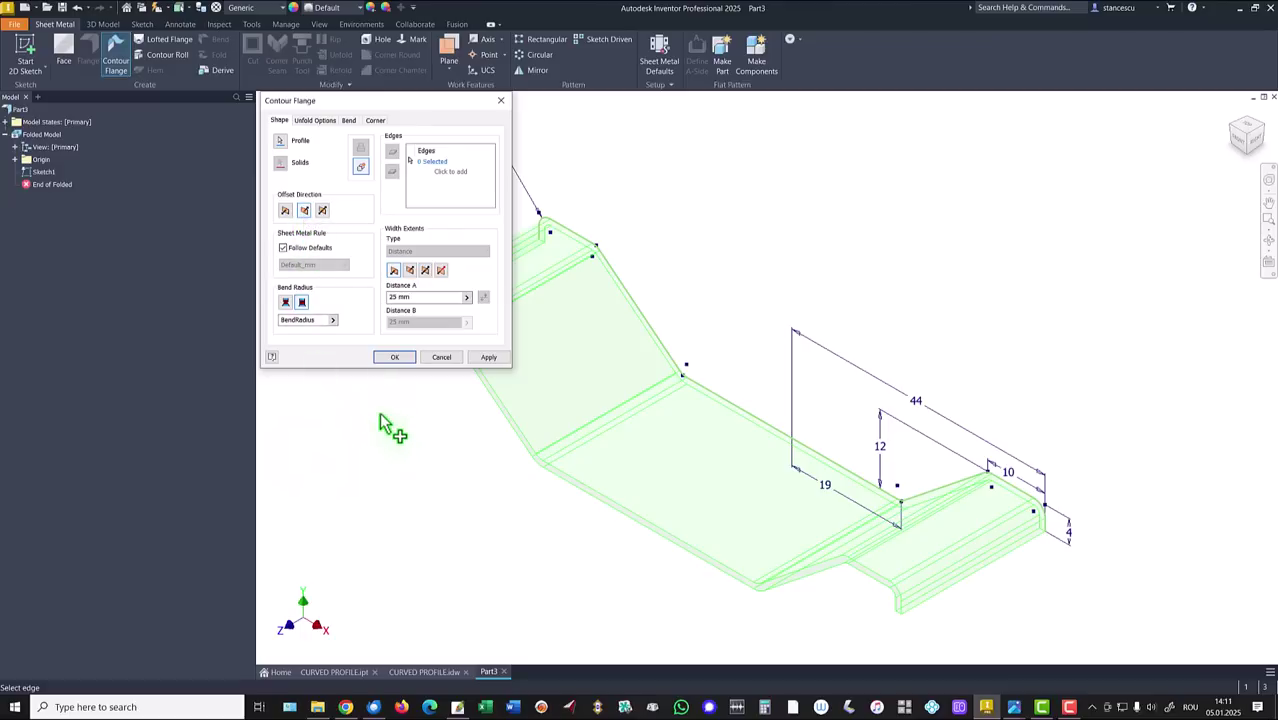
Set the contour flange's Distance A to 125 mm as given in the drawing and create it.
click(418, 672)
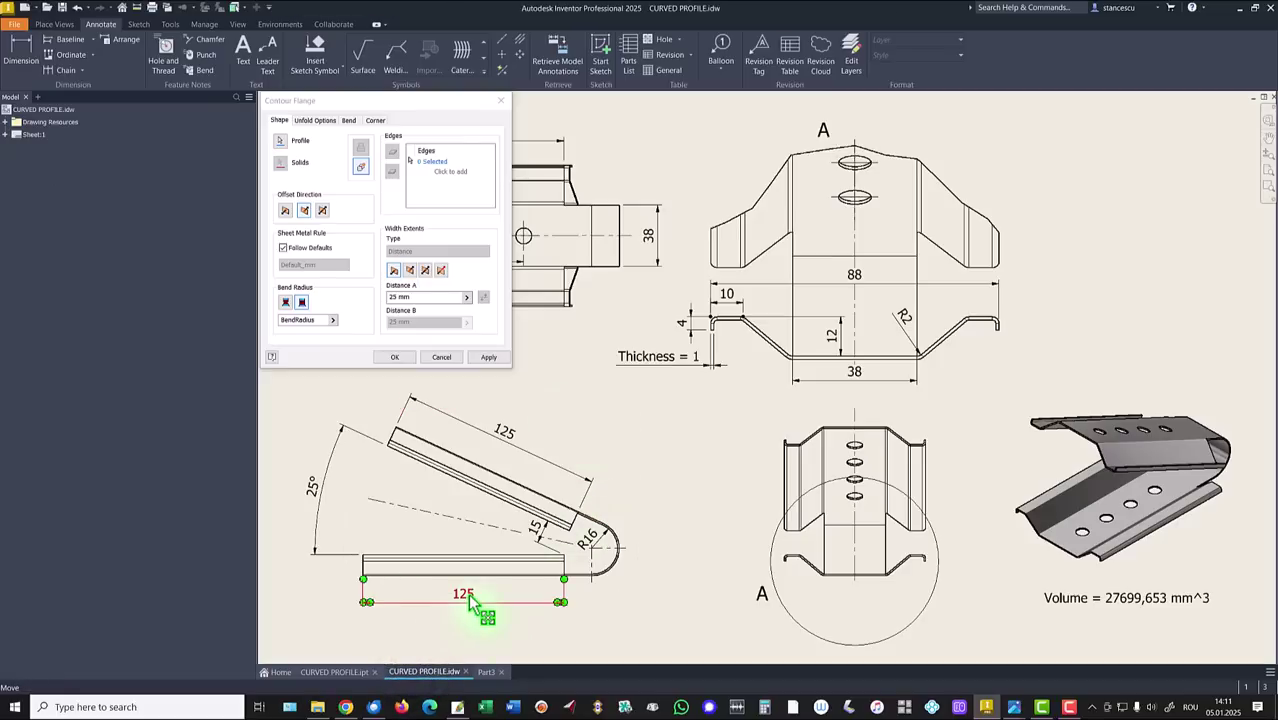
click(486, 672)
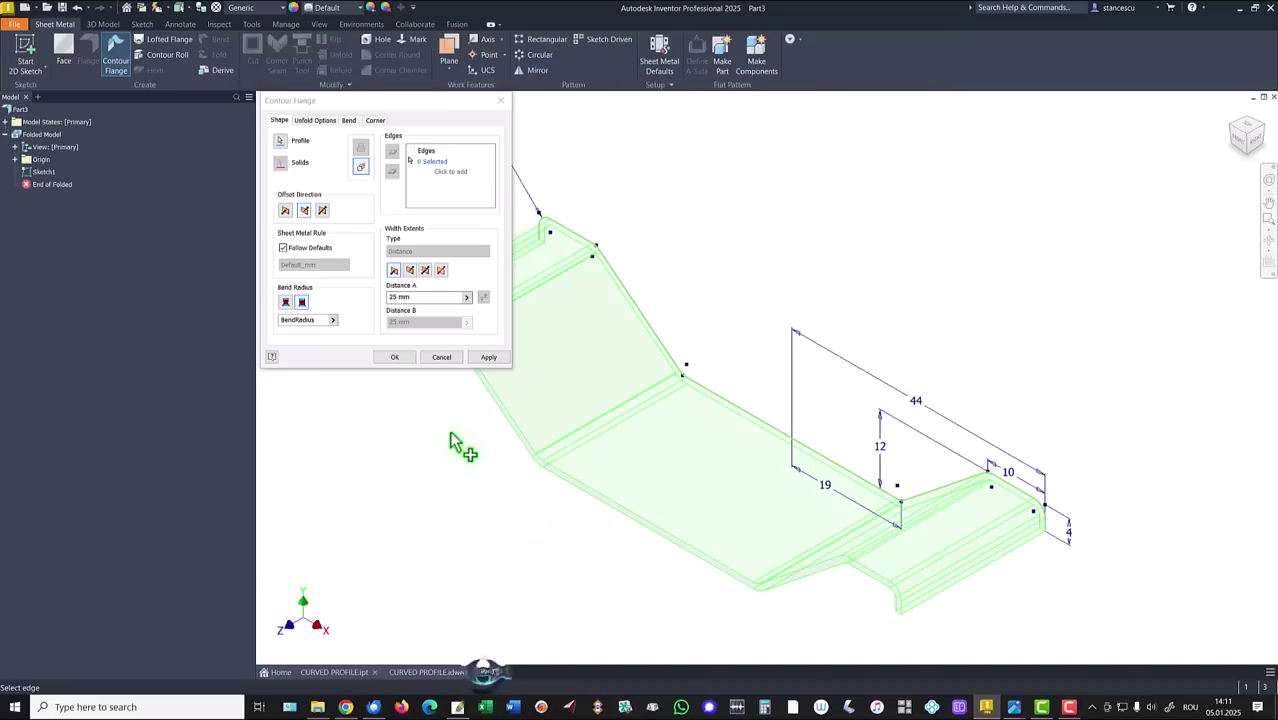
click(390, 298)
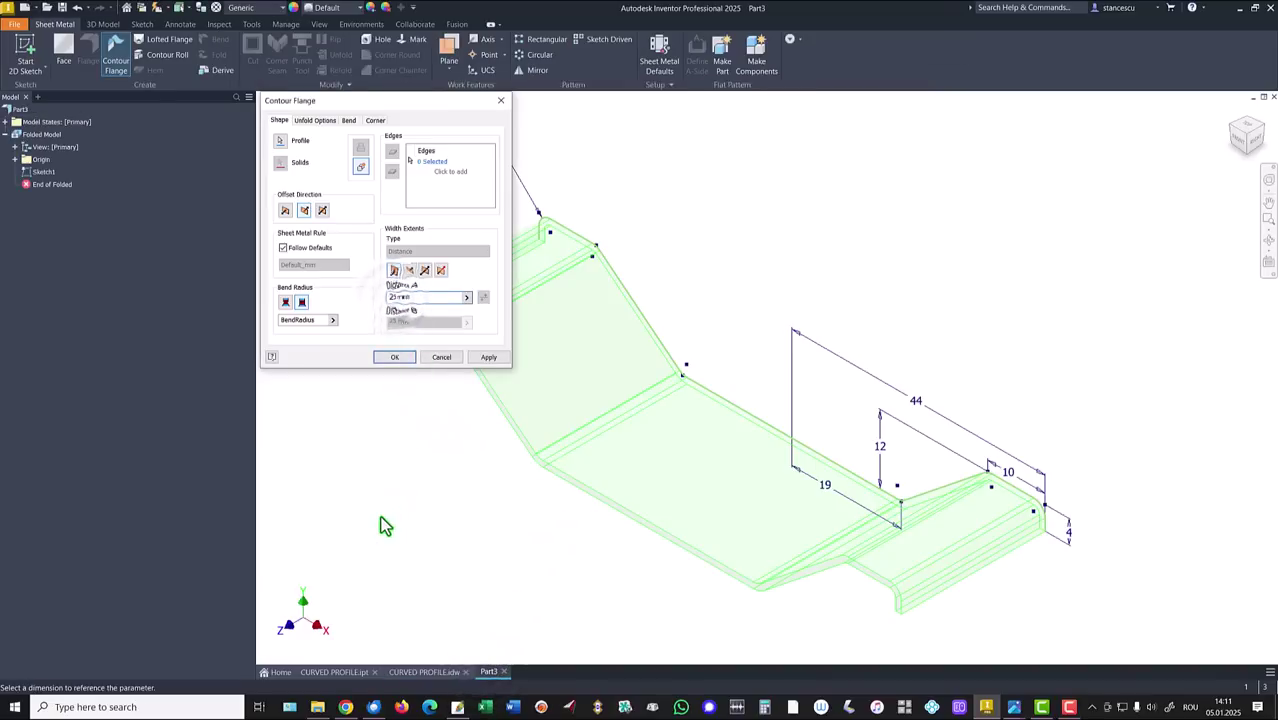
scroll(384, 524, up, 3)
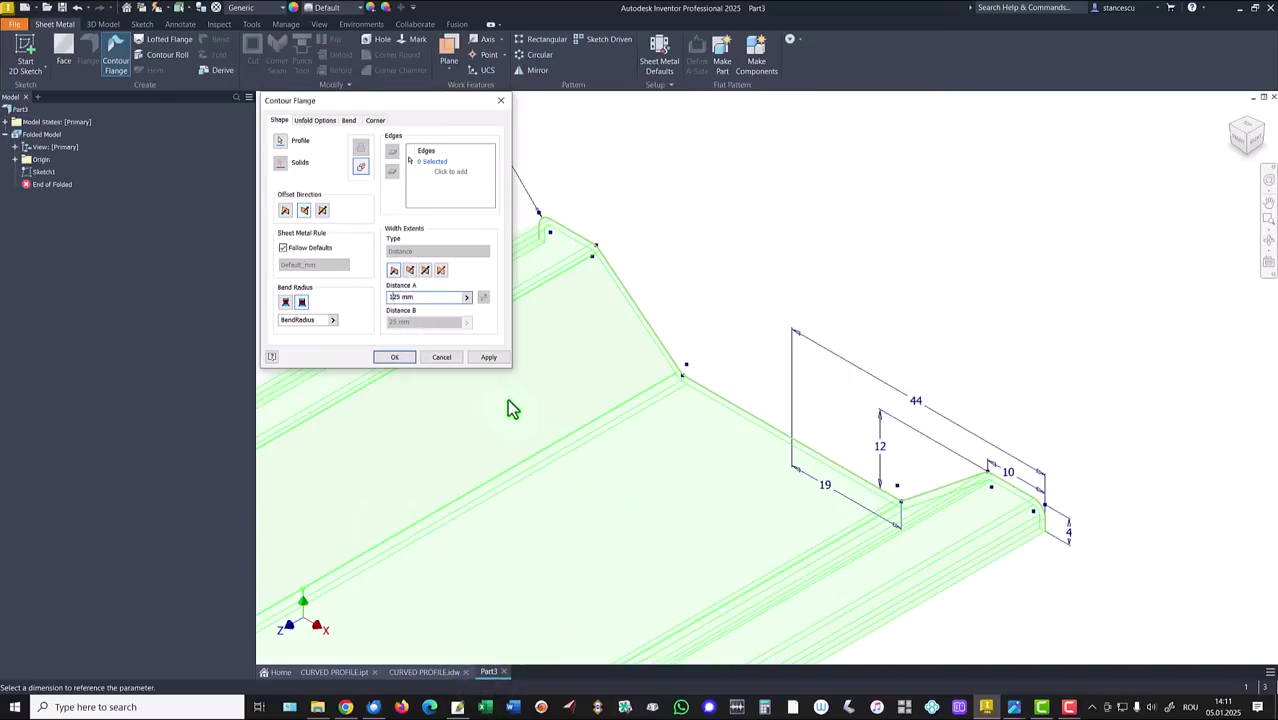
click(393, 358)
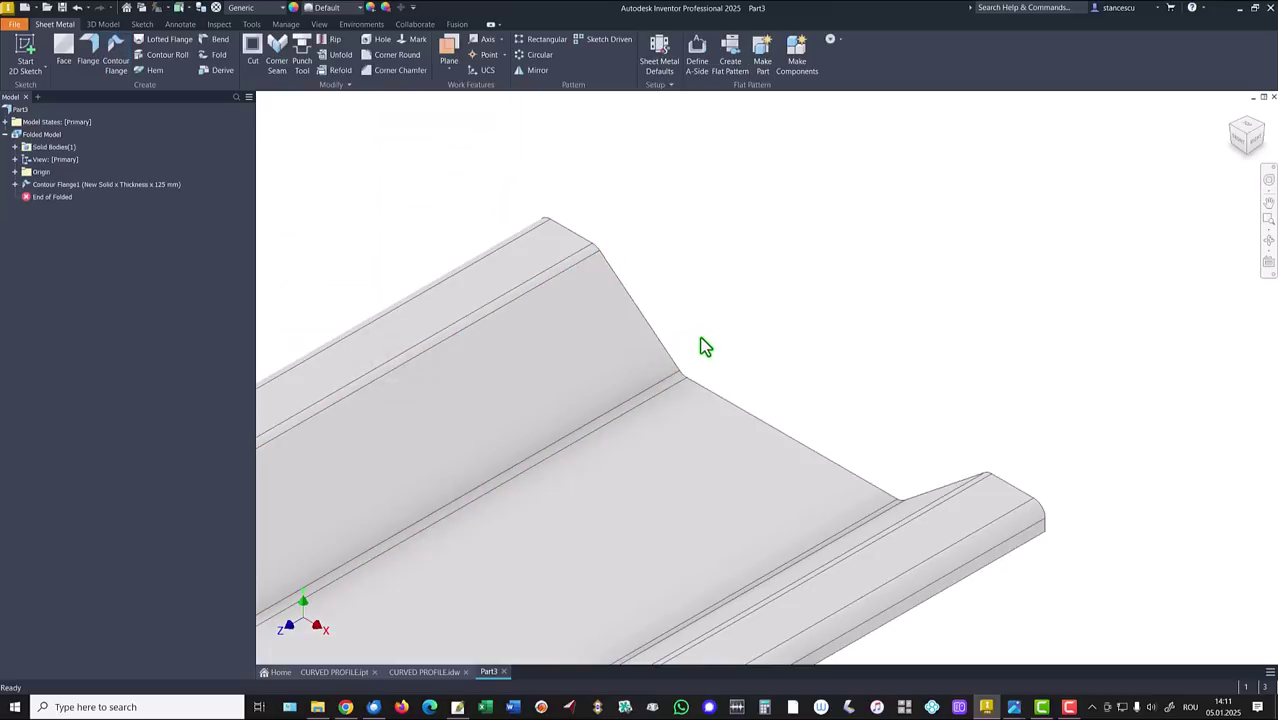
key(F6)
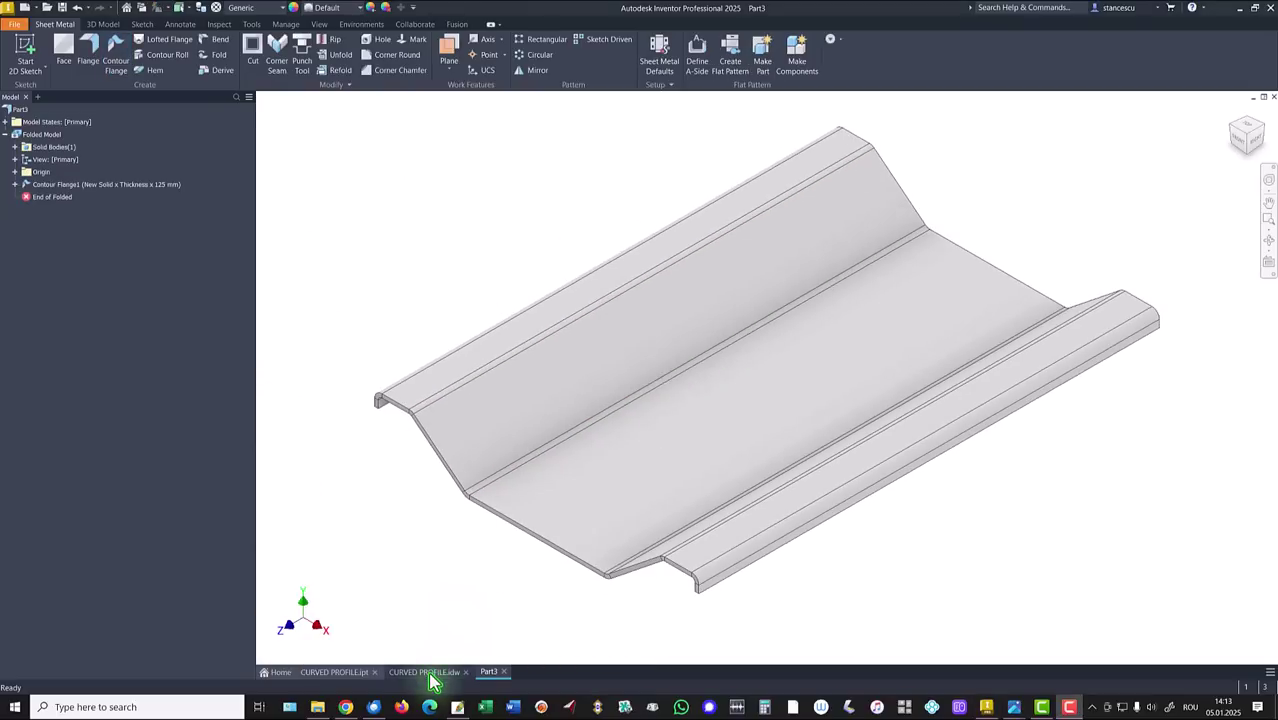
Check the hole layout in the CURVED PROFILE drawing and start a new sketch on the part's flat central face.
click(428, 674)
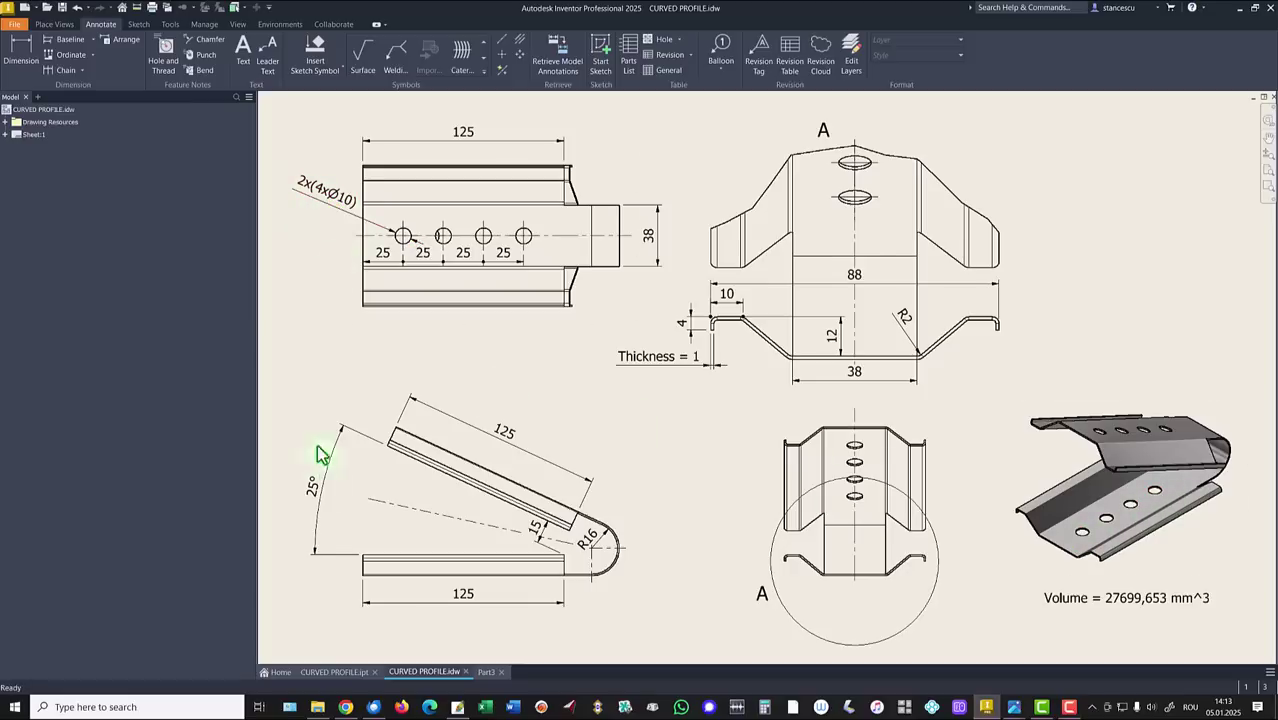
click(488, 672)
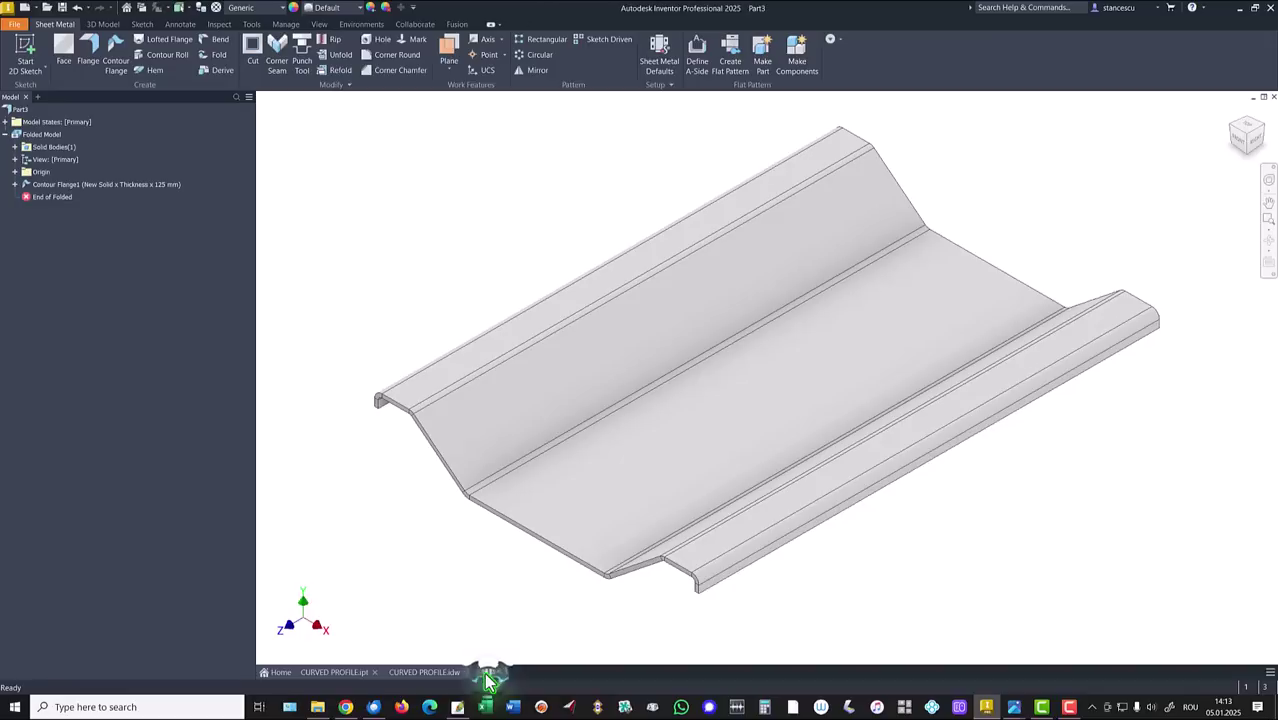
click(597, 491)
click(688, 493)
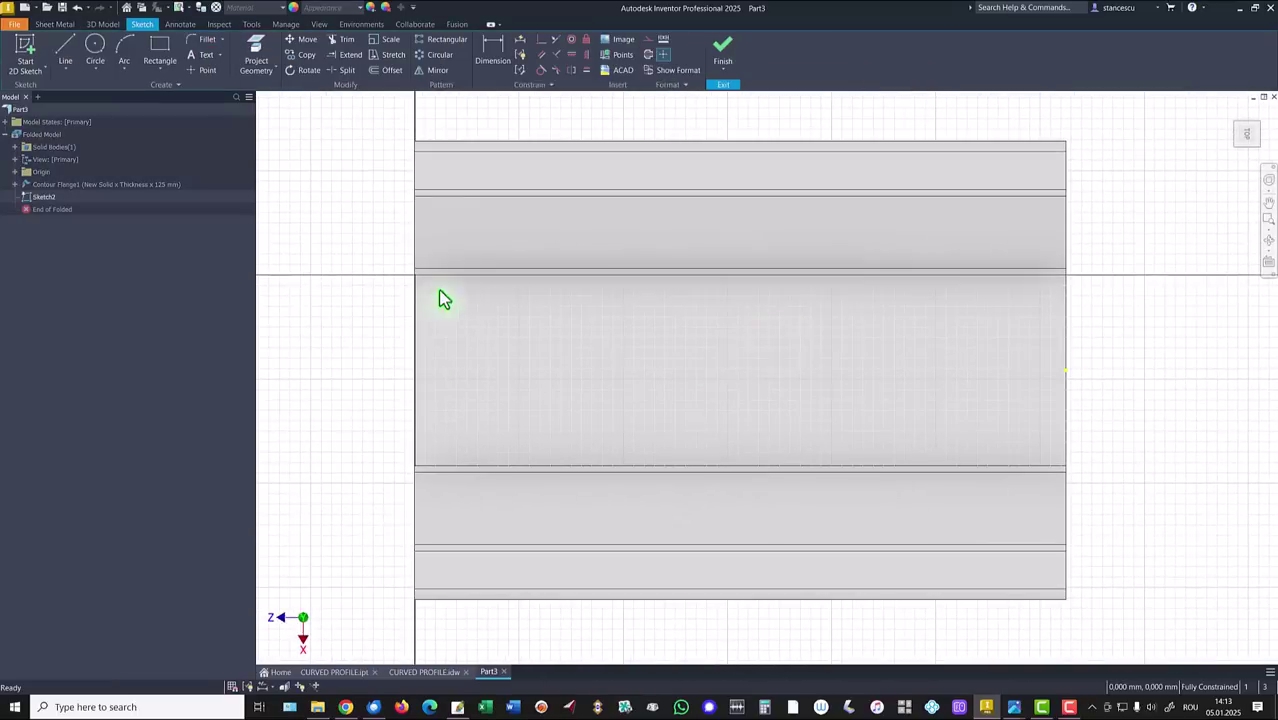
Sketch a 10 mm diameter circle inside the central face, near its origin end.
click(95, 45)
click(576, 376)
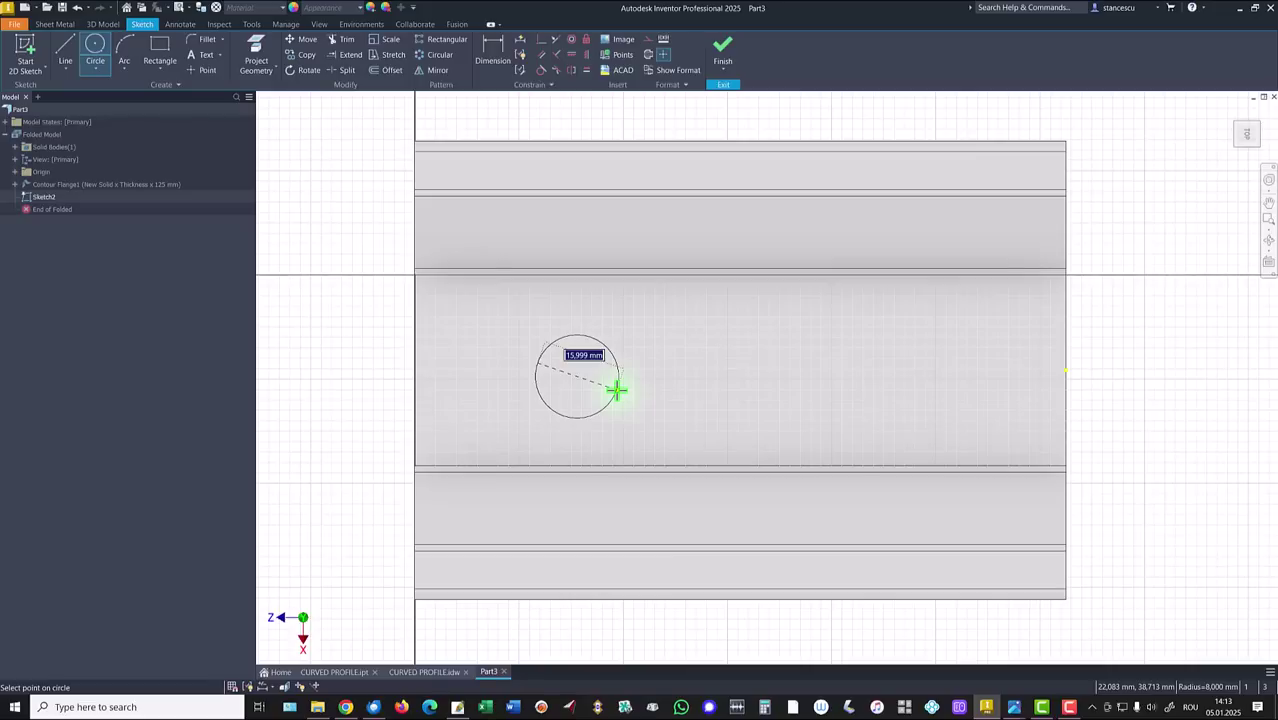
key(Return)
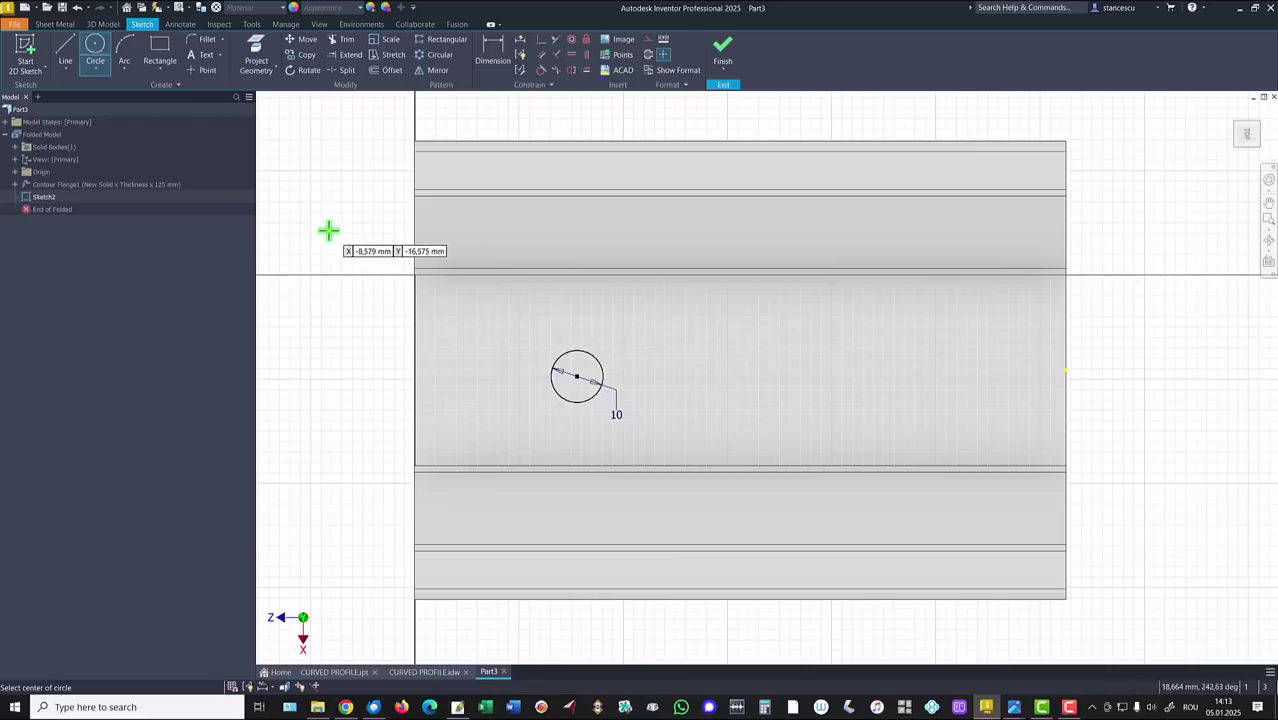
Align the circle's centre vertically with the midpoint of the central face's far end edge.
click(1262, 118)
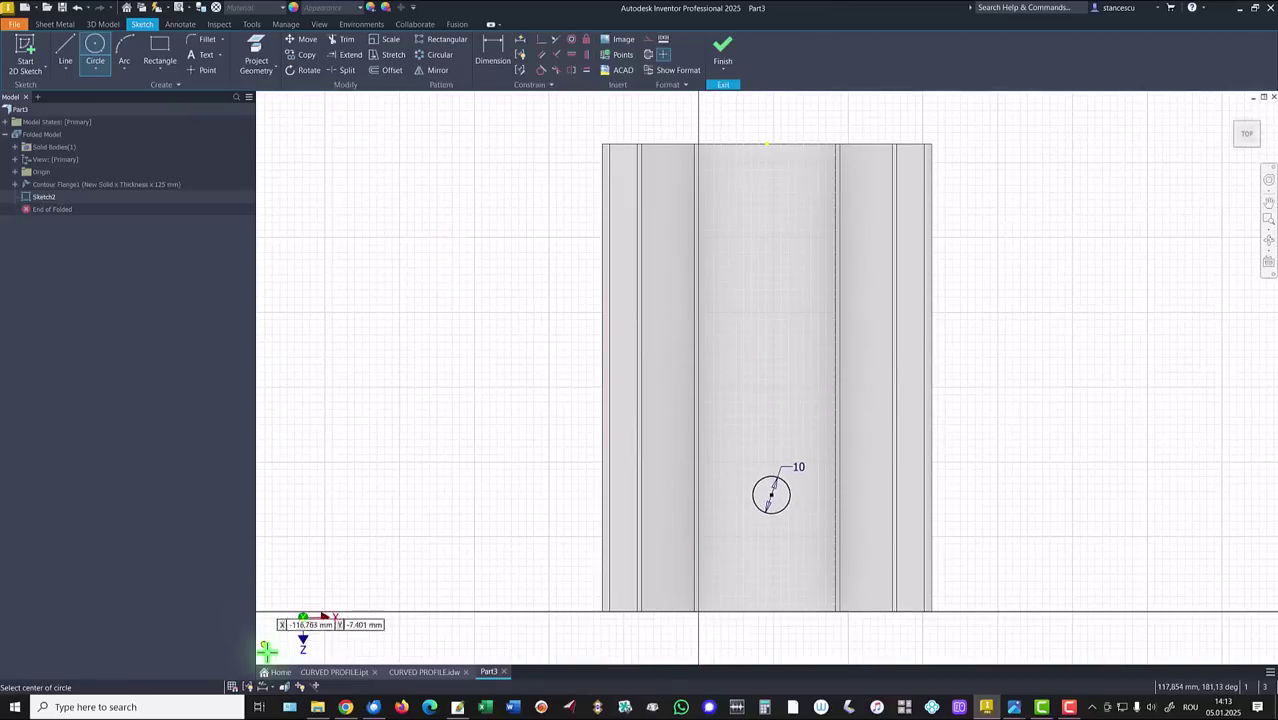
click(587, 55)
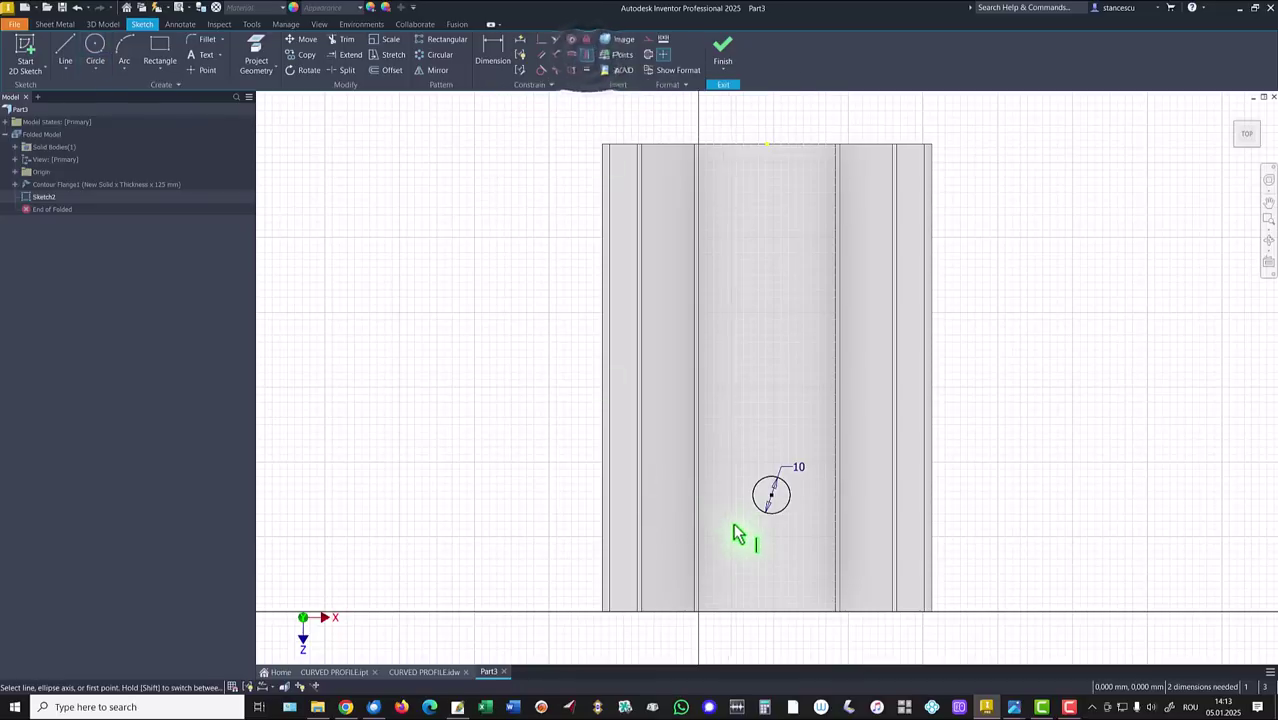
click(772, 494)
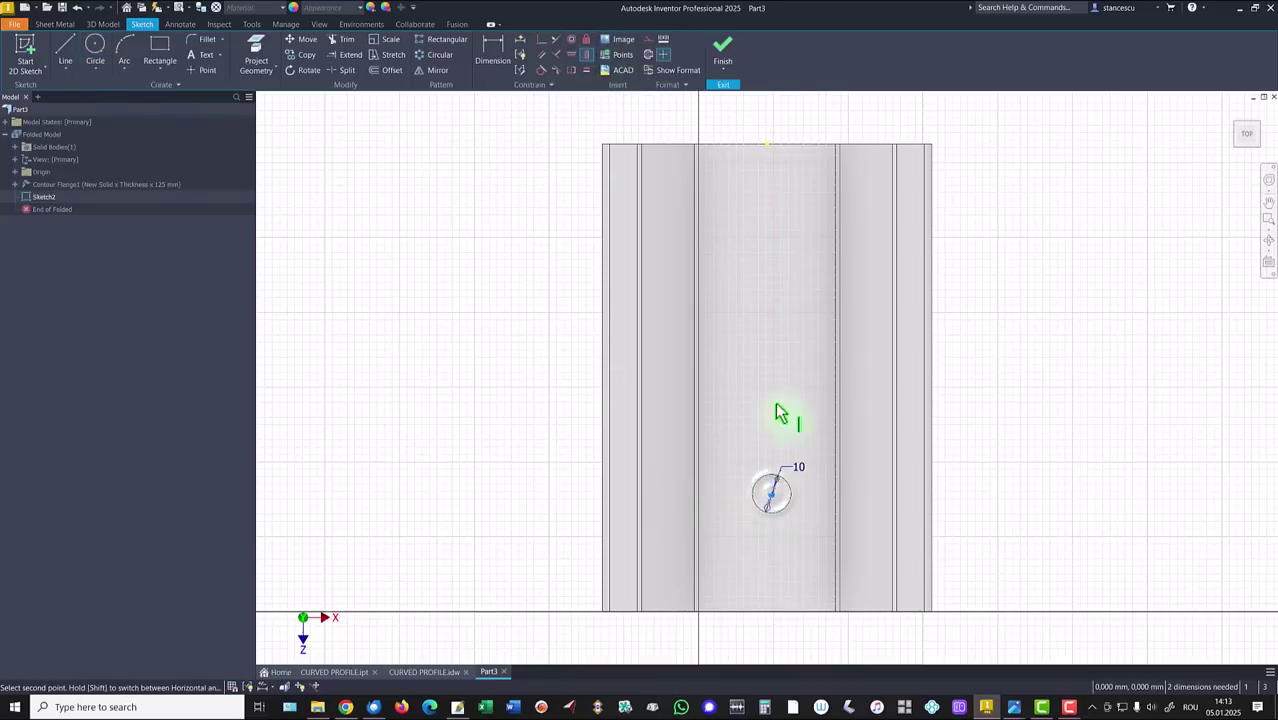
click(767, 144)
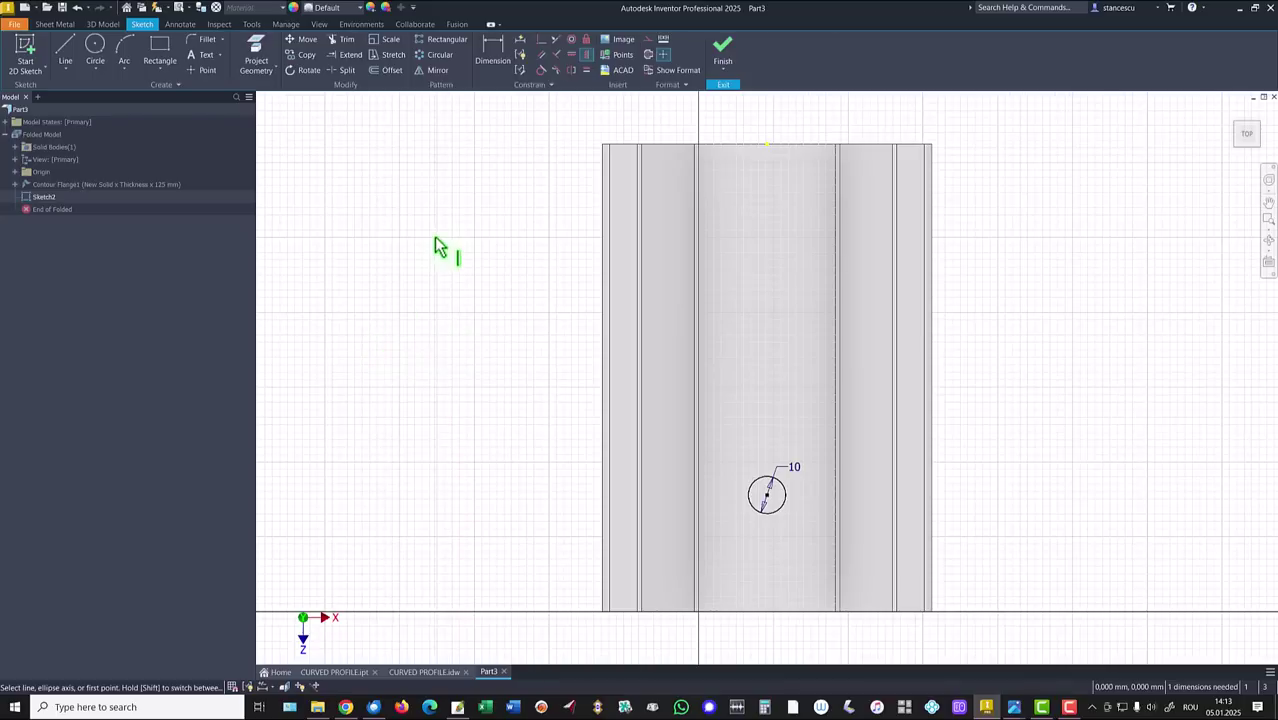
Dimension the circle 25 mm from the central face's end edge at the origin.
click(497, 50)
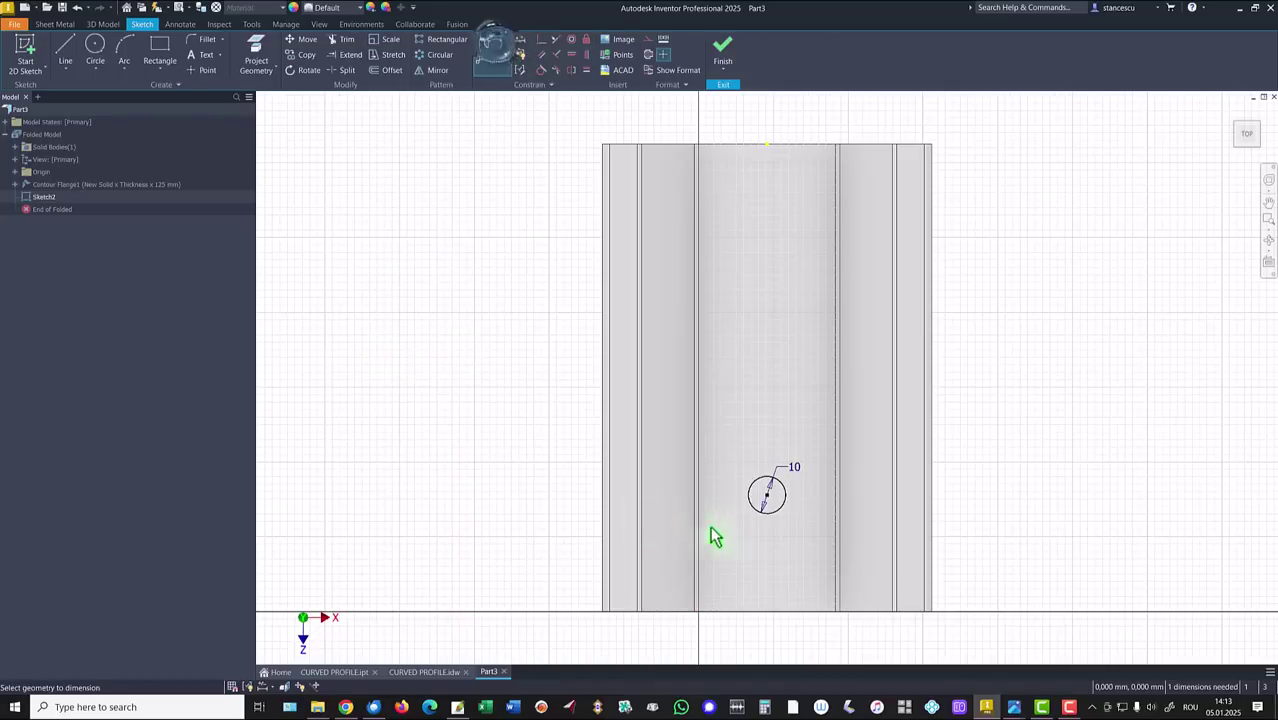
click(778, 510)
click(790, 612)
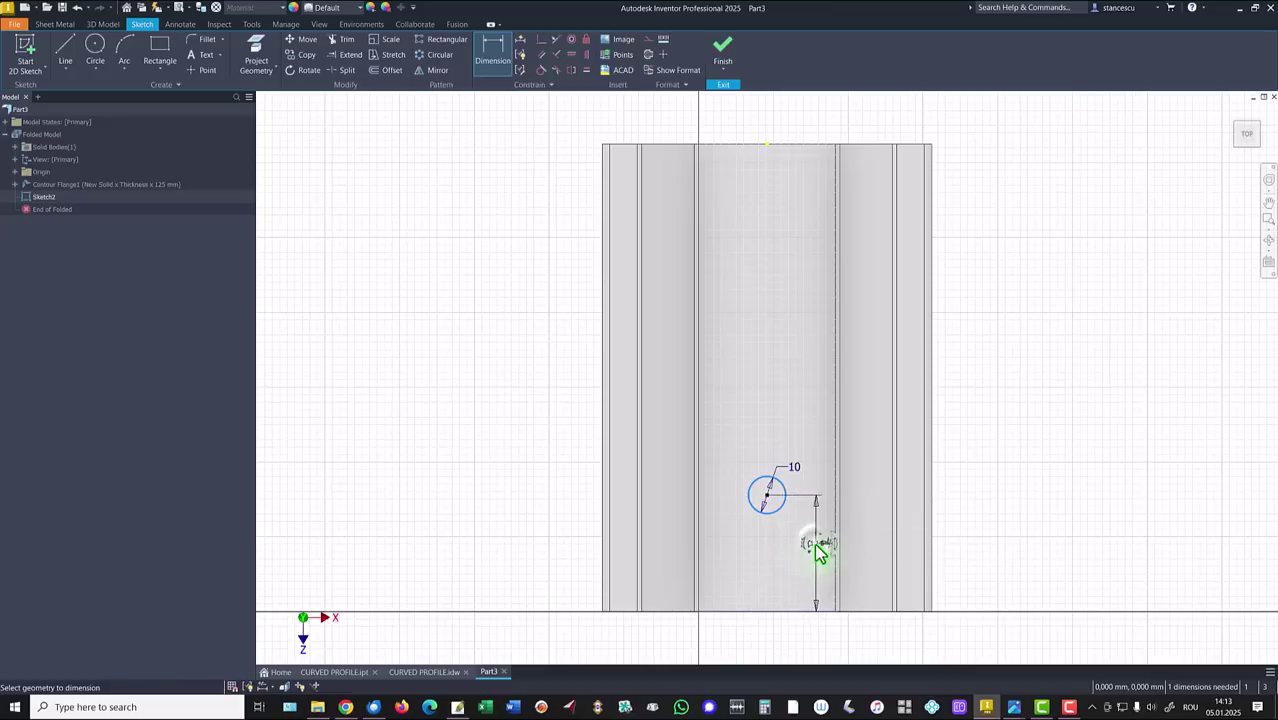
click(817, 550)
text(25)
key(Return)
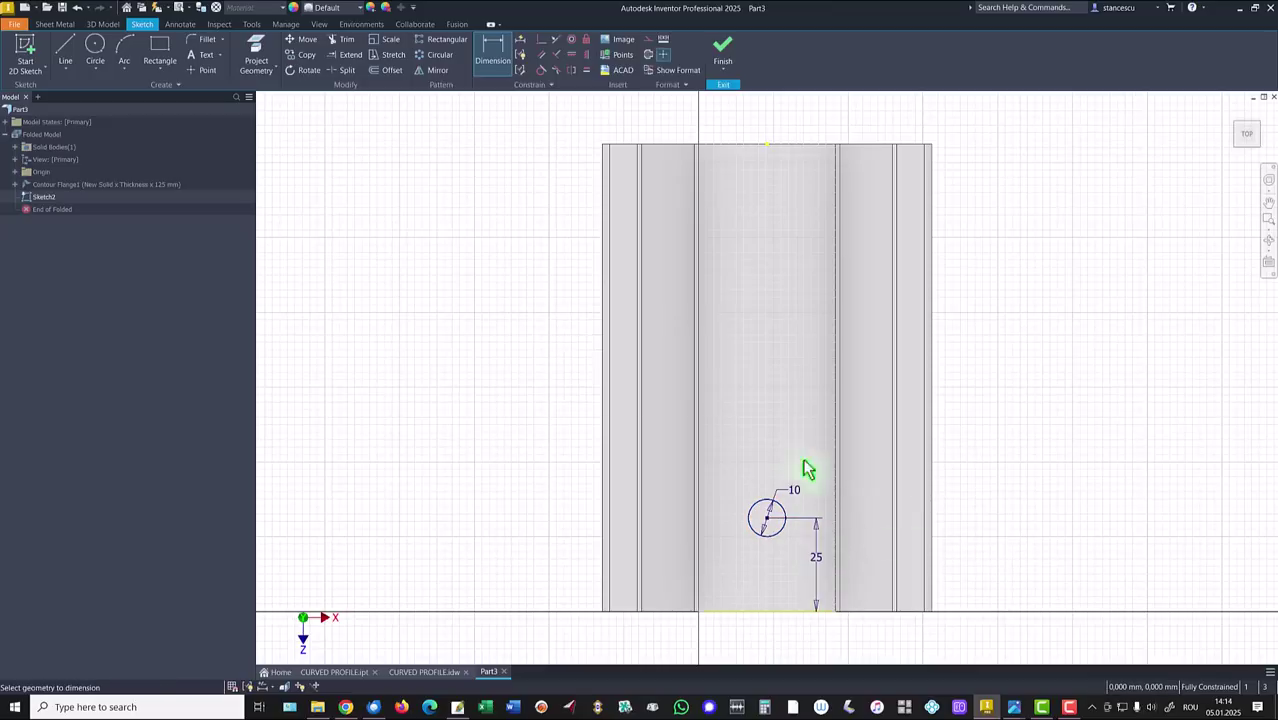
Finish the sketch and cut the circle through the sheet's thickness.
click(722, 55)
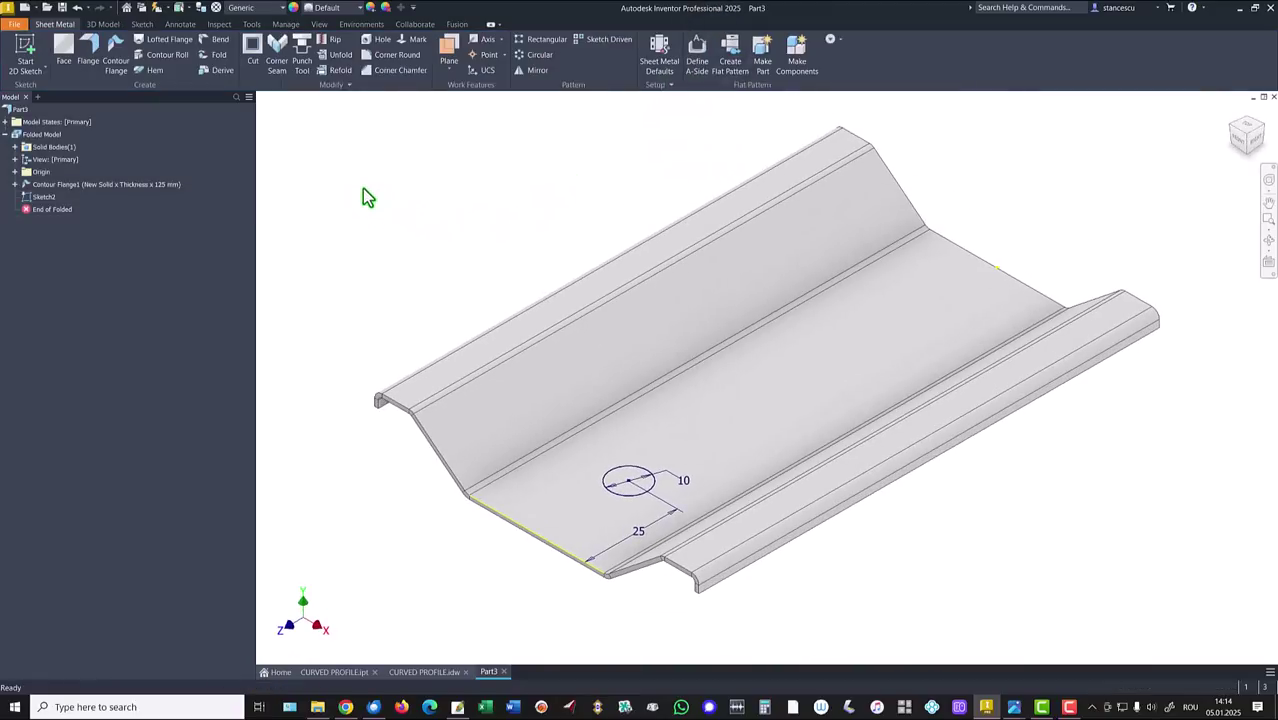
click(252, 46)
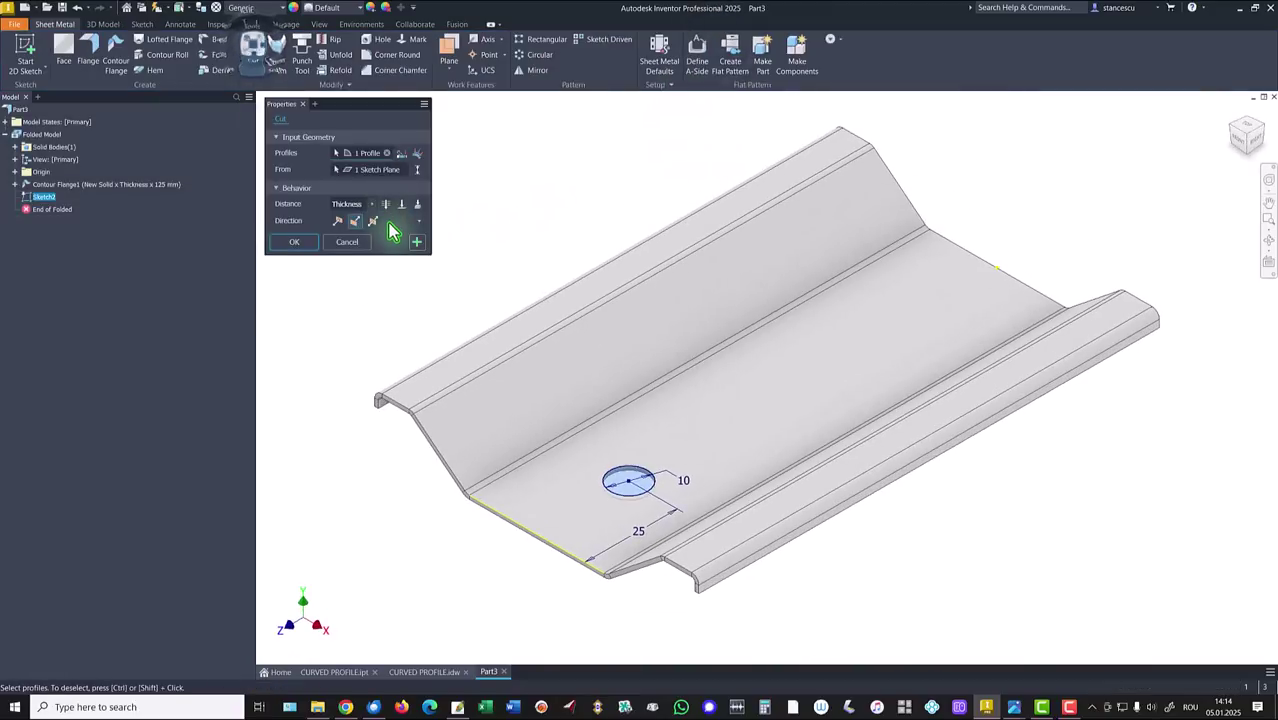
click(296, 243)
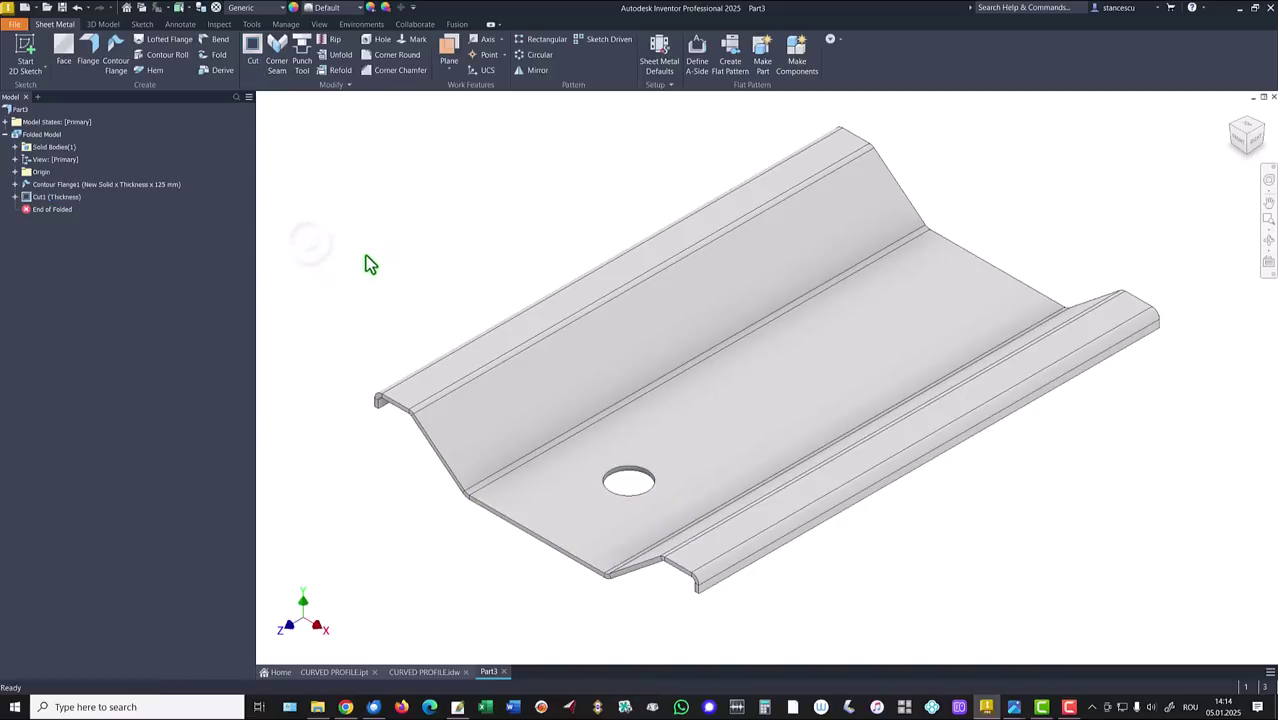
Check the hole spacing in the CURVED PROFILE drawing and pattern the hole along the central face's long edge, 4 occurrences spaced 25 mm.
click(424, 672)
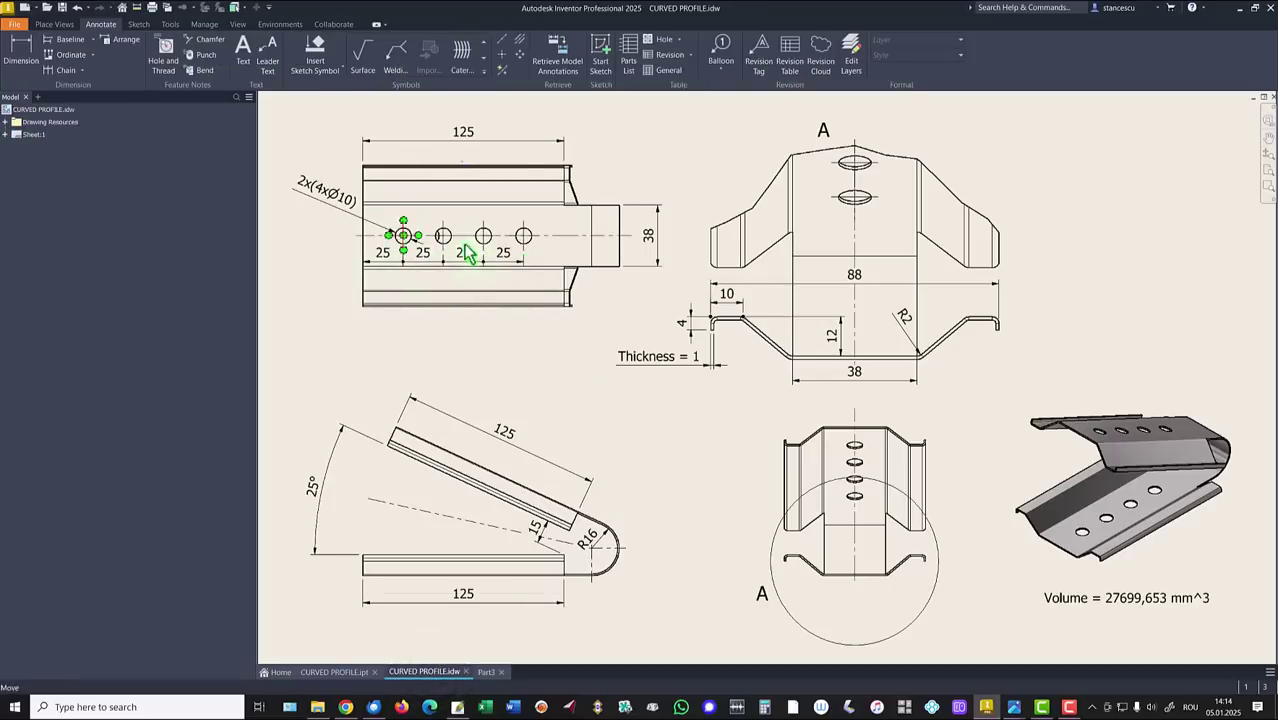
click(486, 672)
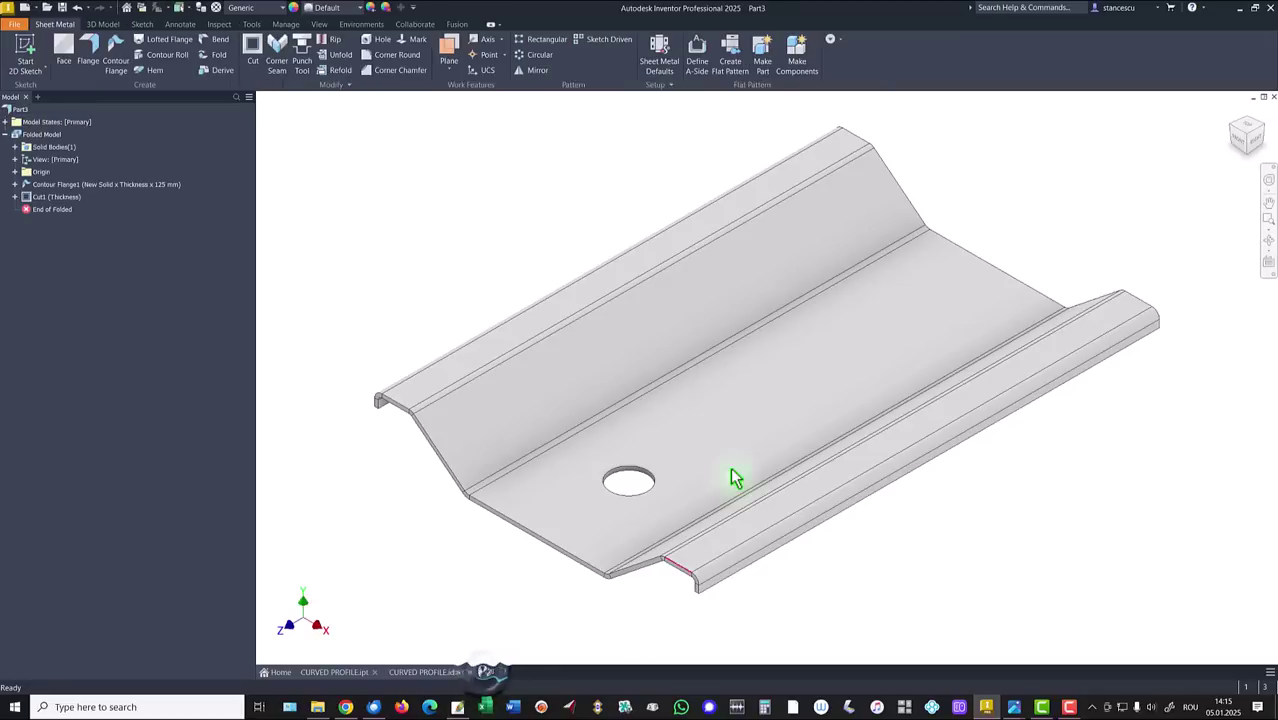
click(528, 40)
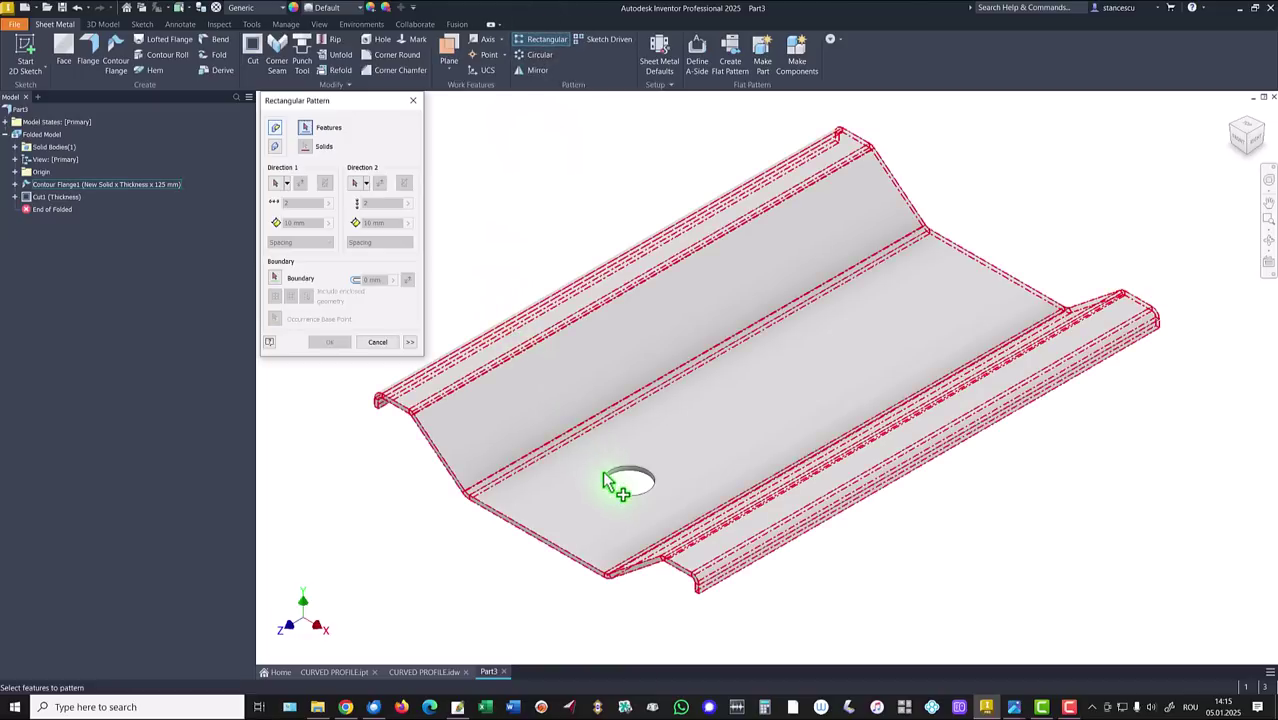
click(24, 198)
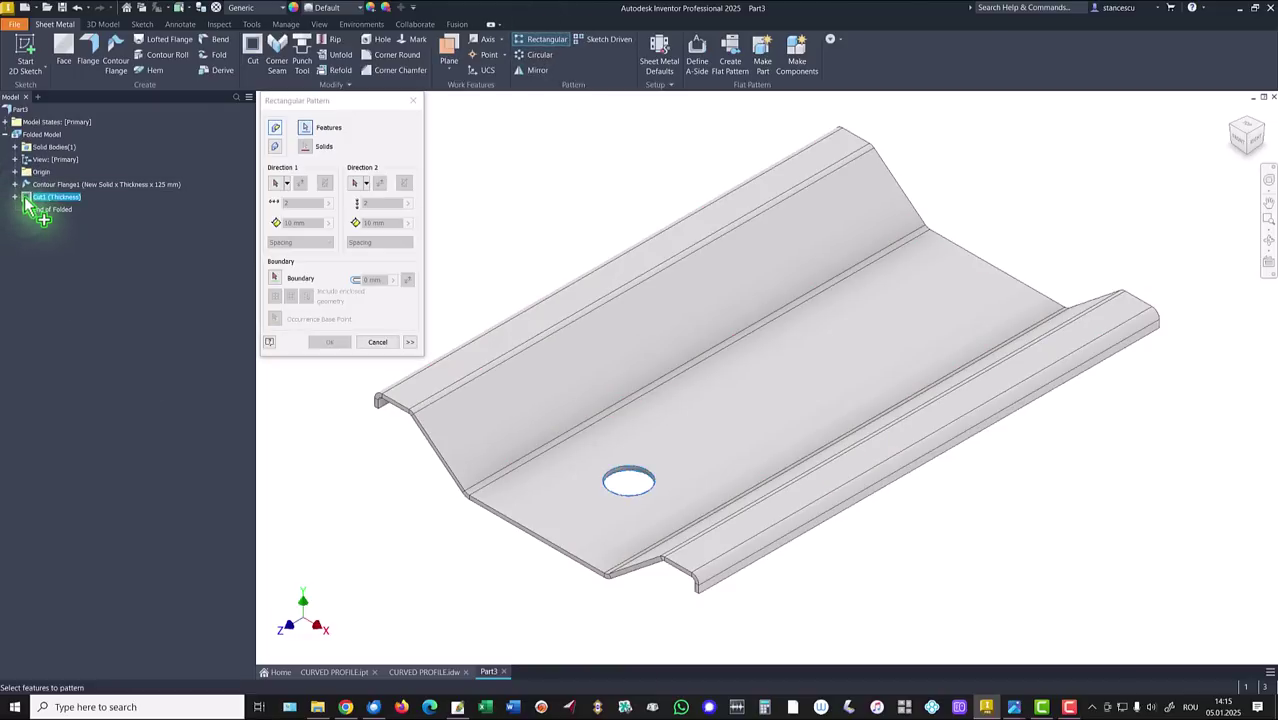
click(276, 183)
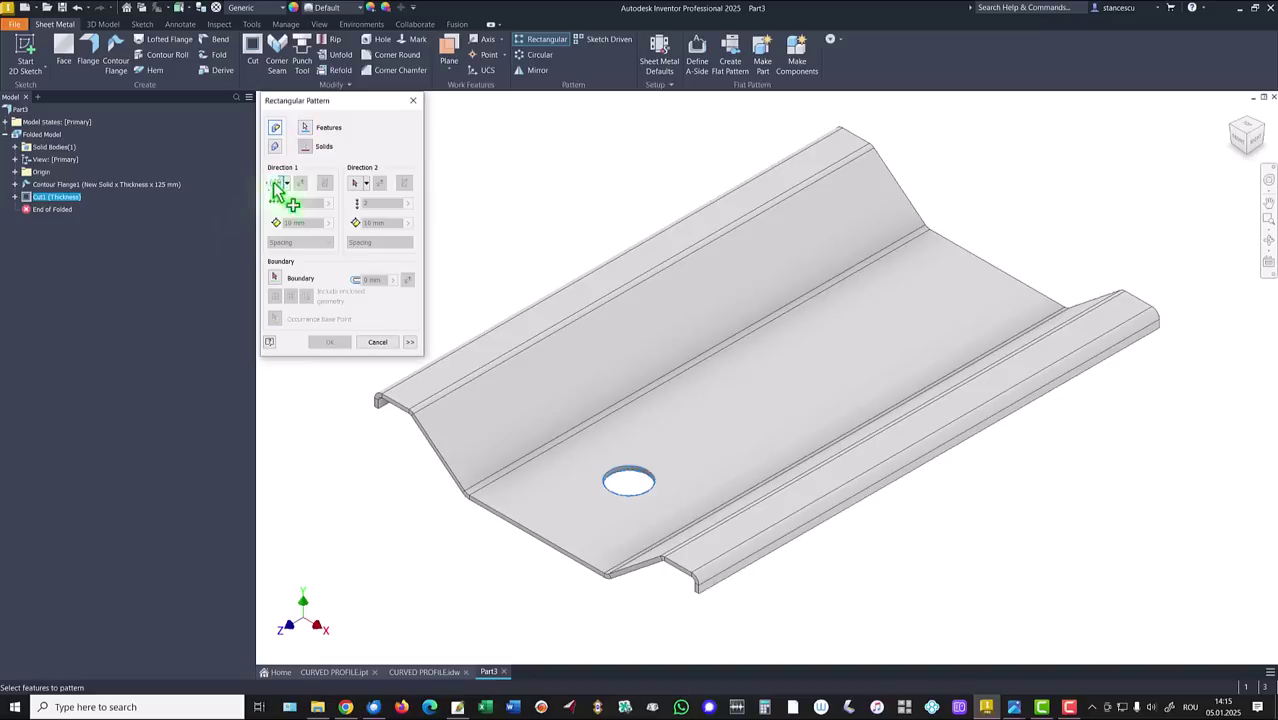
click(548, 448)
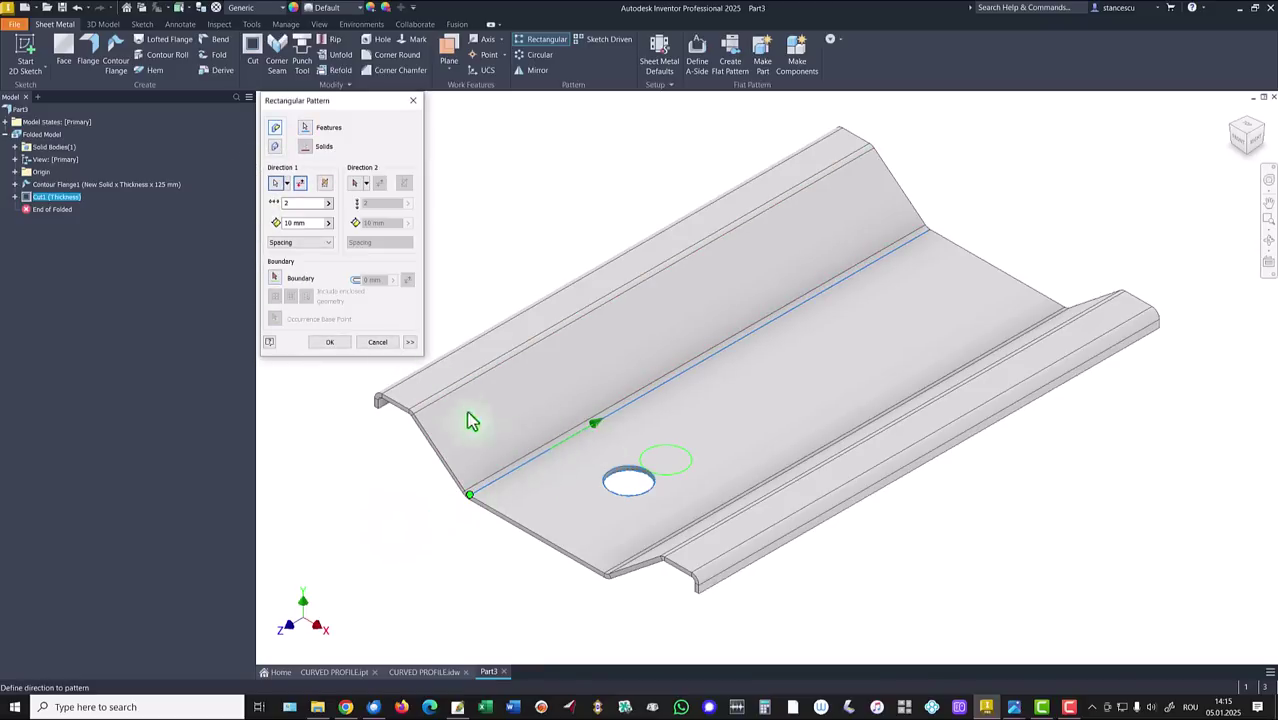
double_click(316, 222)
text(25)
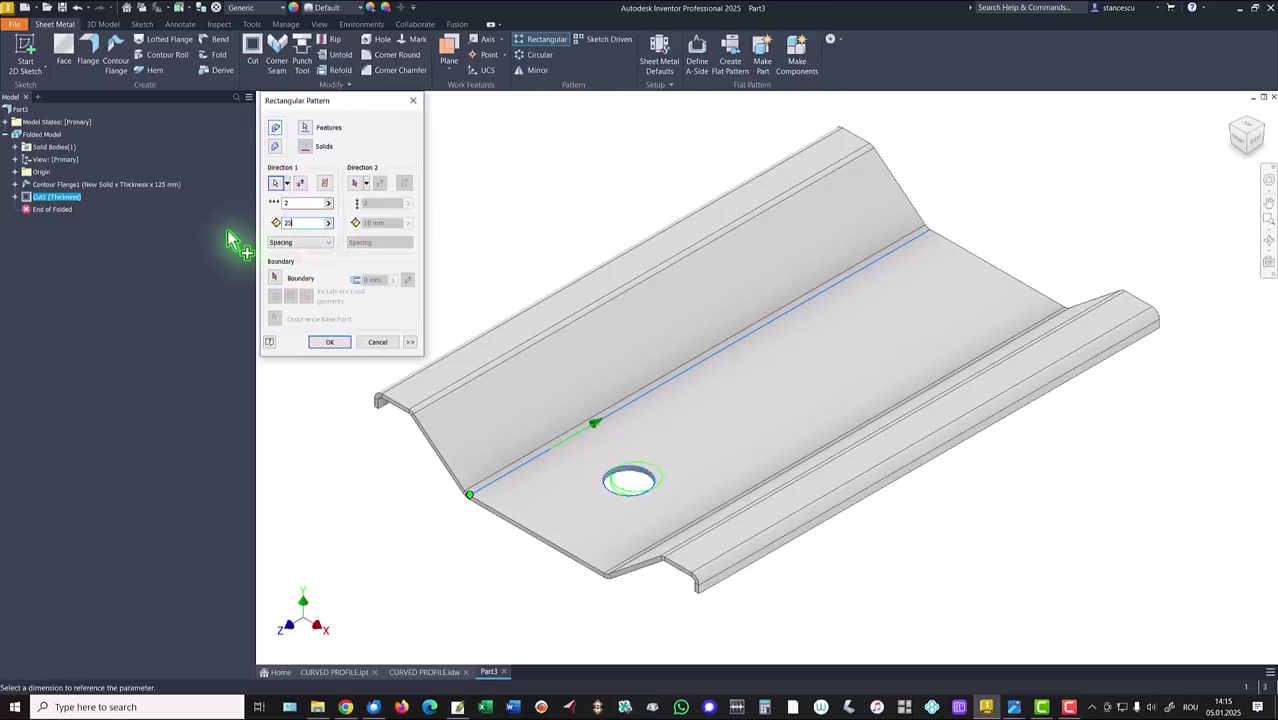
double_click(293, 203)
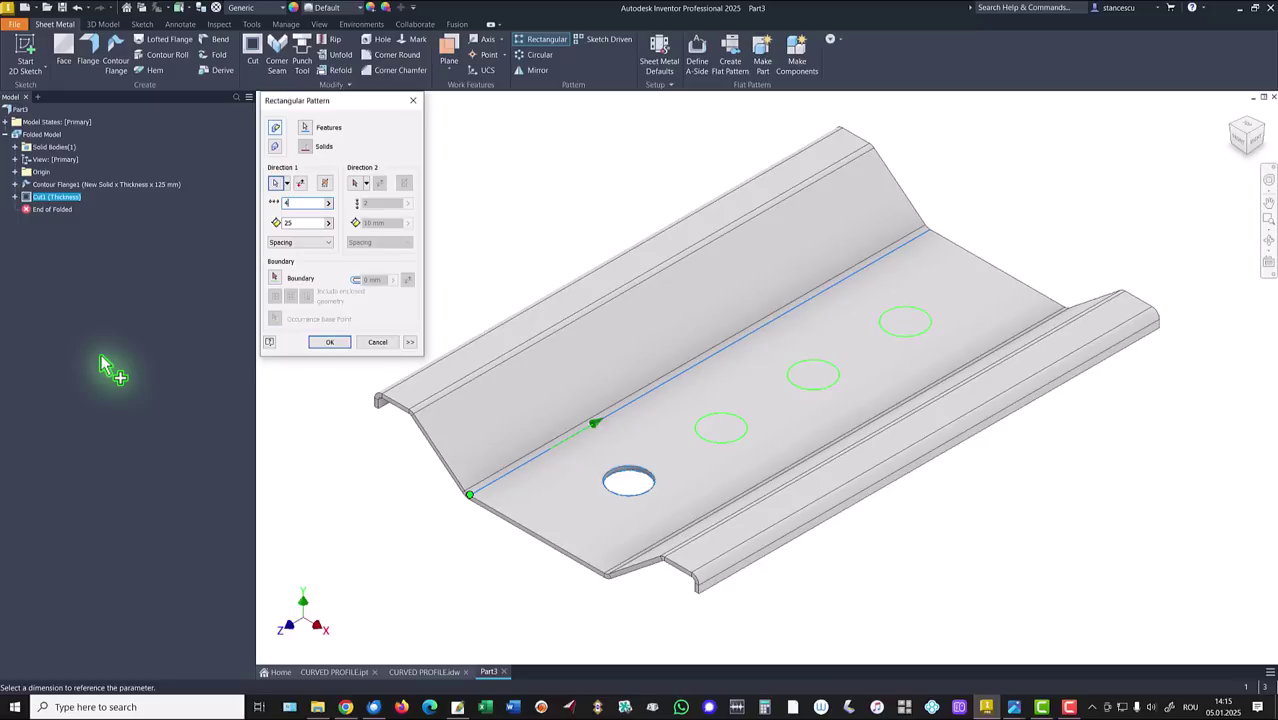
click(346, 342)
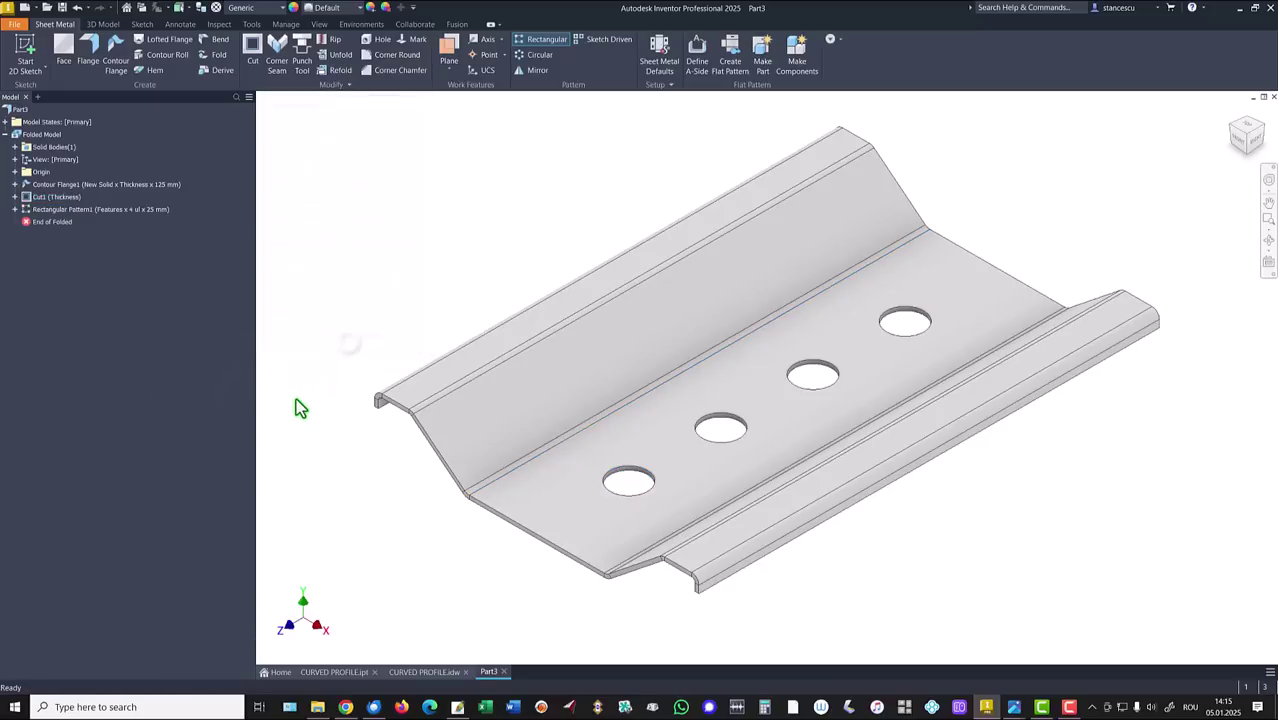
Check the arm angle in the drawing and create a work plane at 25° to the upper lip face, around its far end edge.
click(424, 672)
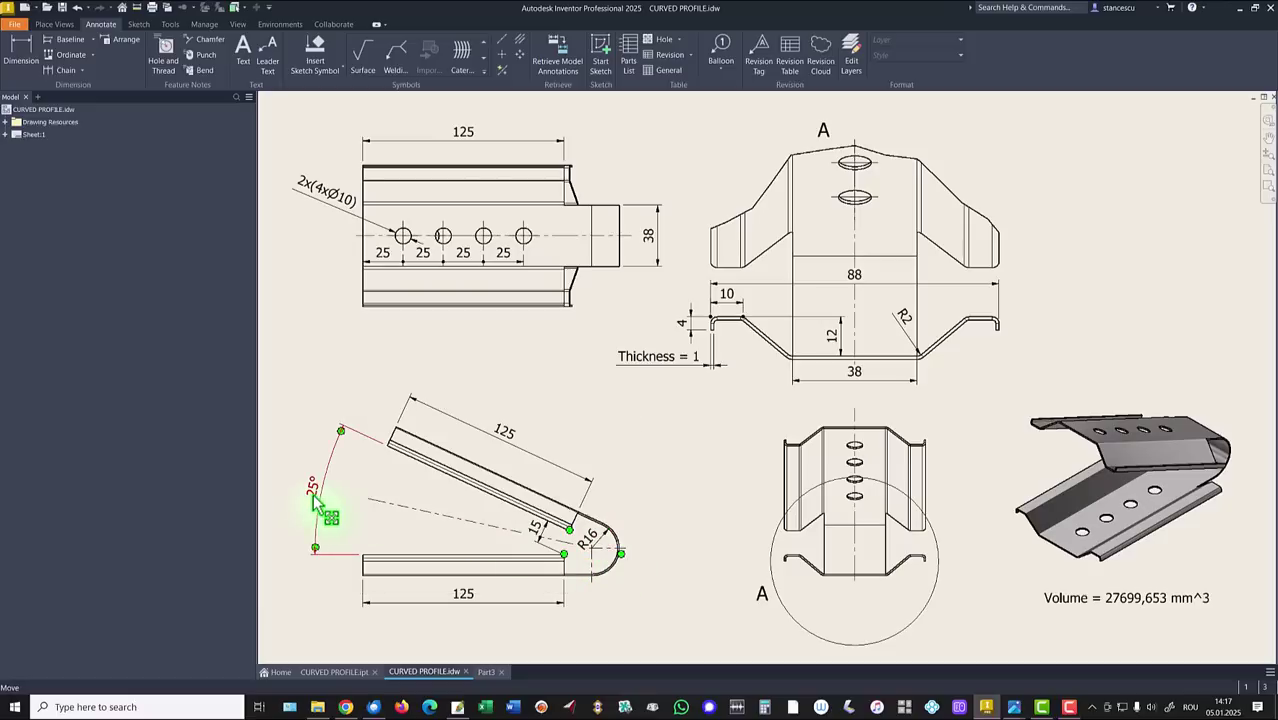
click(487, 672)
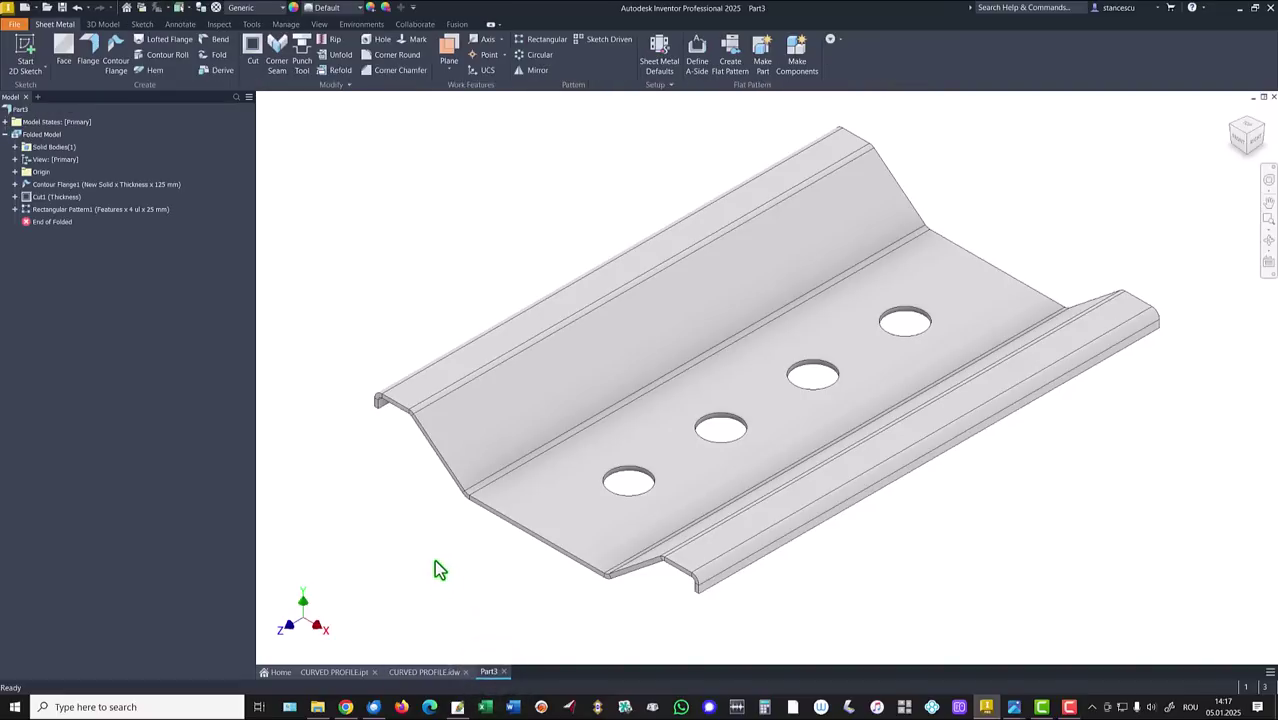
click(449, 50)
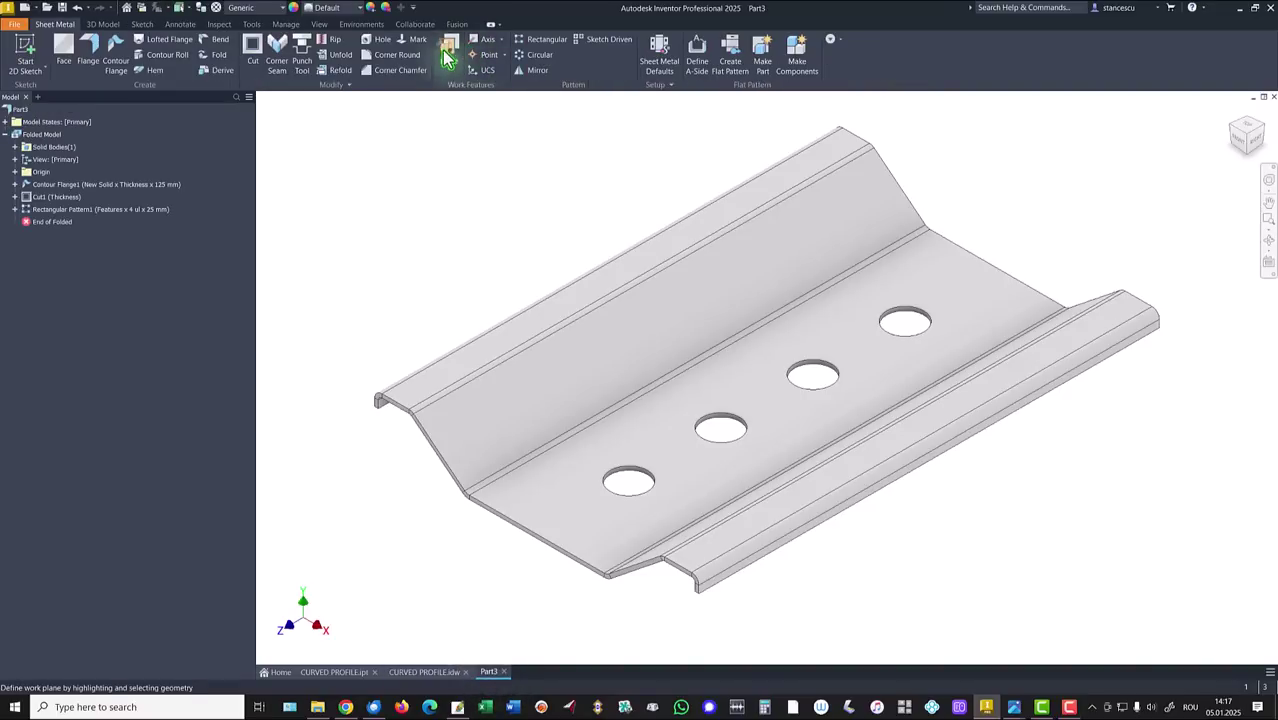
click(862, 140)
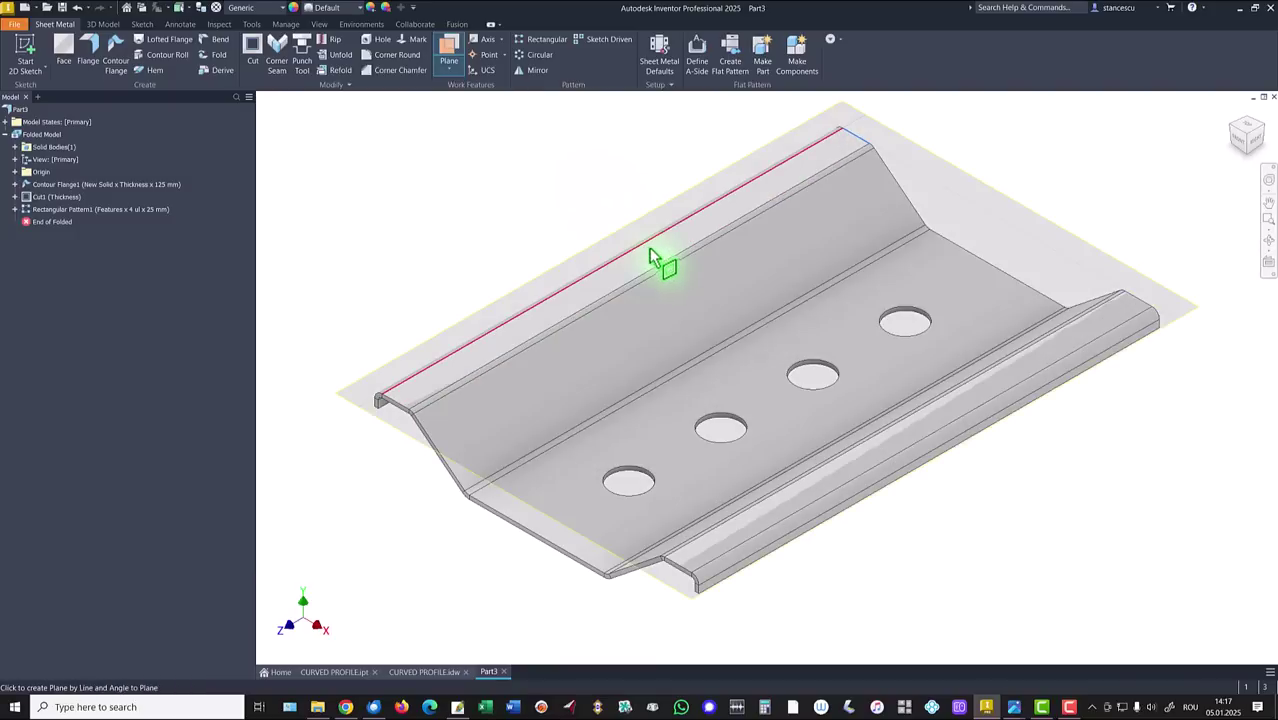
click(658, 262)
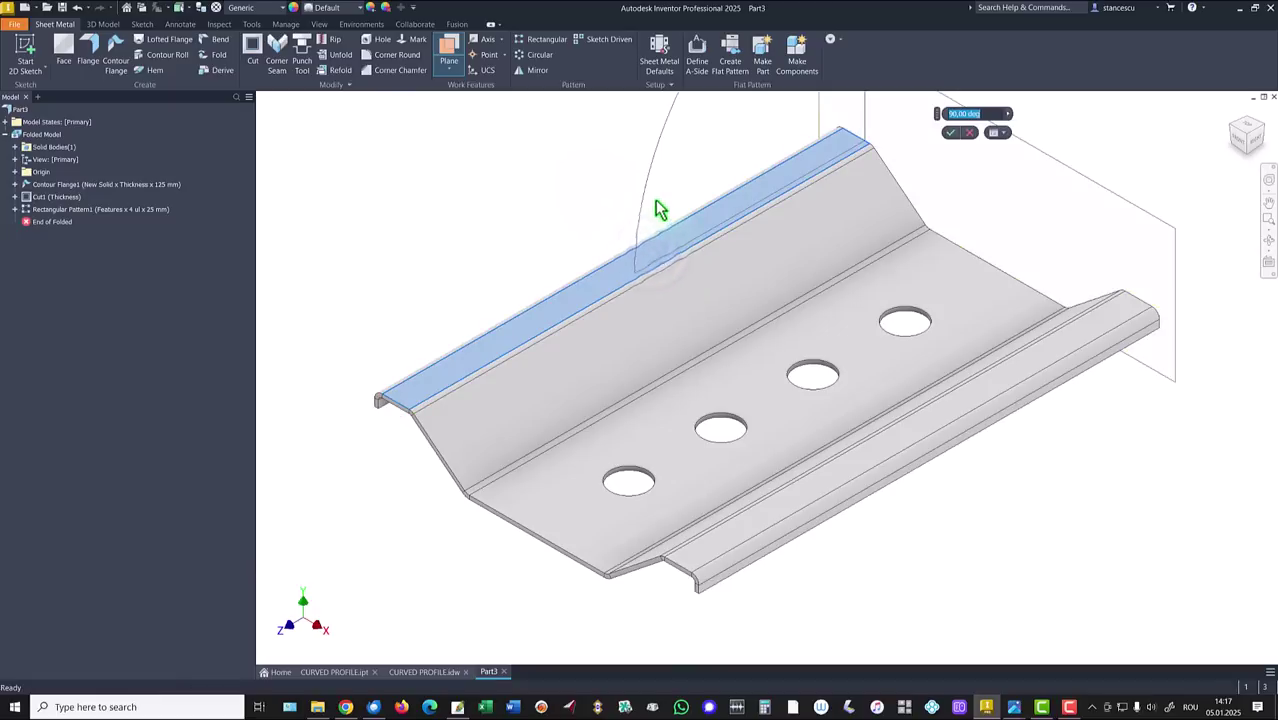
scroll(658, 206, down, 3)
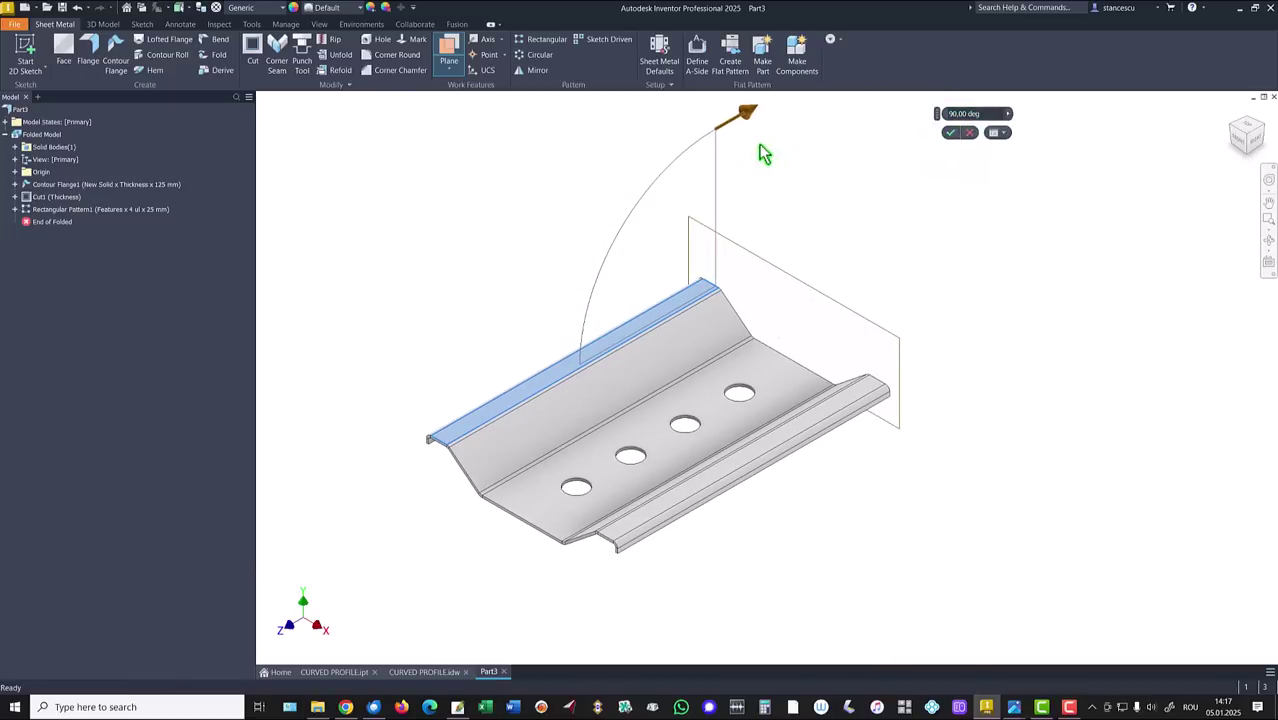
drag(750, 118, 594, 262)
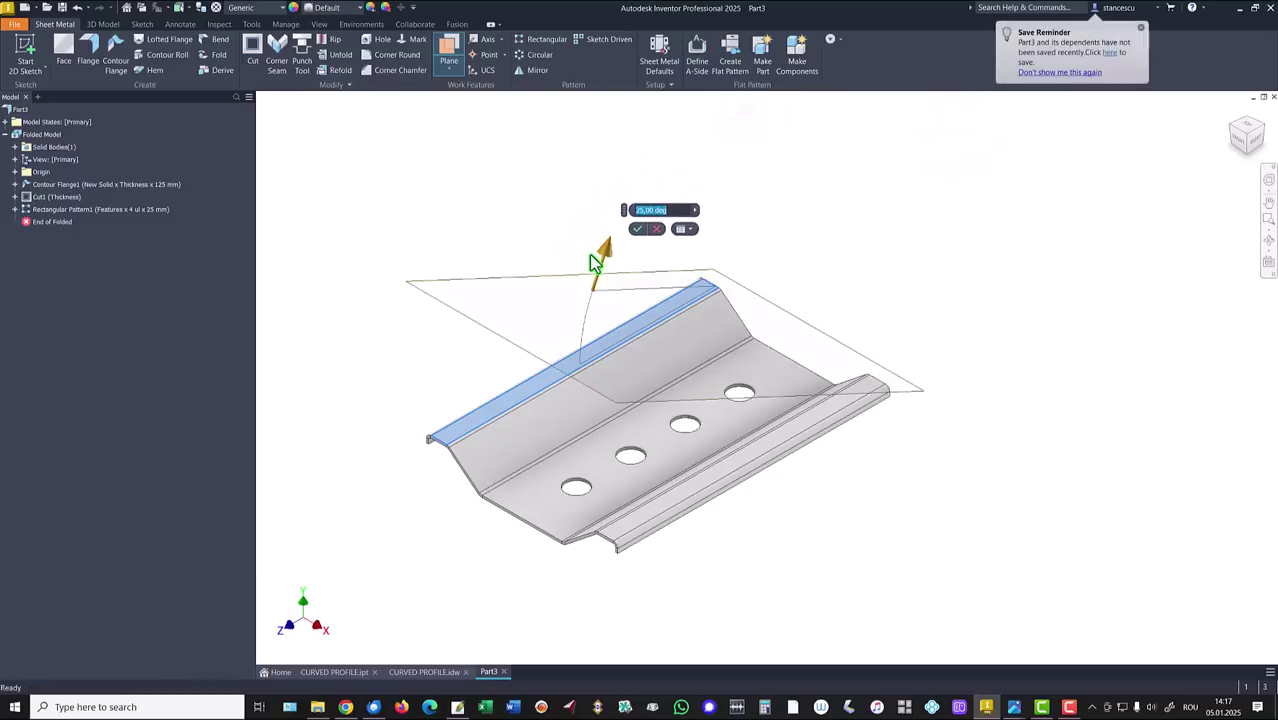
click(638, 231)
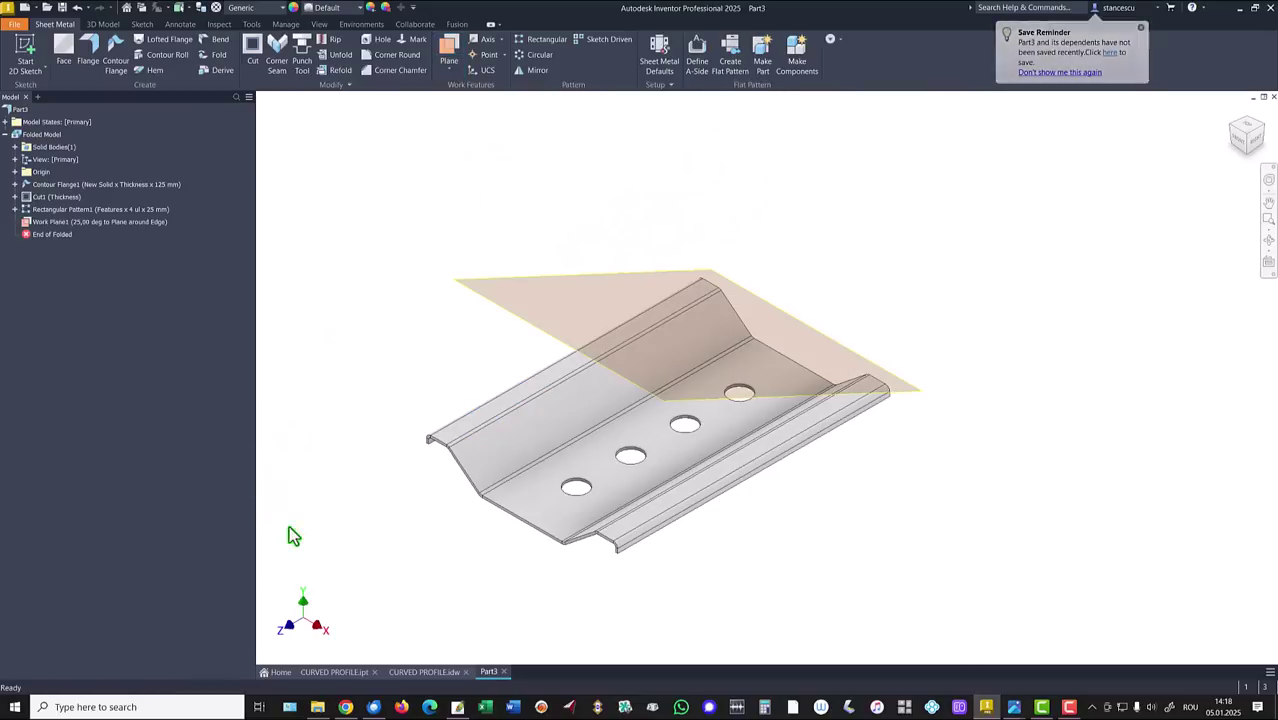
Create a work plane offset 15 mm above the angled plane and hide the original angled plane.
click(447, 50)
click(484, 295)
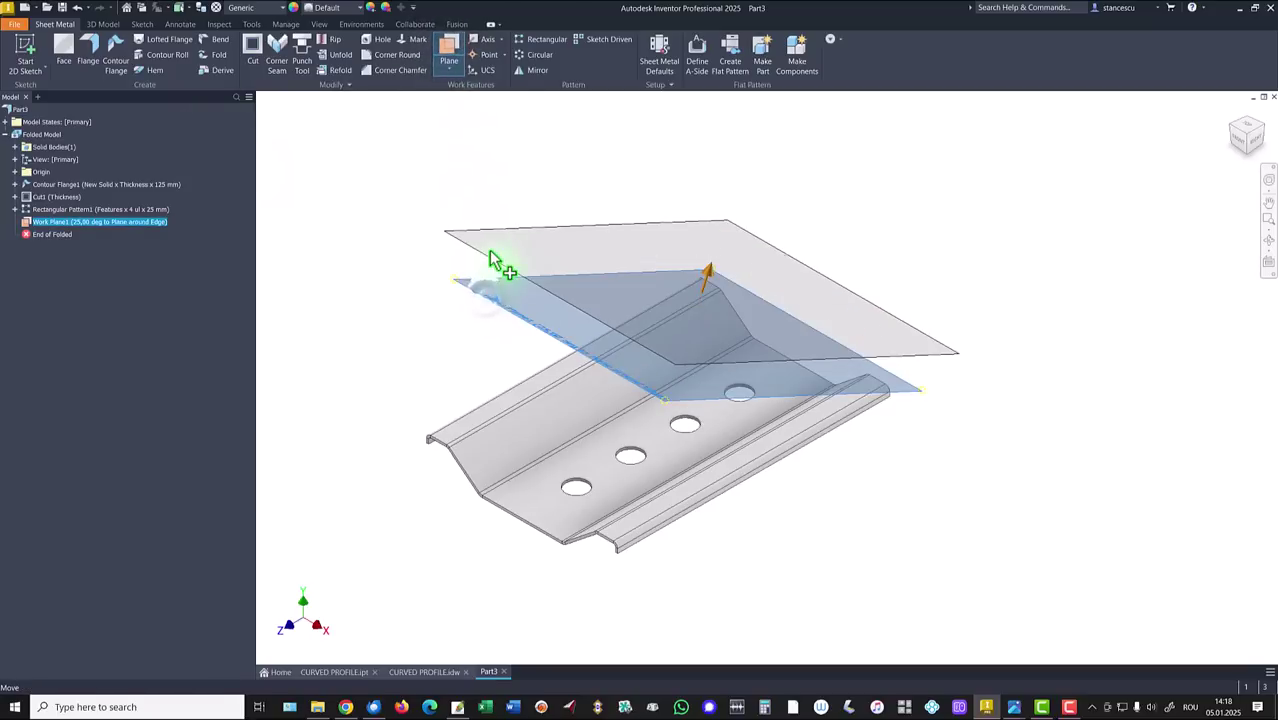
text(15)
key(Return)
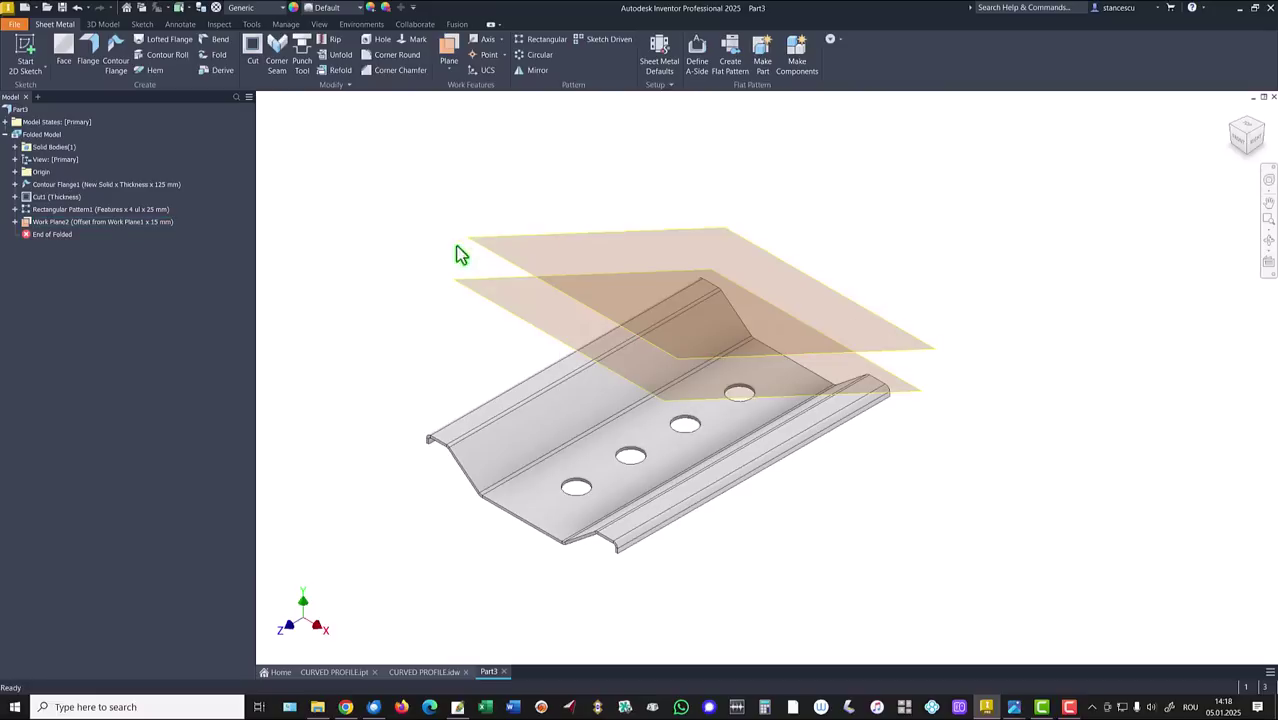
right_click(491, 299)
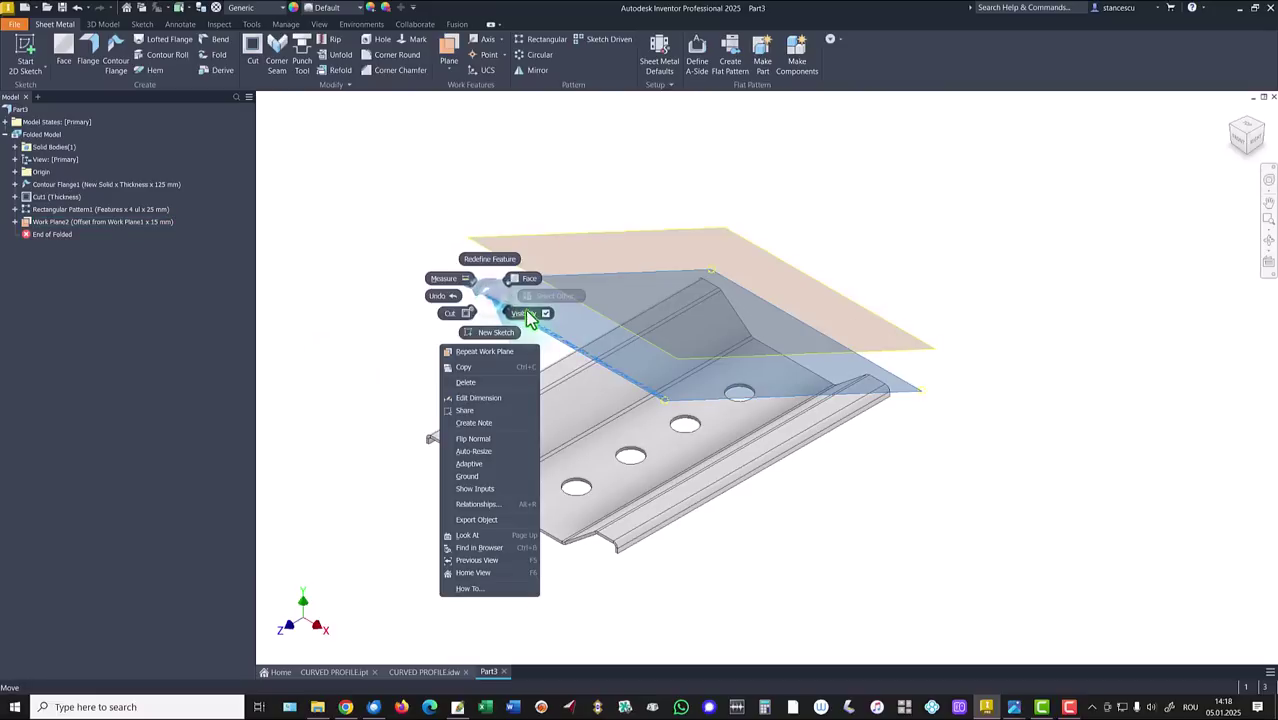
click(447, 321)
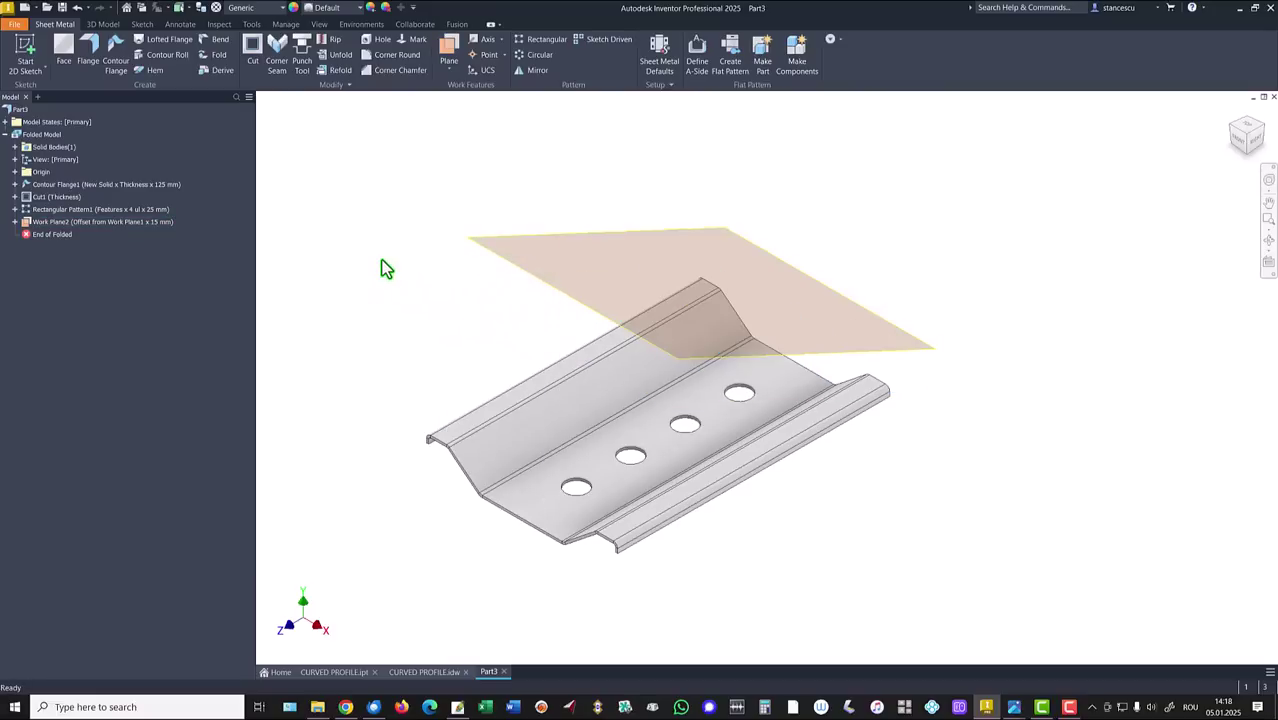
Create a midplane between the upper lip face and the 15 mm offset plane.
click(449, 52)
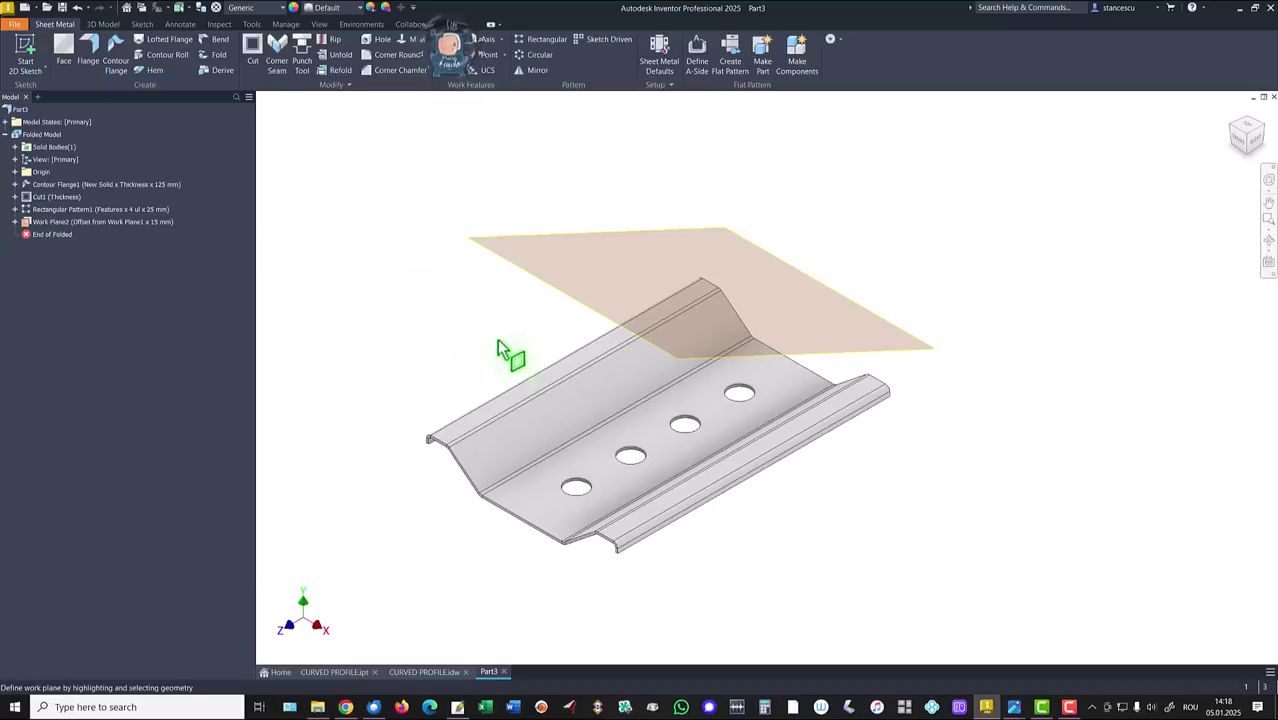
click(520, 405)
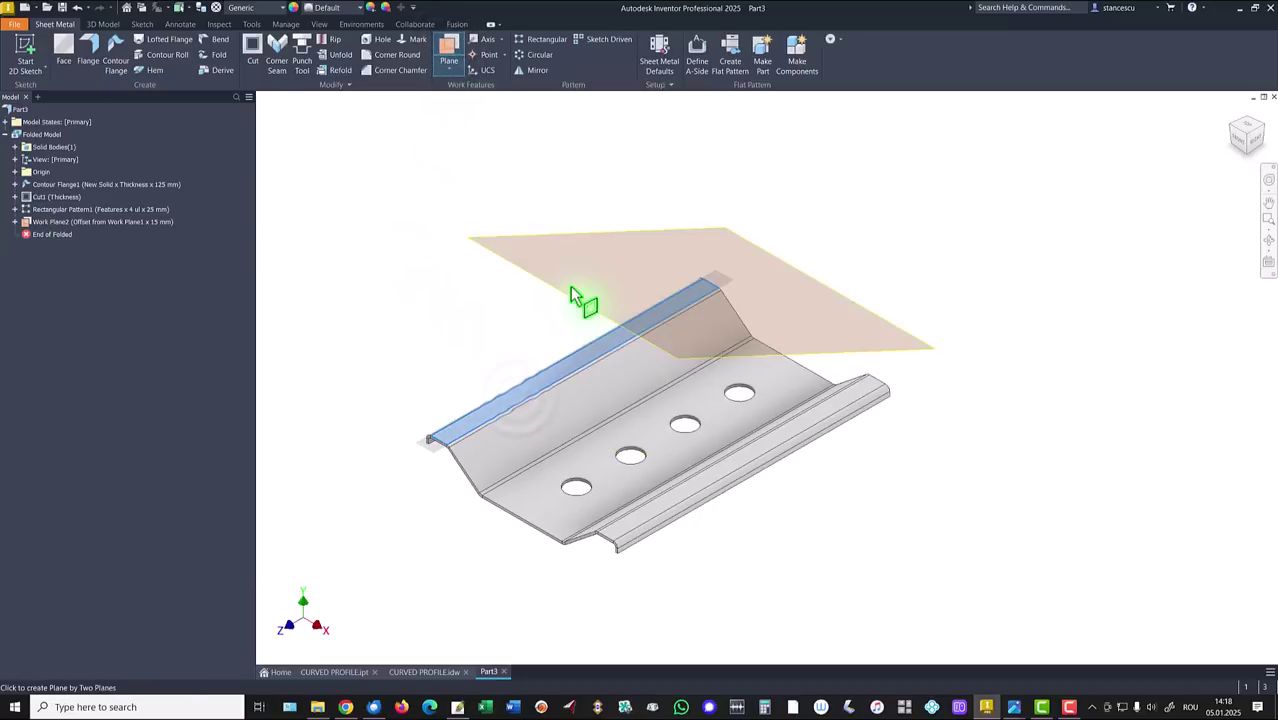
click(567, 296)
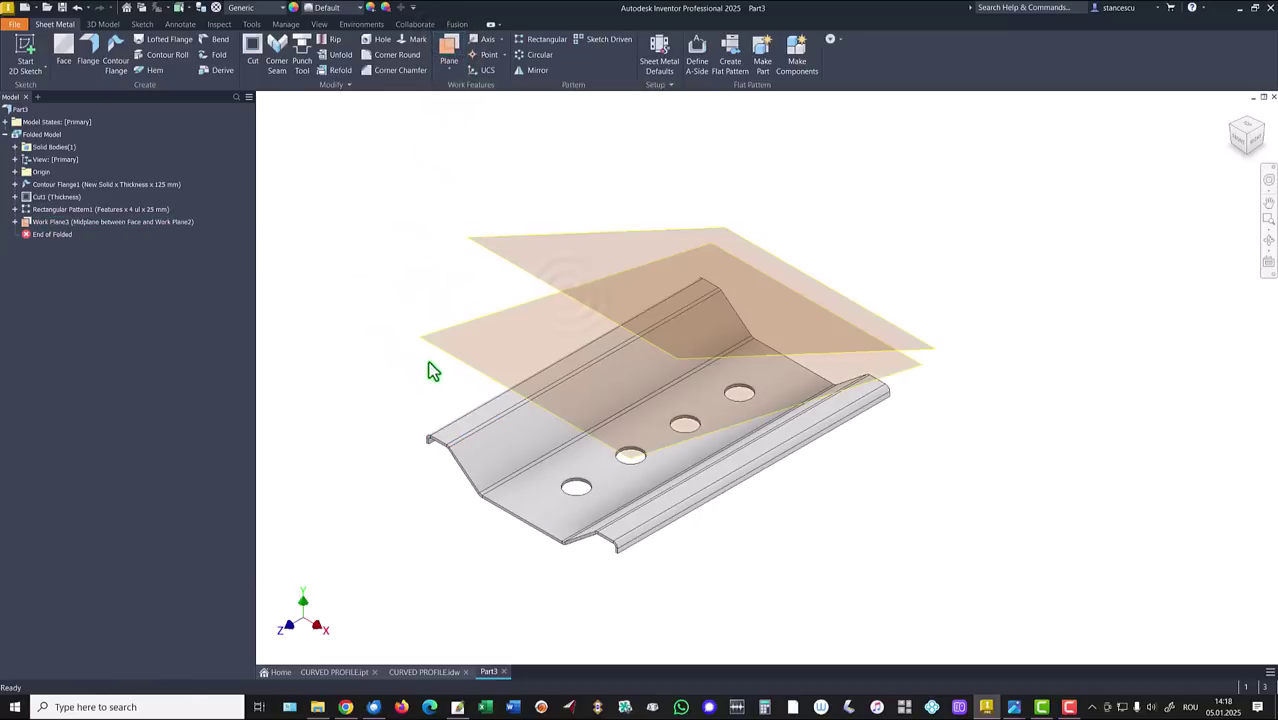
key(F5)
key(F5)
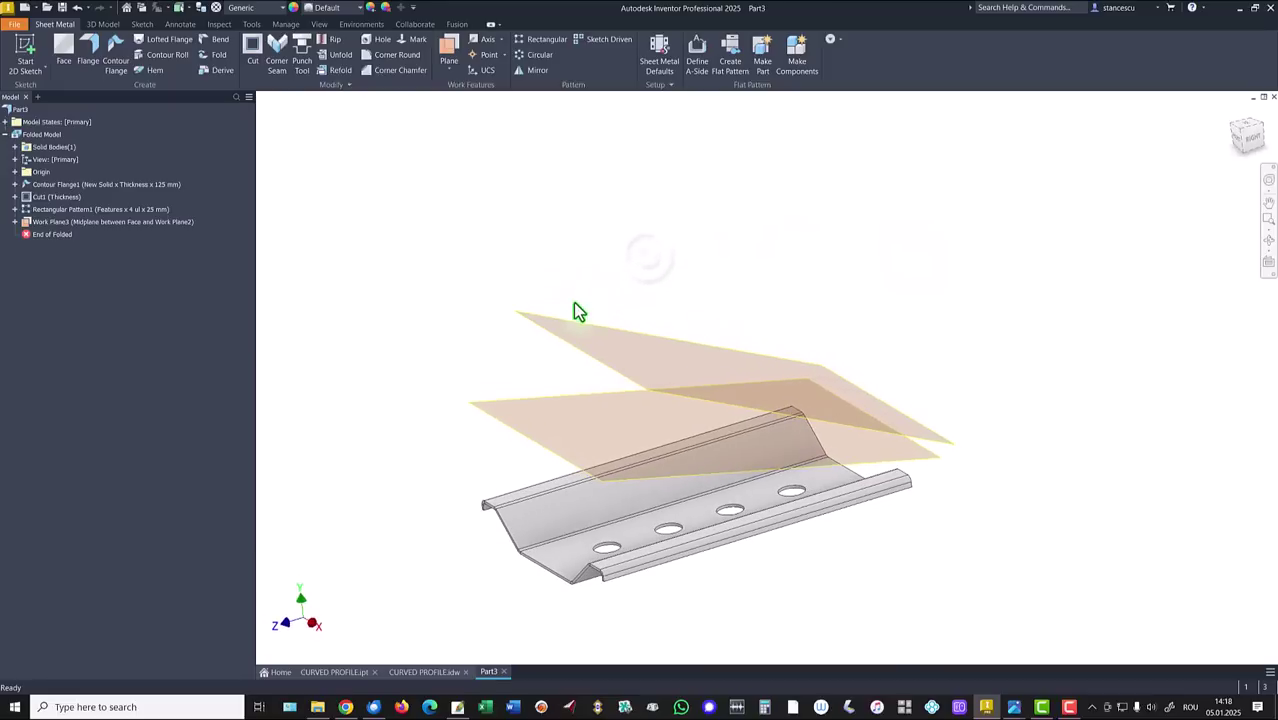
Hide the work plane offset 15 mm above the angled plane, leaving the midplane shown.
right_click(585, 327)
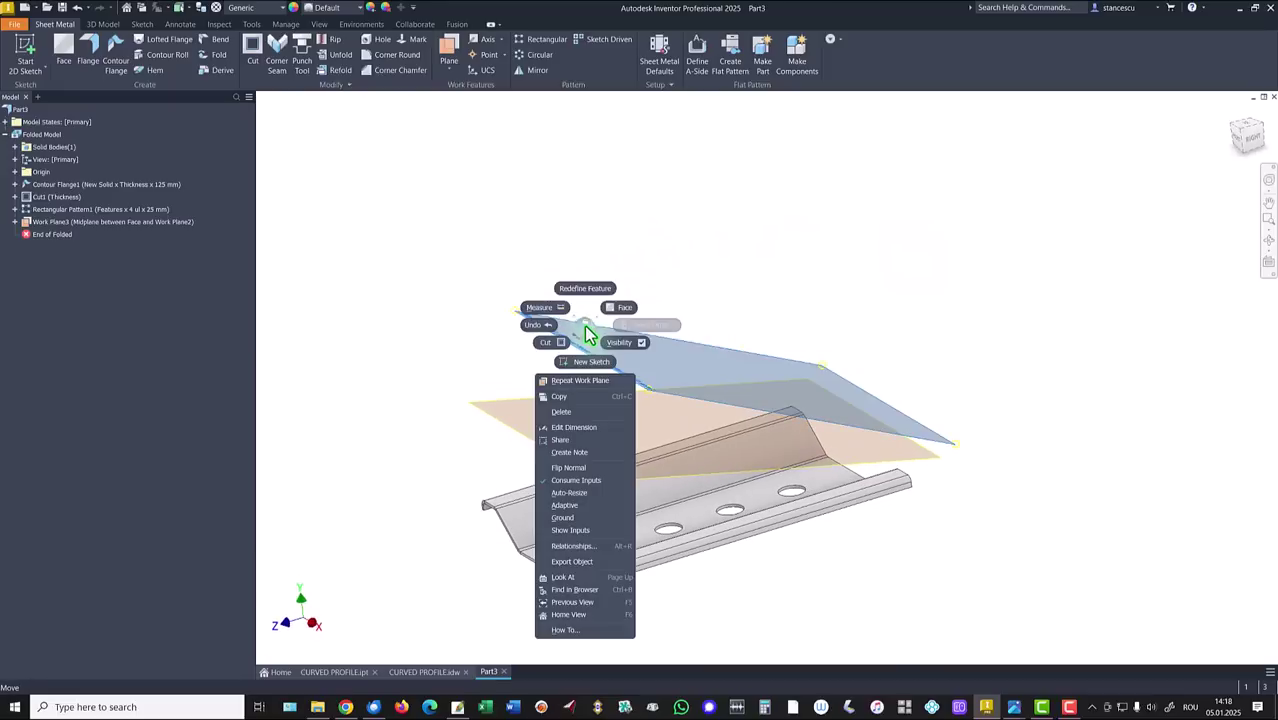
click(620, 343)
shift+middle_drag(735, 247, 449, 98)
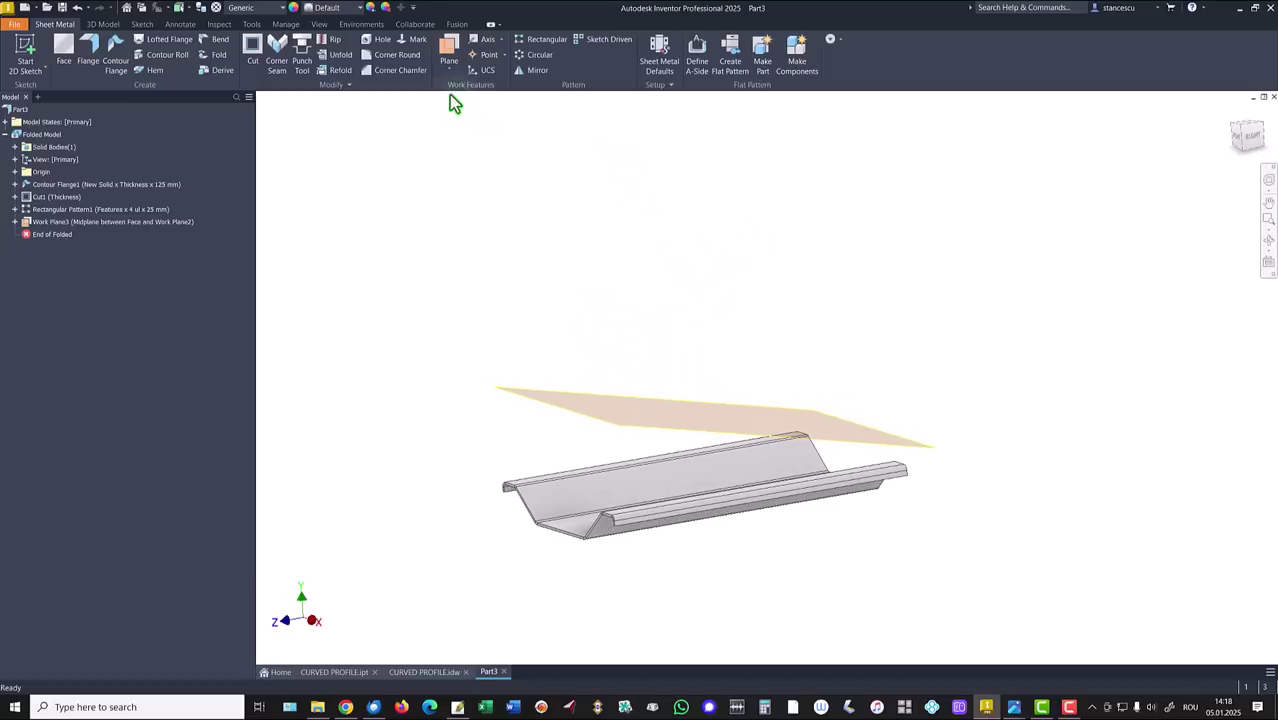
Mirror the whole solid body about the midplane, keeping the original, and hide the midplane.
click(540, 72)
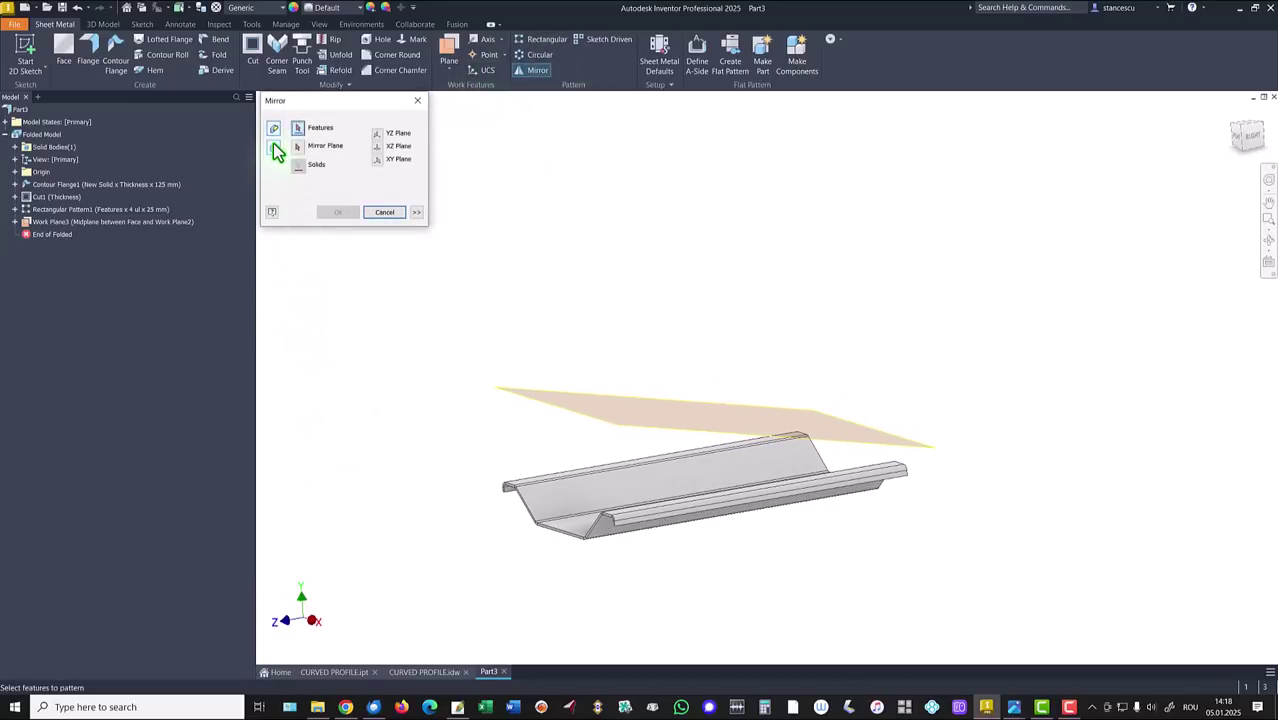
click(274, 148)
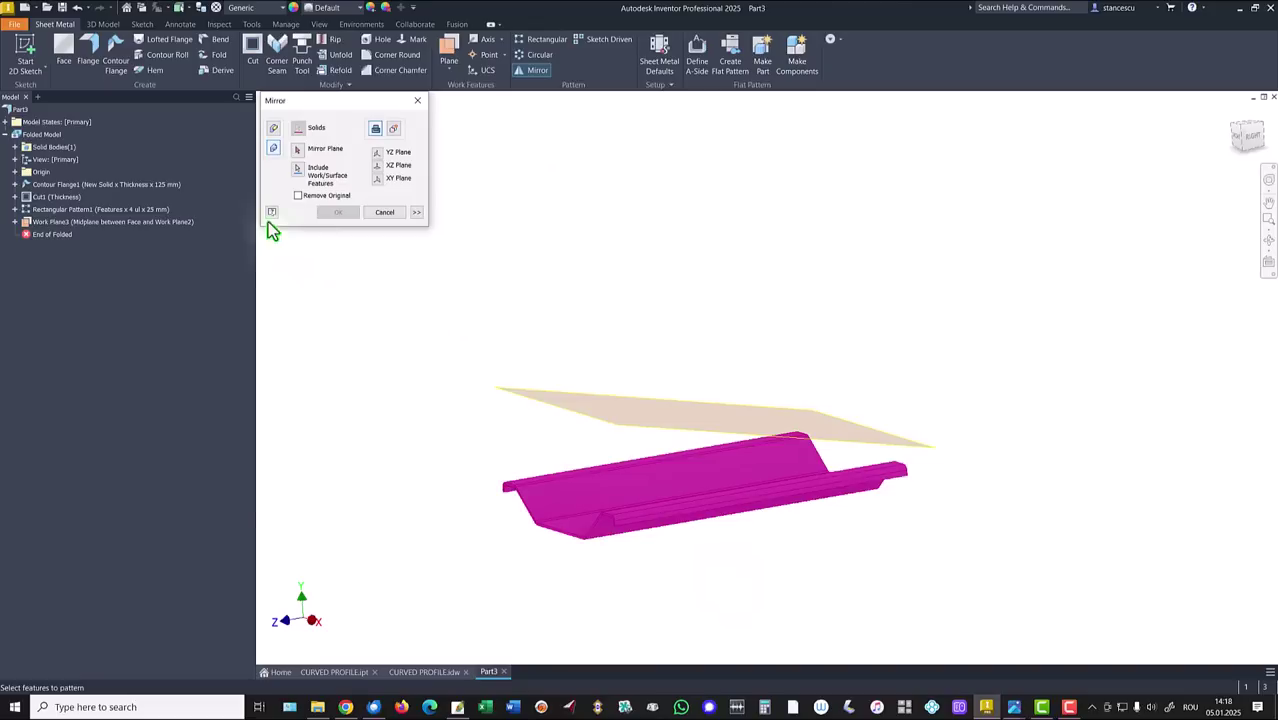
click(541, 401)
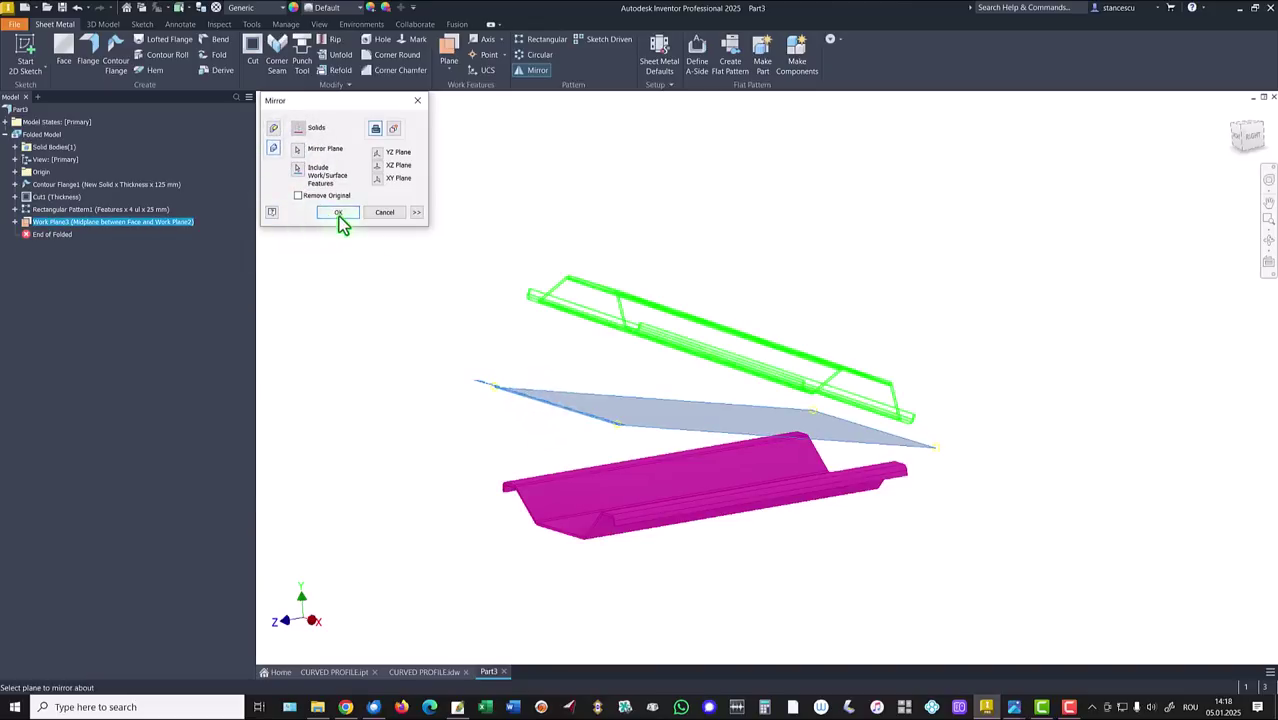
click(340, 214)
key(F6)
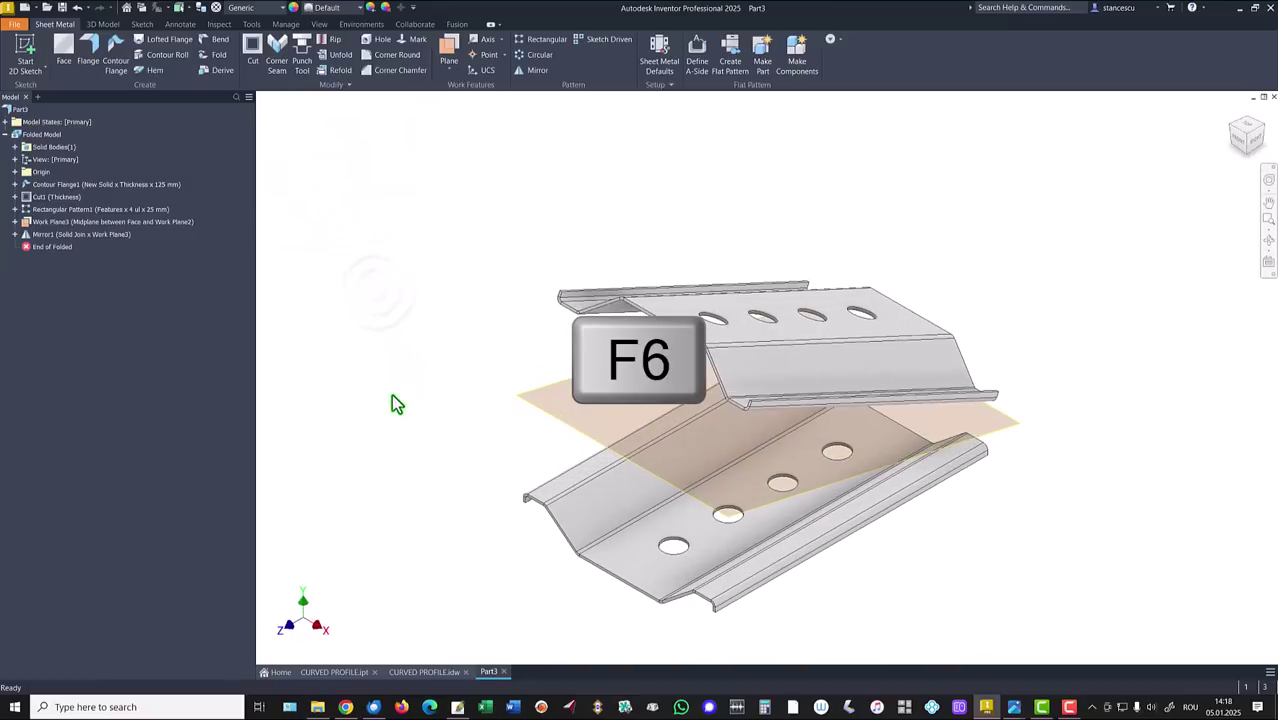
right_click(575, 433)
click(543, 390)
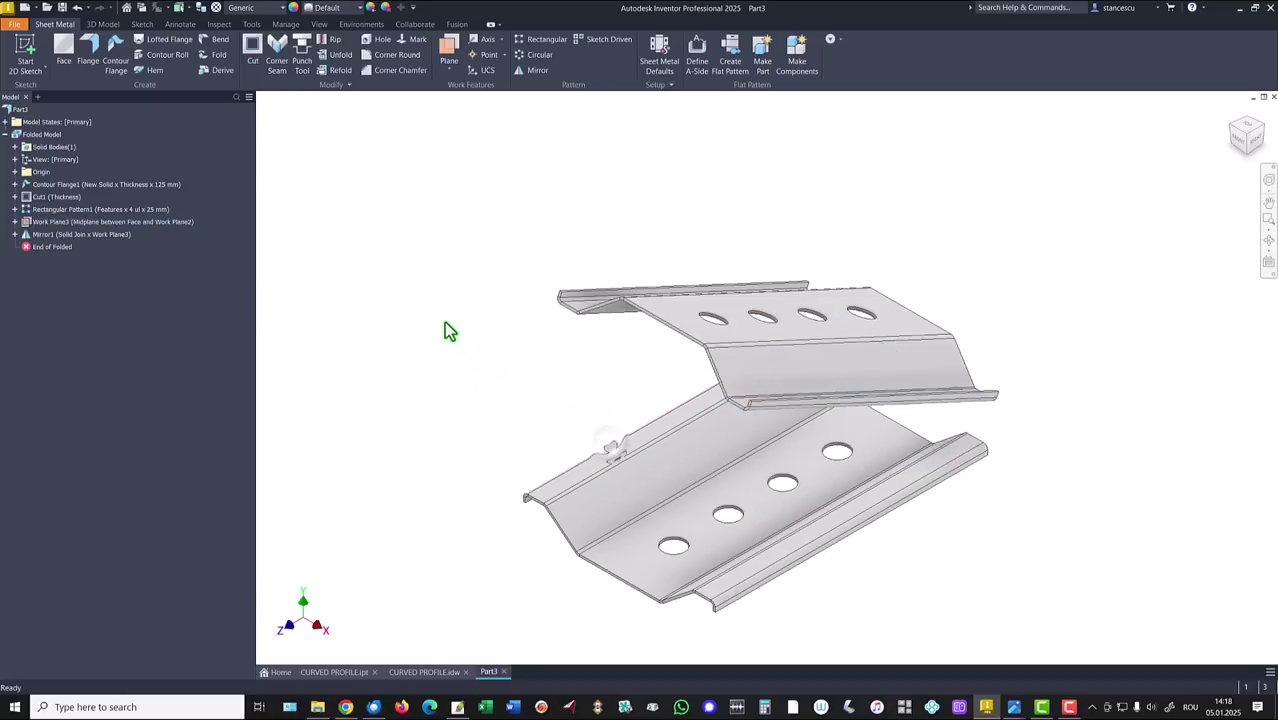
key(F6)
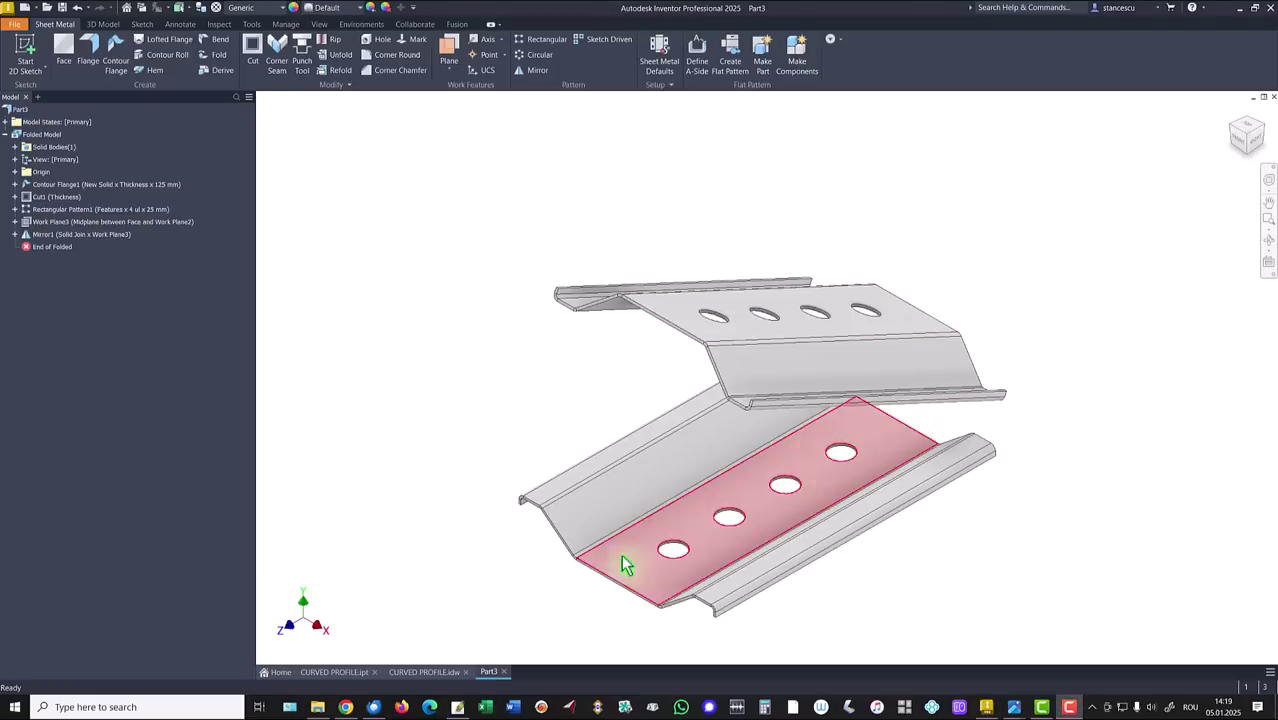
Check the connecting bend in the CURVED PROFILE drawing and finished part model, and return to Part3.
click(424, 673)
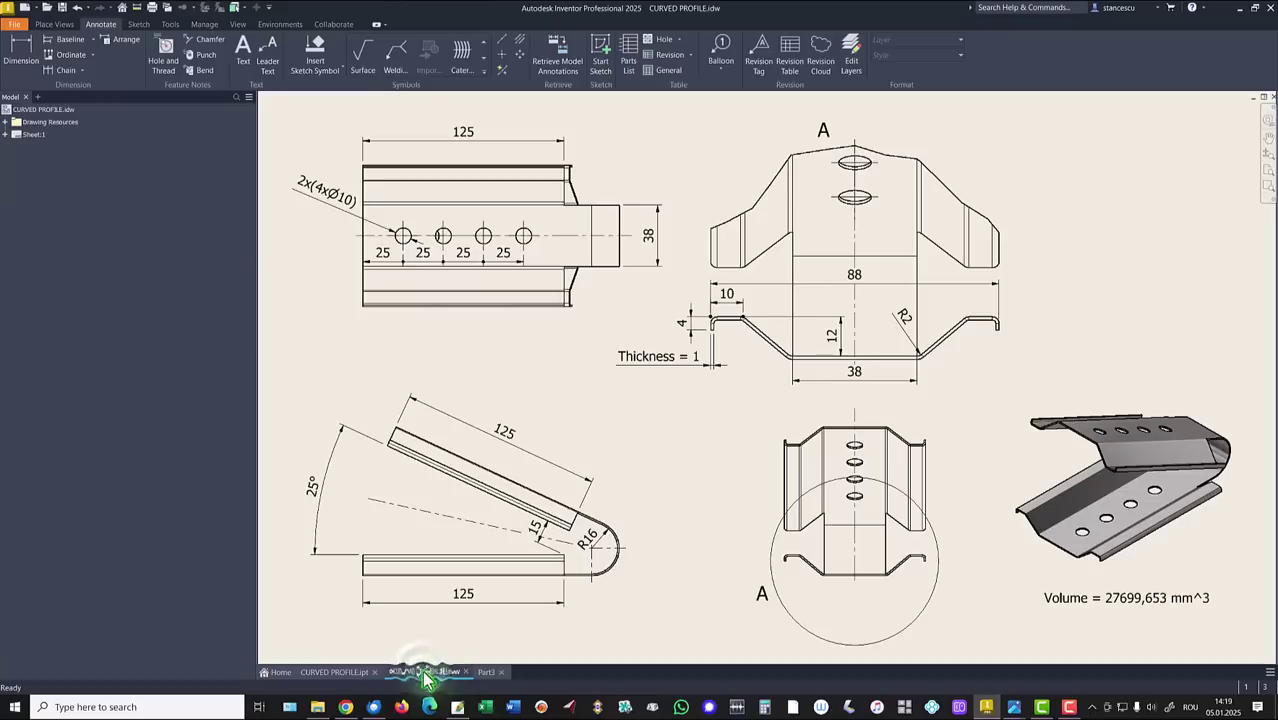
click(335, 672)
shift+middle_drag(970, 420, 972, 381)
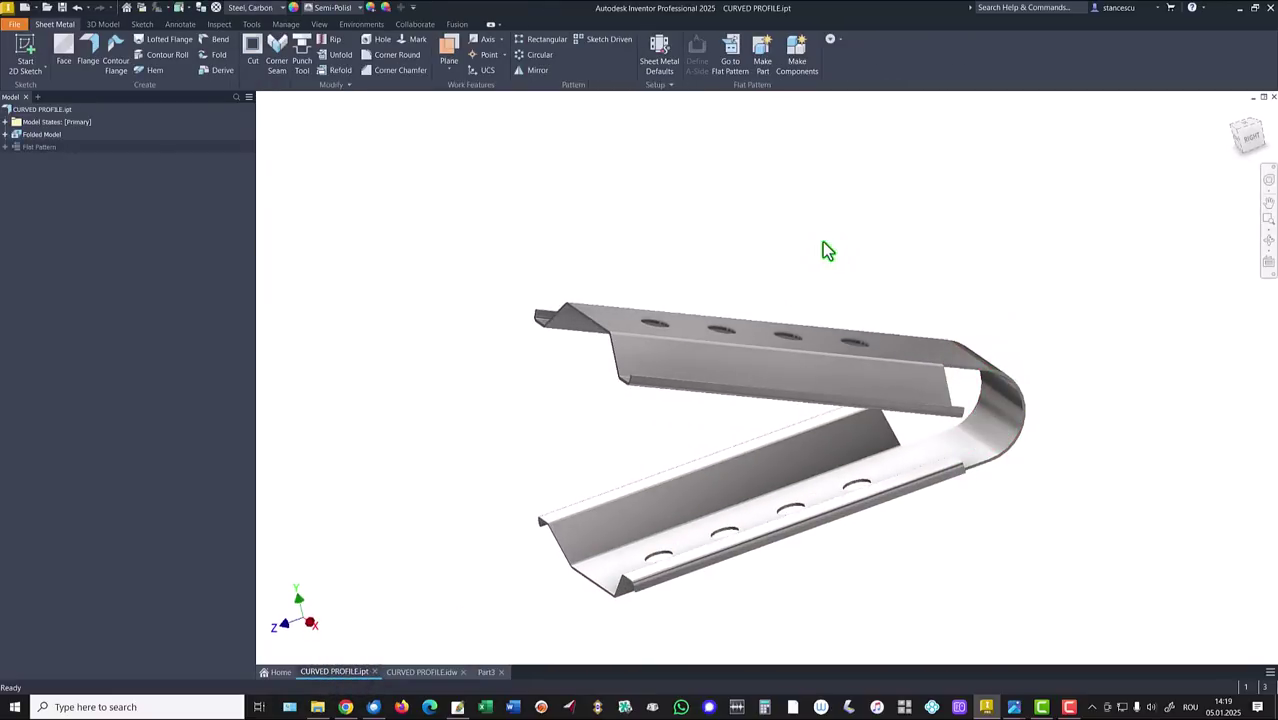
key(F6)
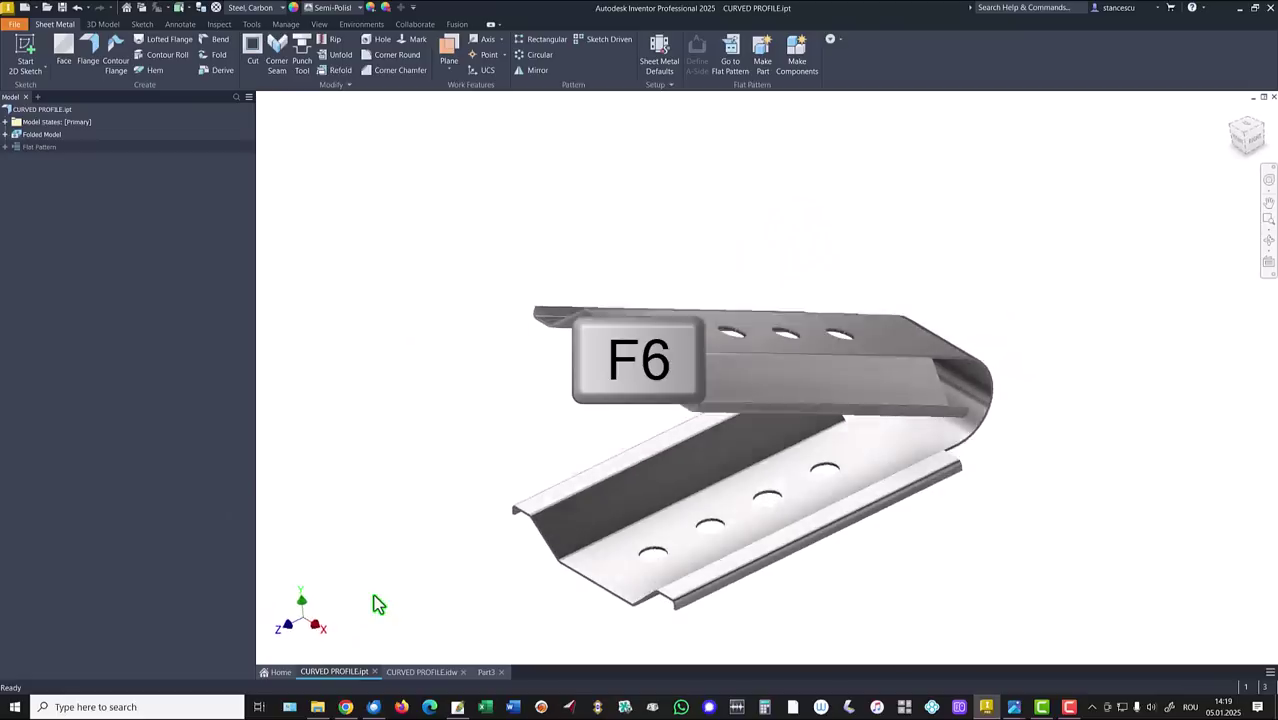
click(440, 677)
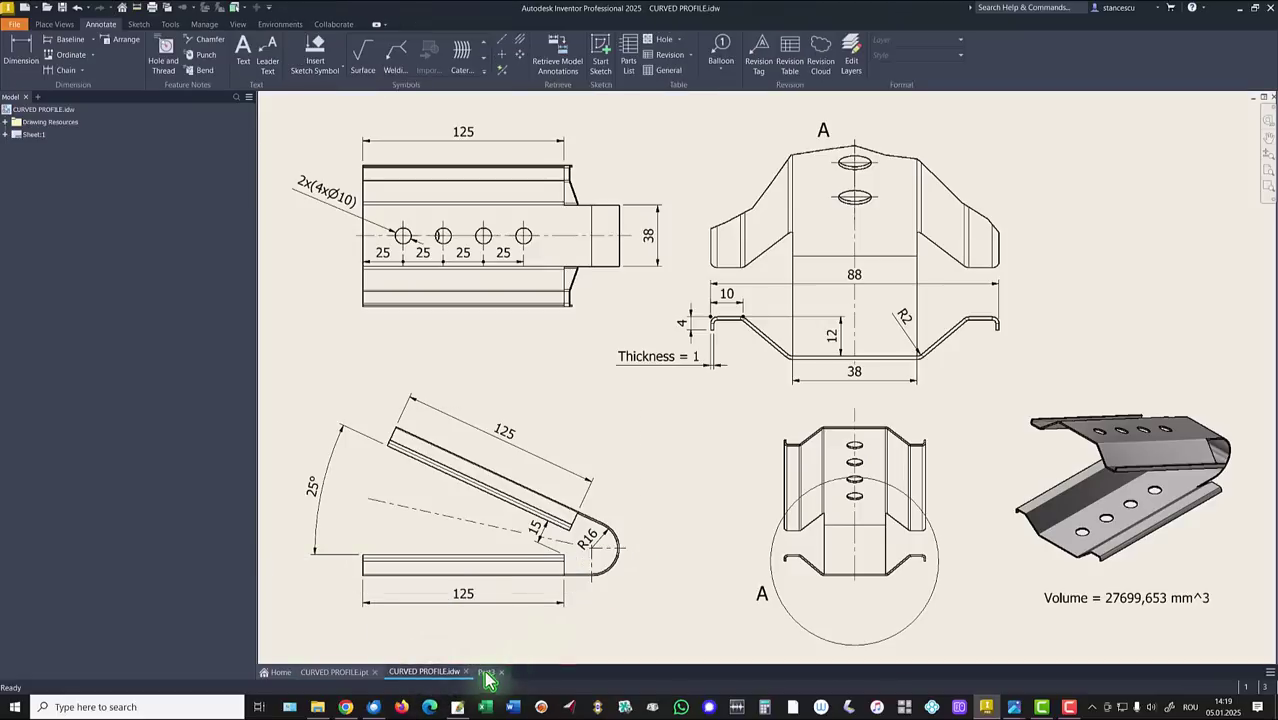
click(486, 673)
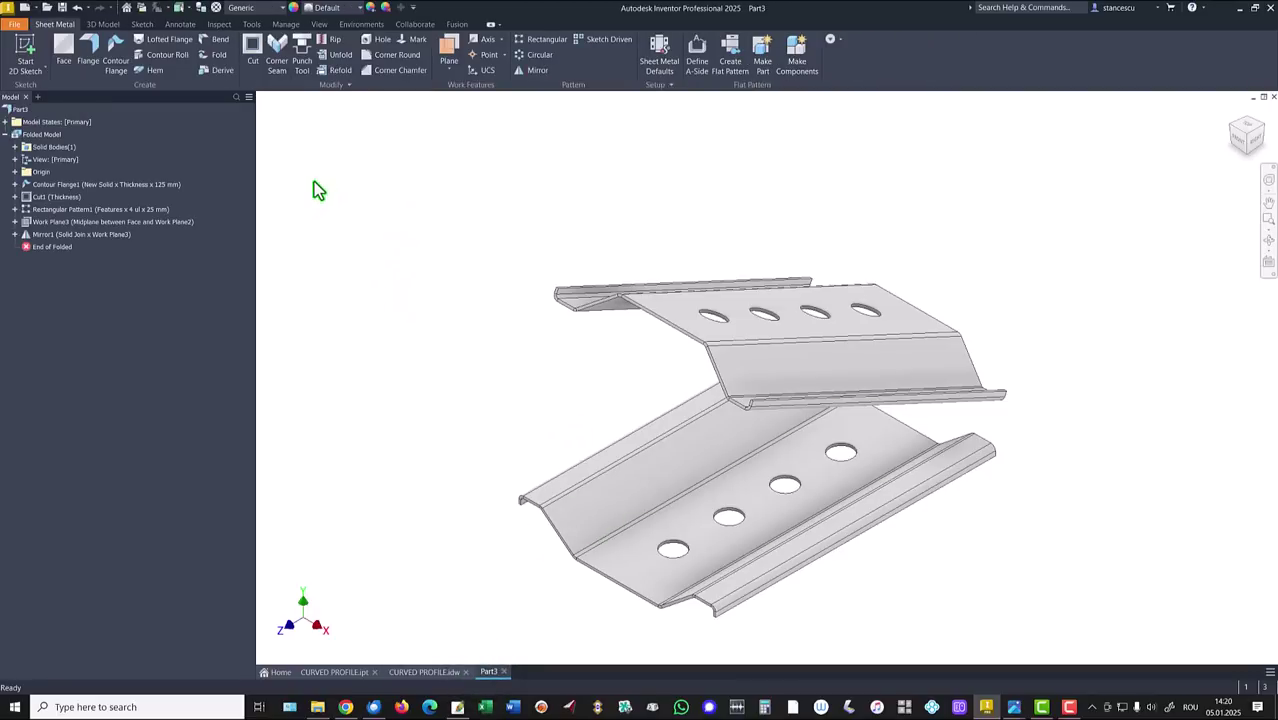
Join the two arms with a 16 mm radius Bend between the end edges of their central faces.
click(213, 42)
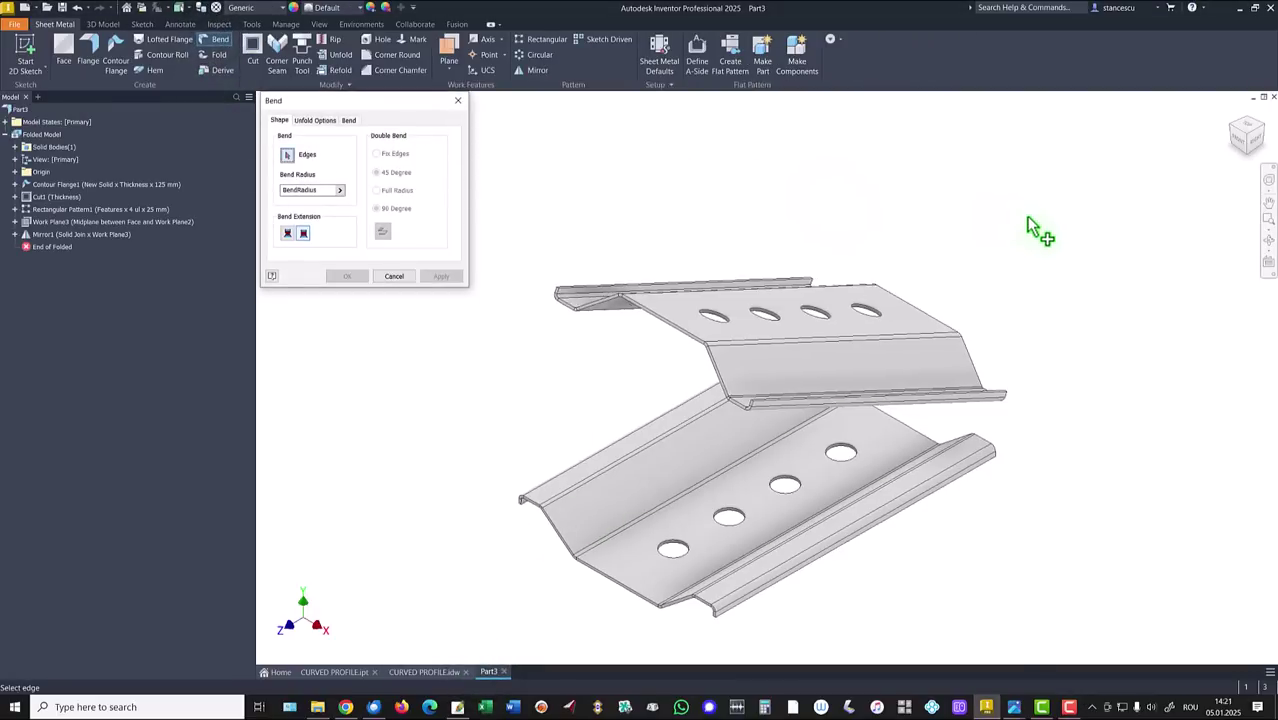
shift+middle_drag(1106, 313, 1056, 566)
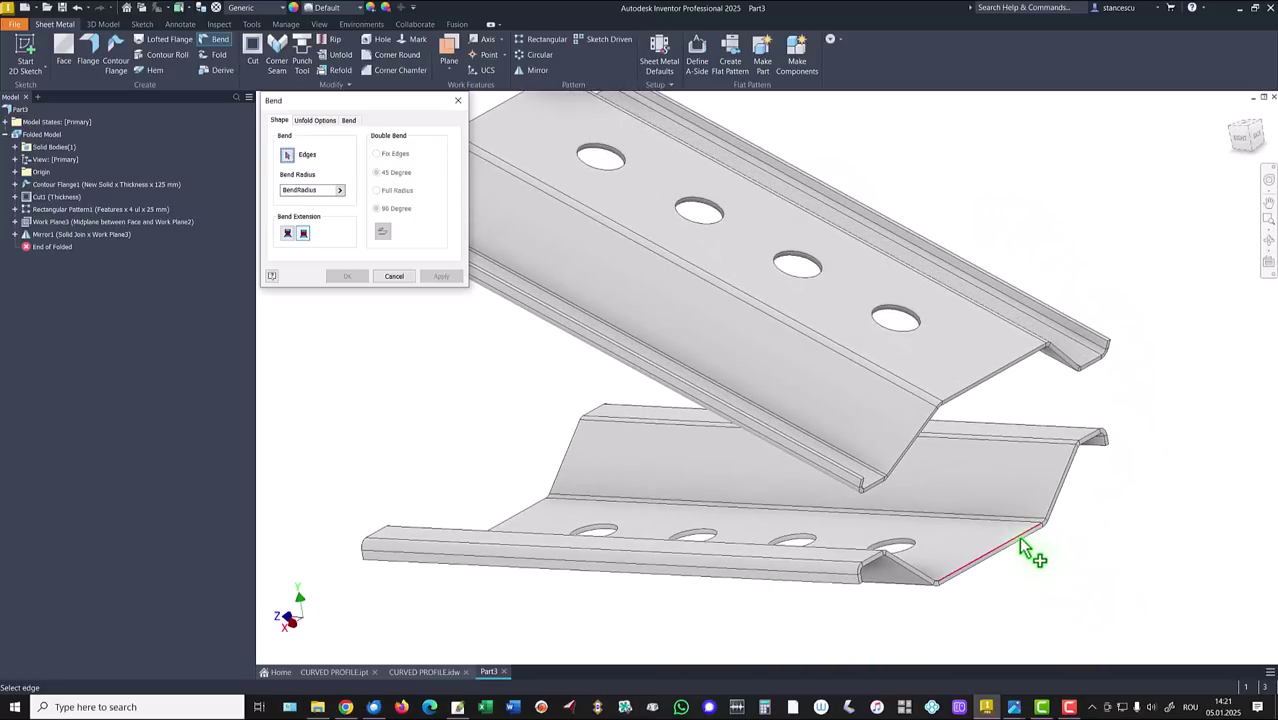
click(1017, 545)
shift+middle_drag(1018, 491, 997, 367)
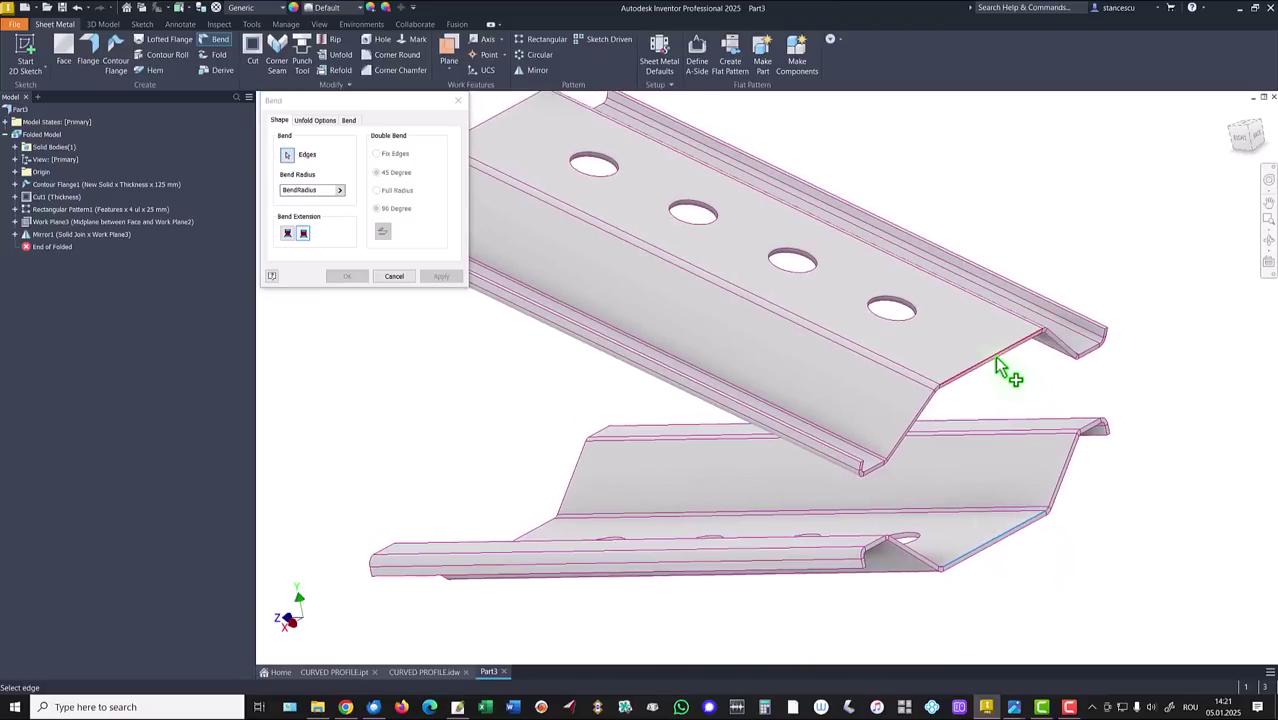
click(998, 362)
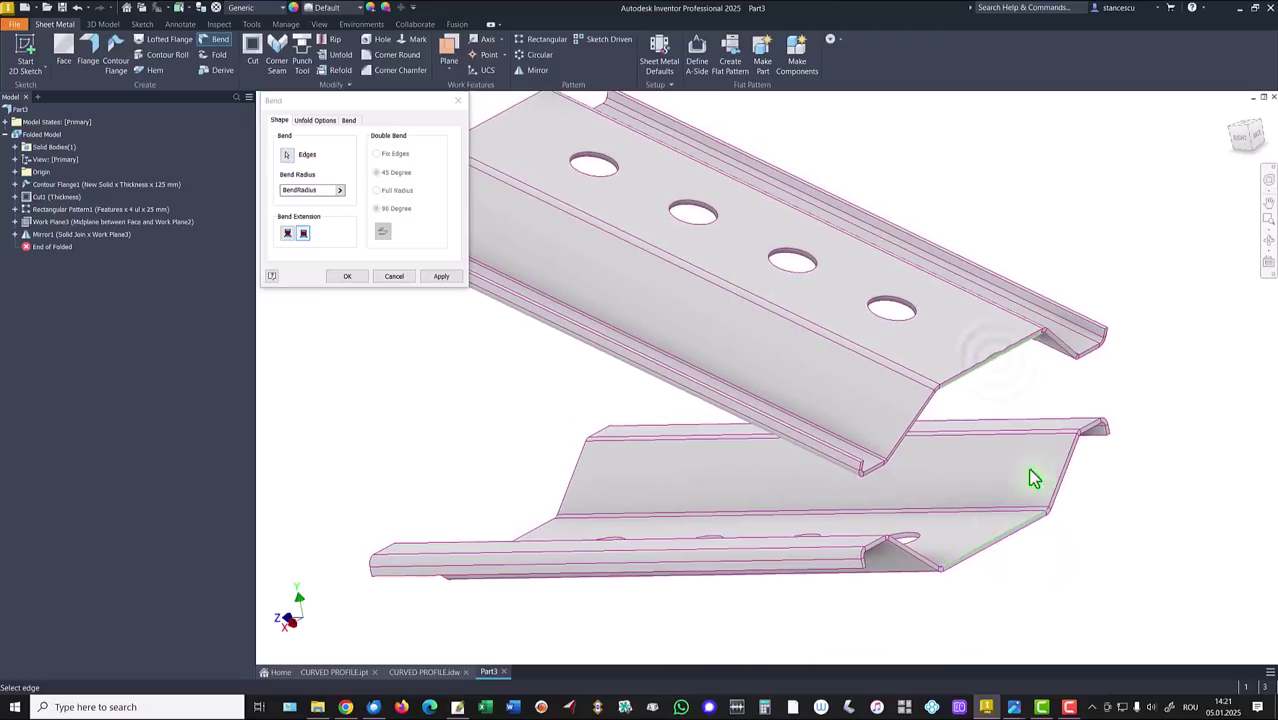
click(323, 190)
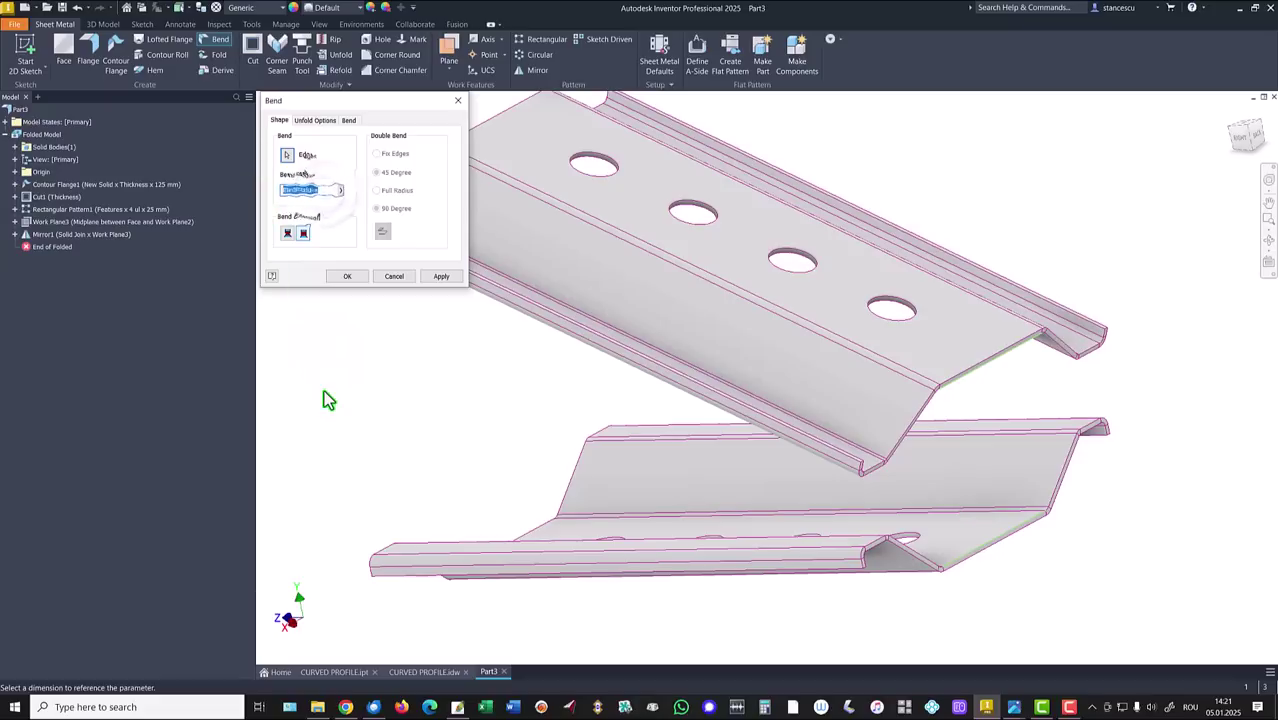
text(16)
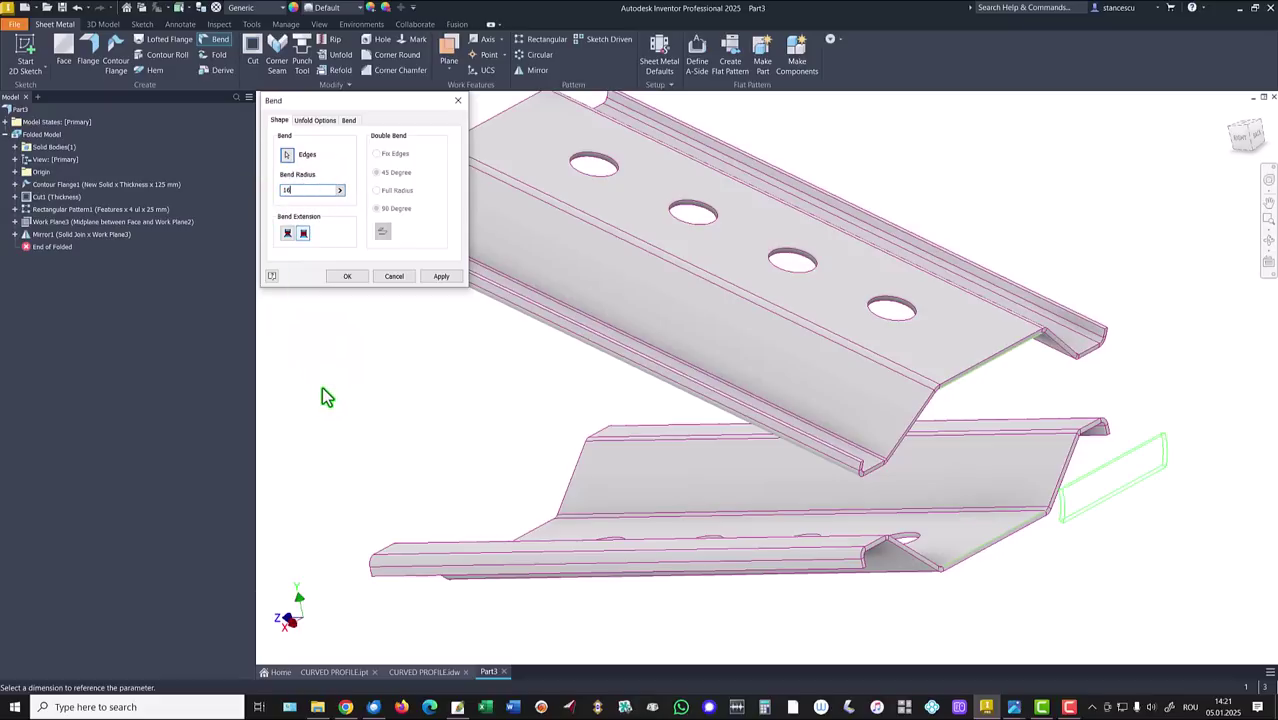
click(348, 278)
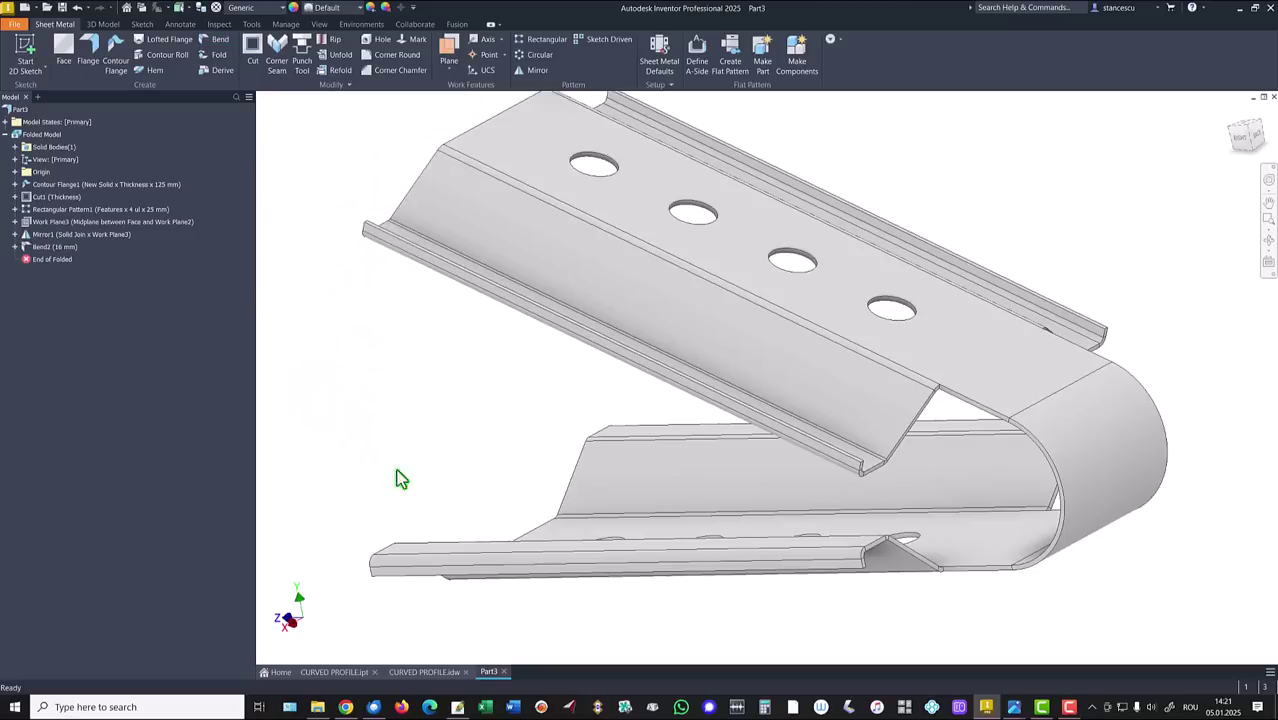
key(F6)
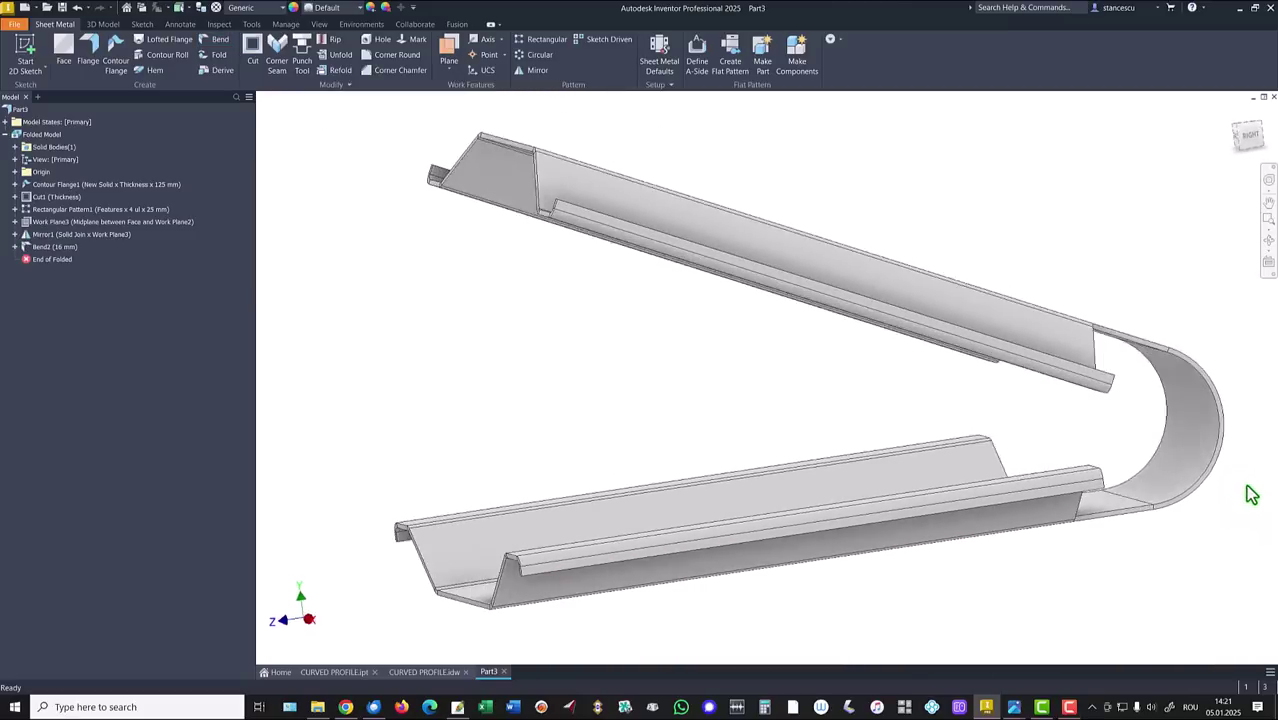
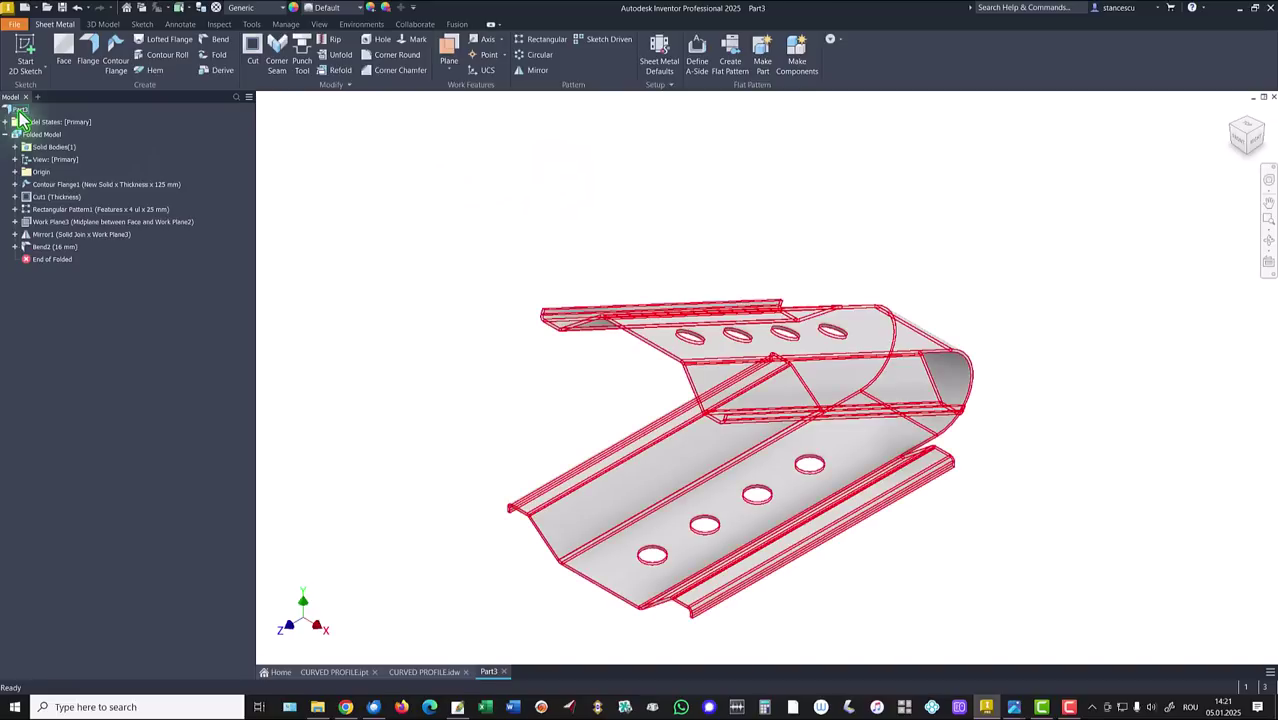
Update the physical properties in Part3's iProperties and copy the volume value.
right_click(20, 109)
click(57, 294)
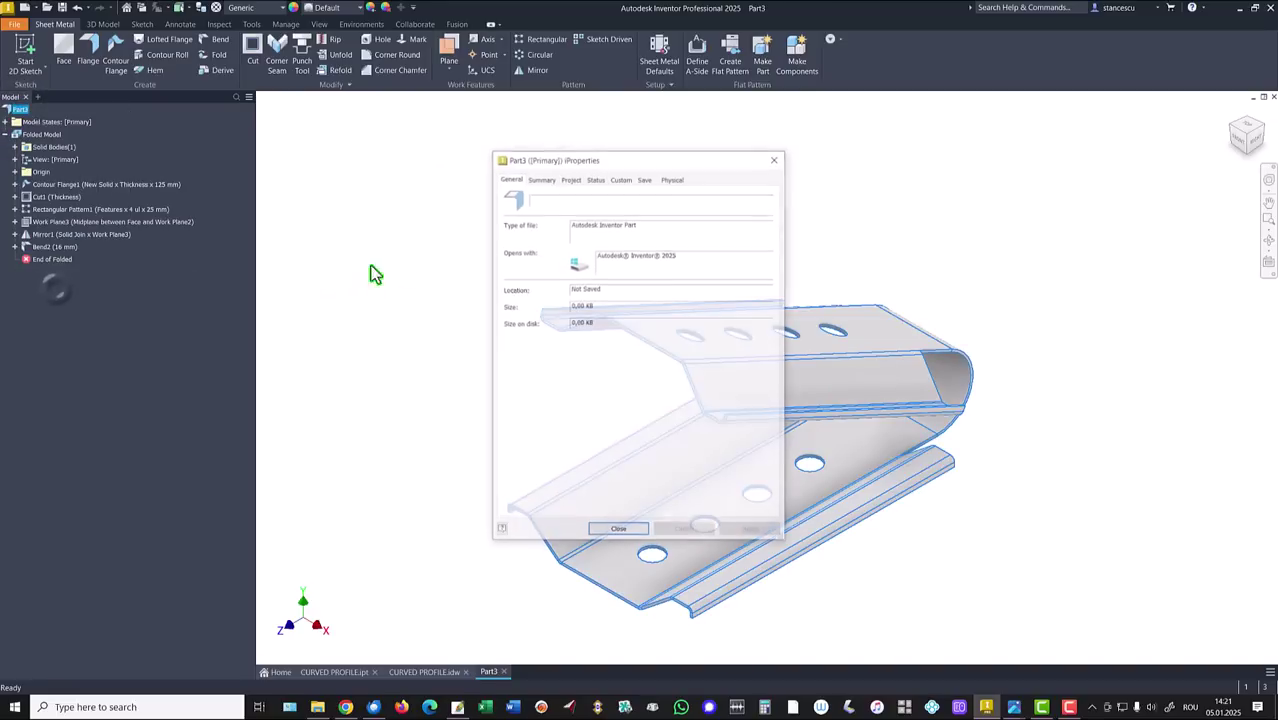
click(678, 176)
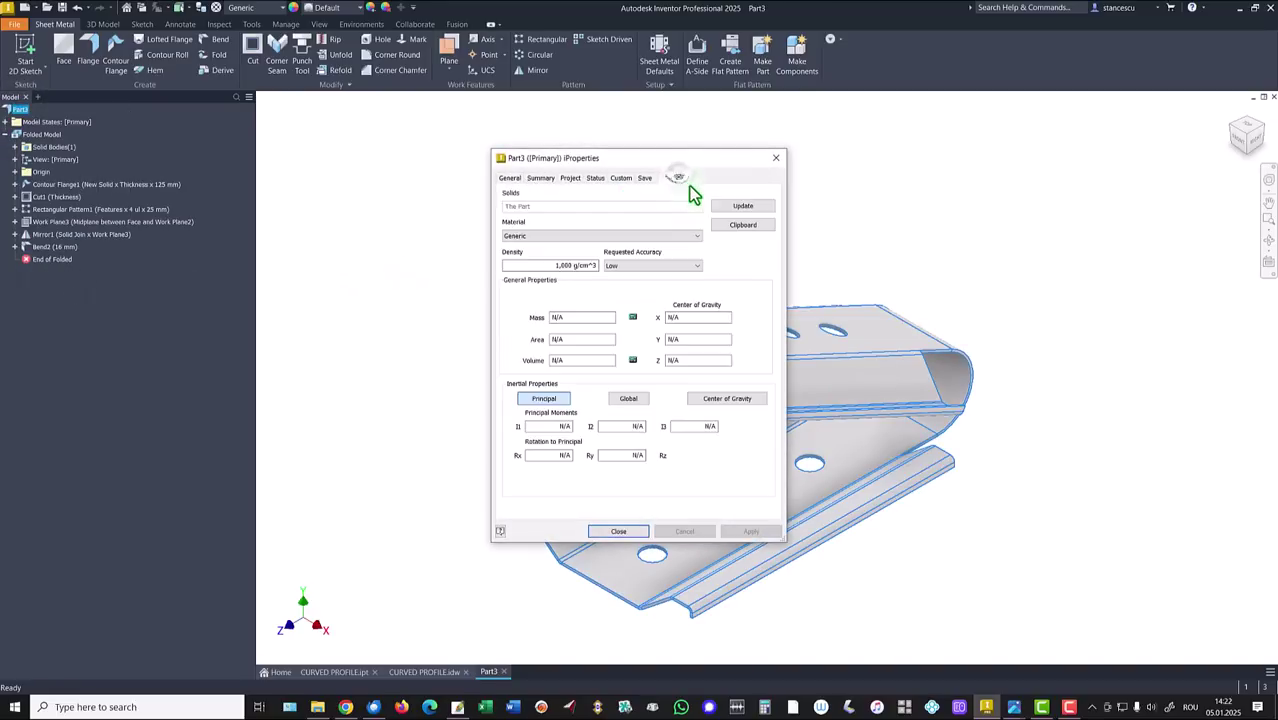
click(742, 207)
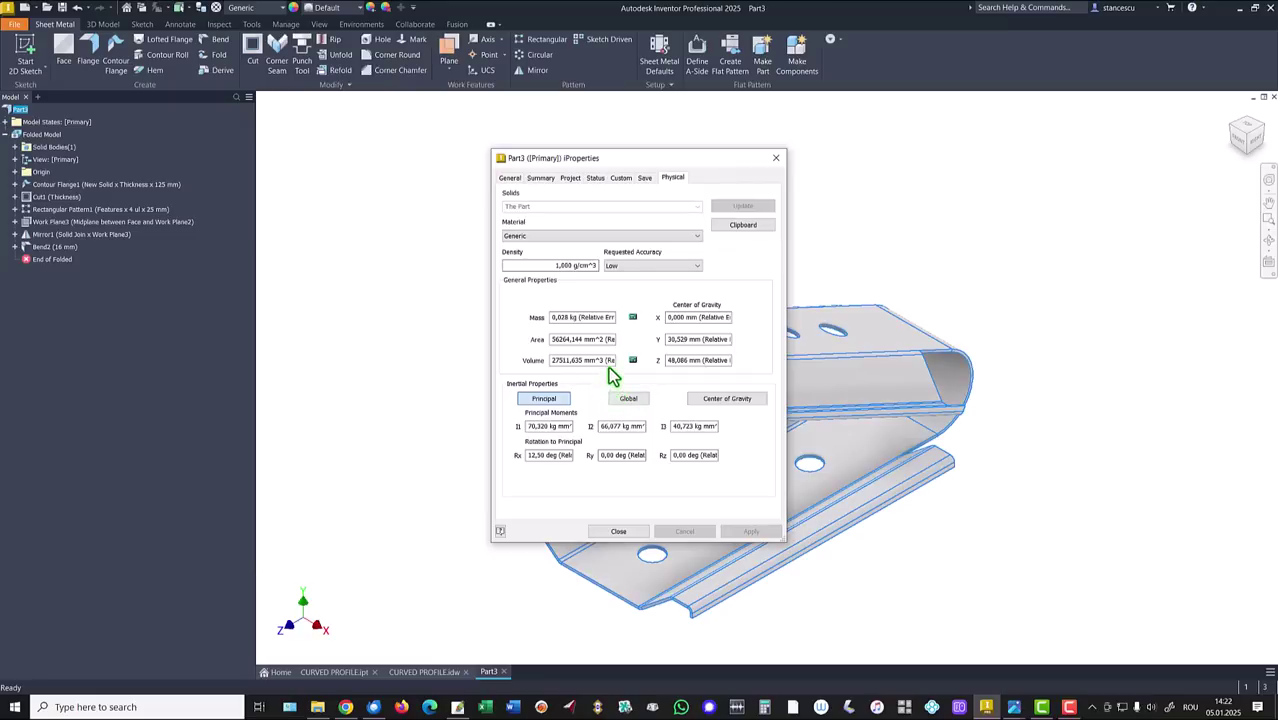
drag(603, 365, 414, 386)
key(ctrl+c)
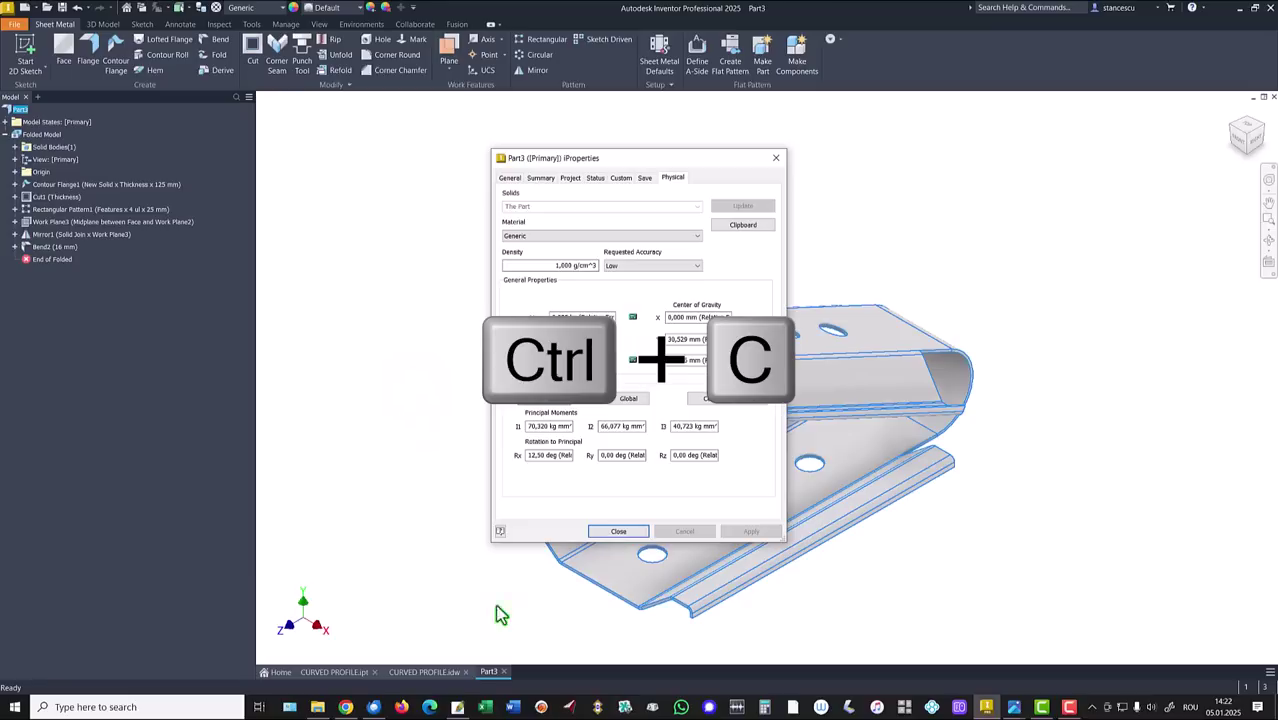
click(620, 531)
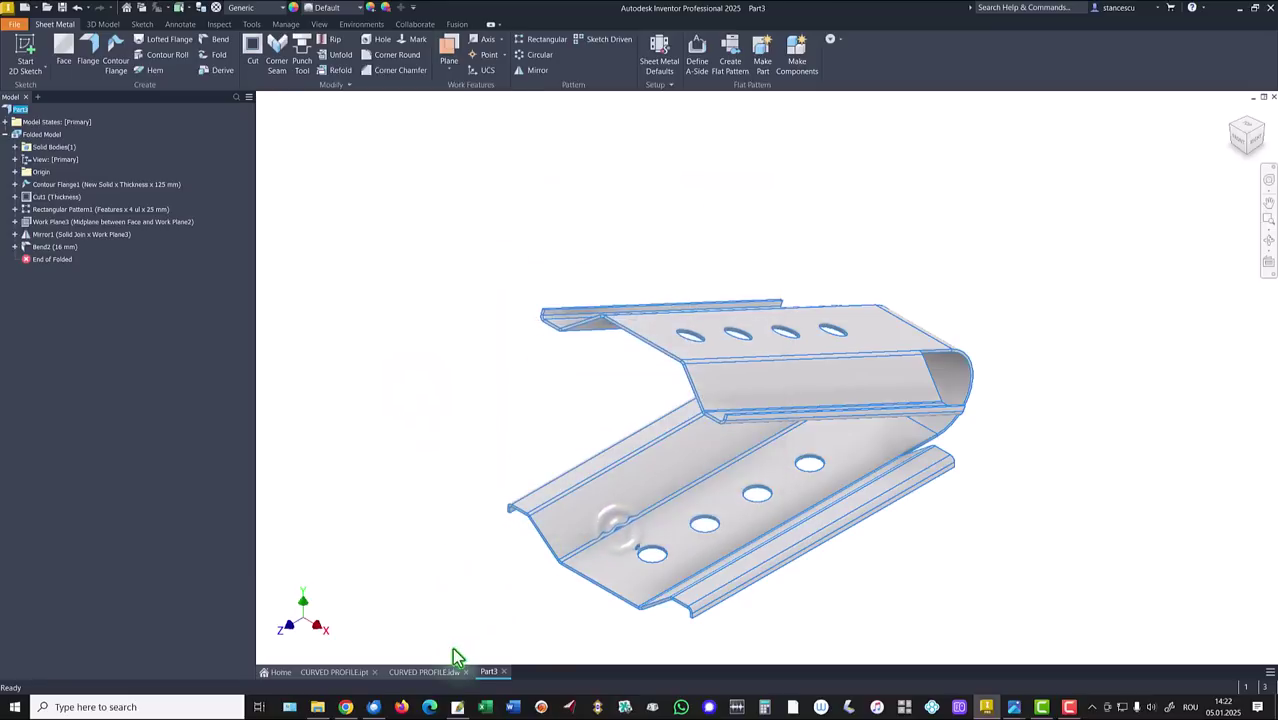
Replace the value in the CURVED PROFILE drawing's volume note with the copied 27511,635 mm^3.
click(432, 672)
click(1159, 598)
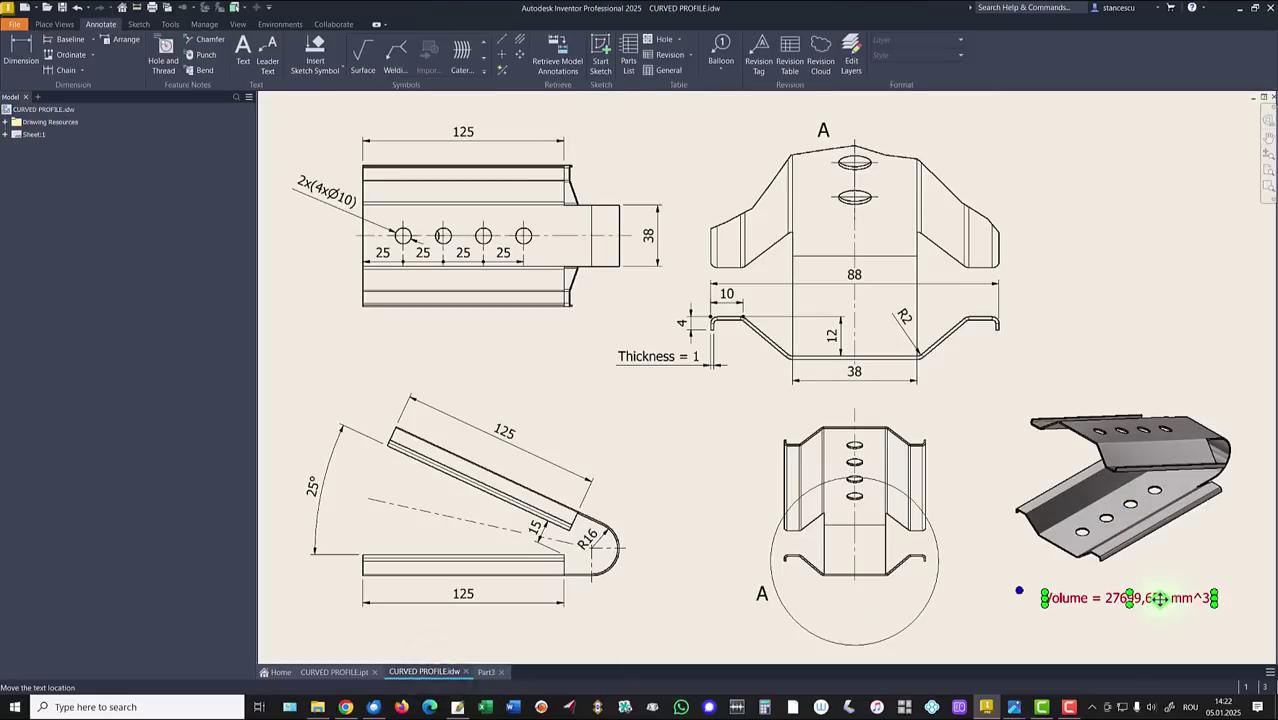
double_click(1159, 598)
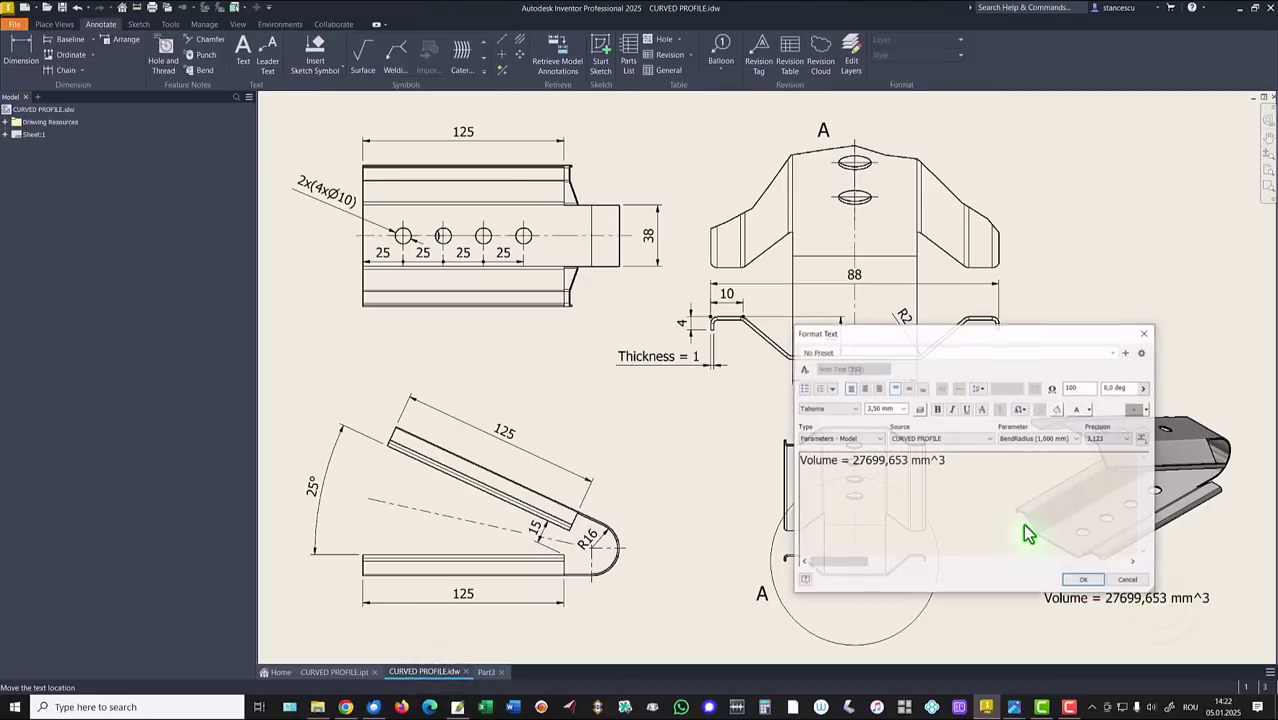
click(955, 461)
key(Return)
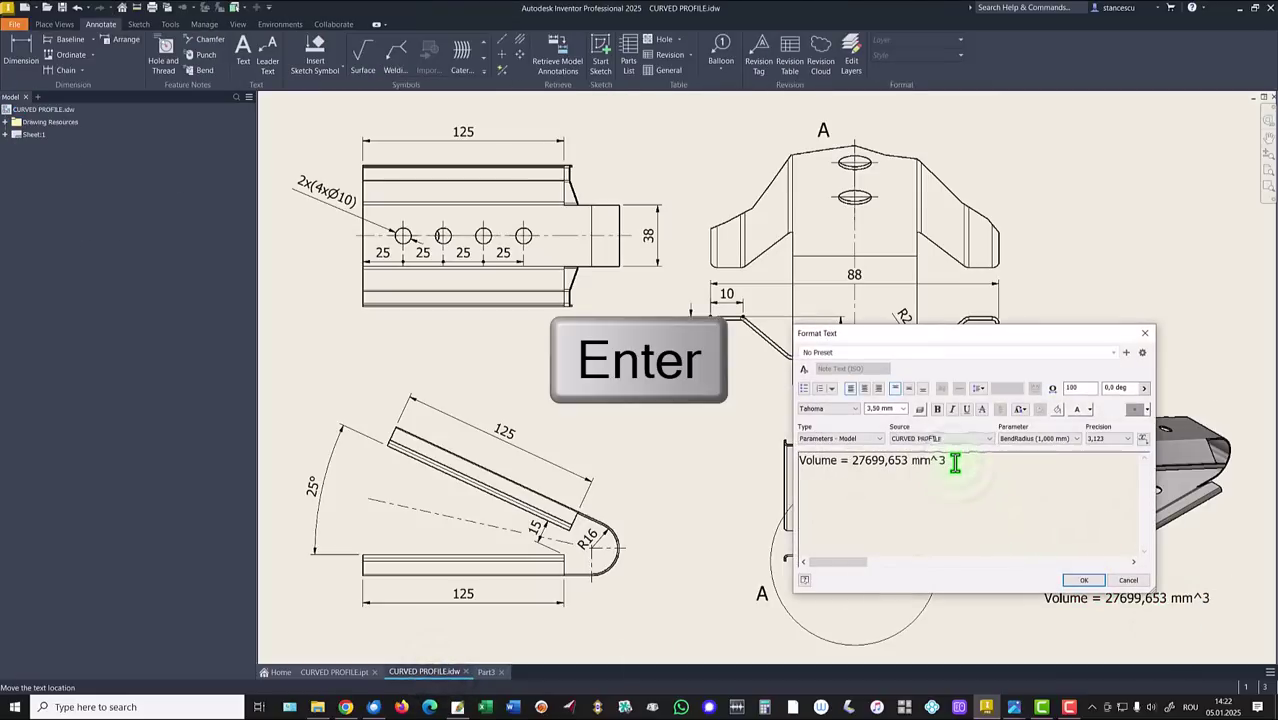
key(ctrl+v)
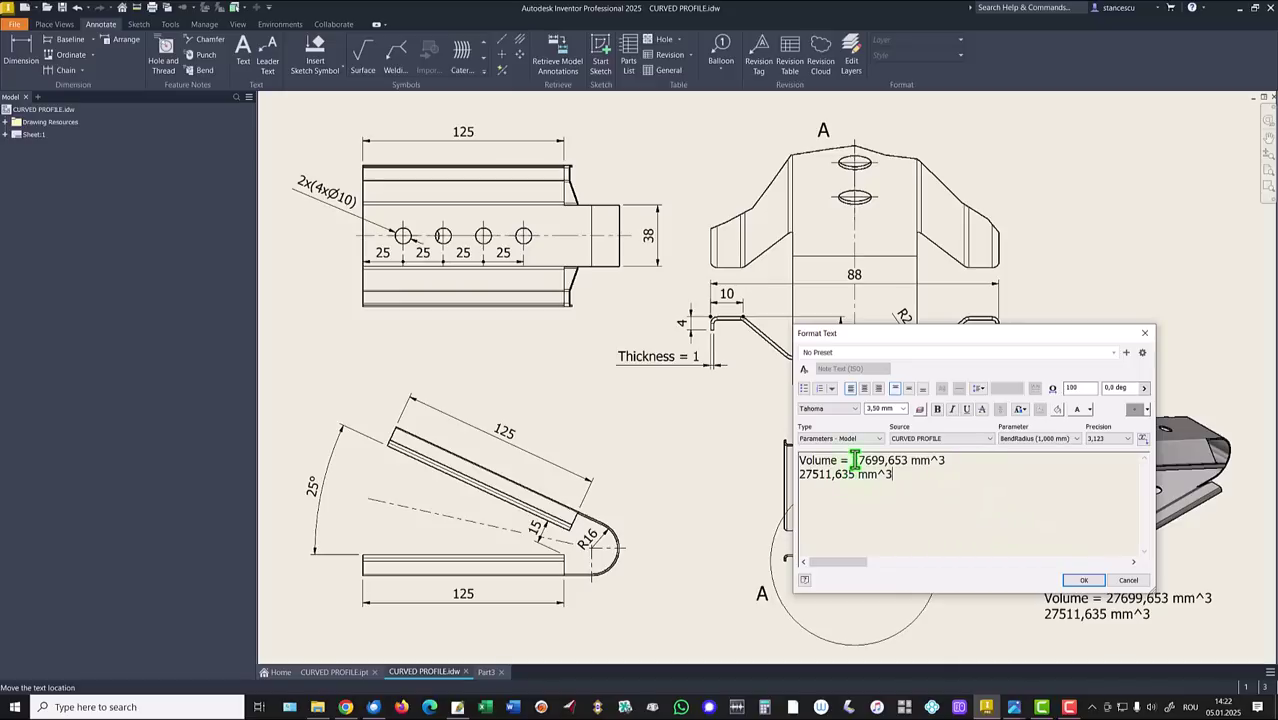
drag(853, 460, 1033, 461)
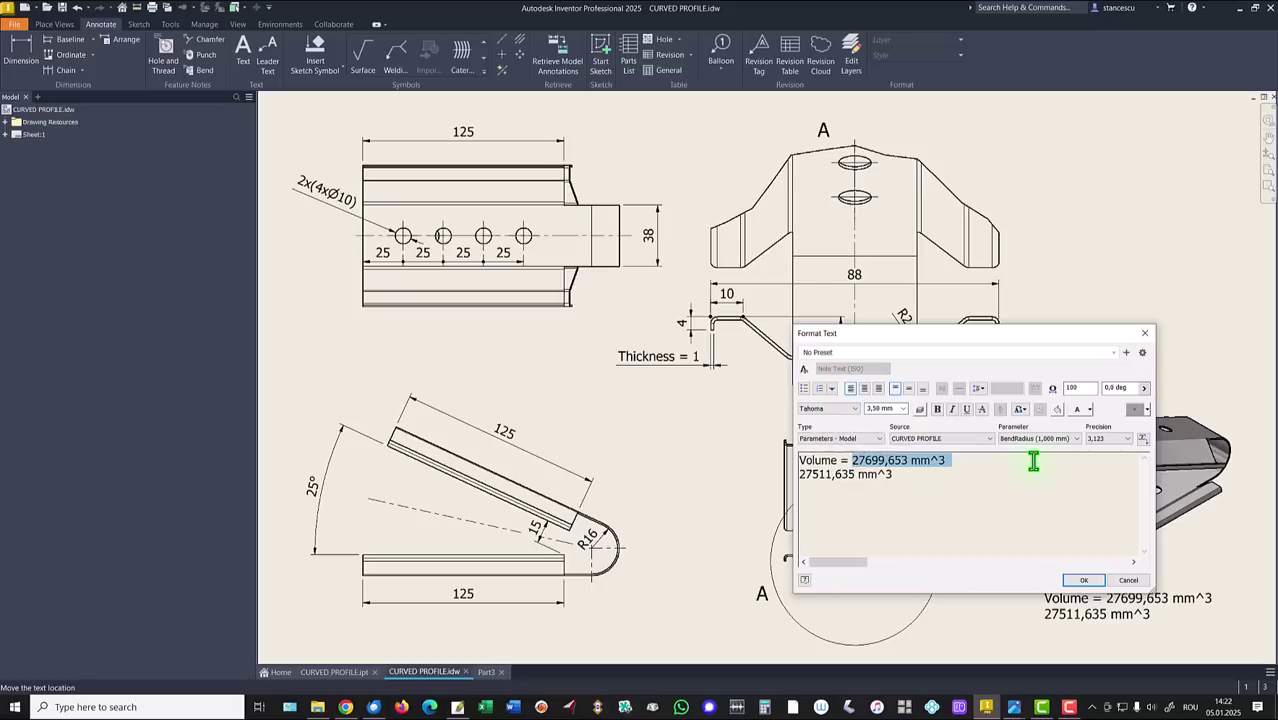
key(Delete)
key(Delete)
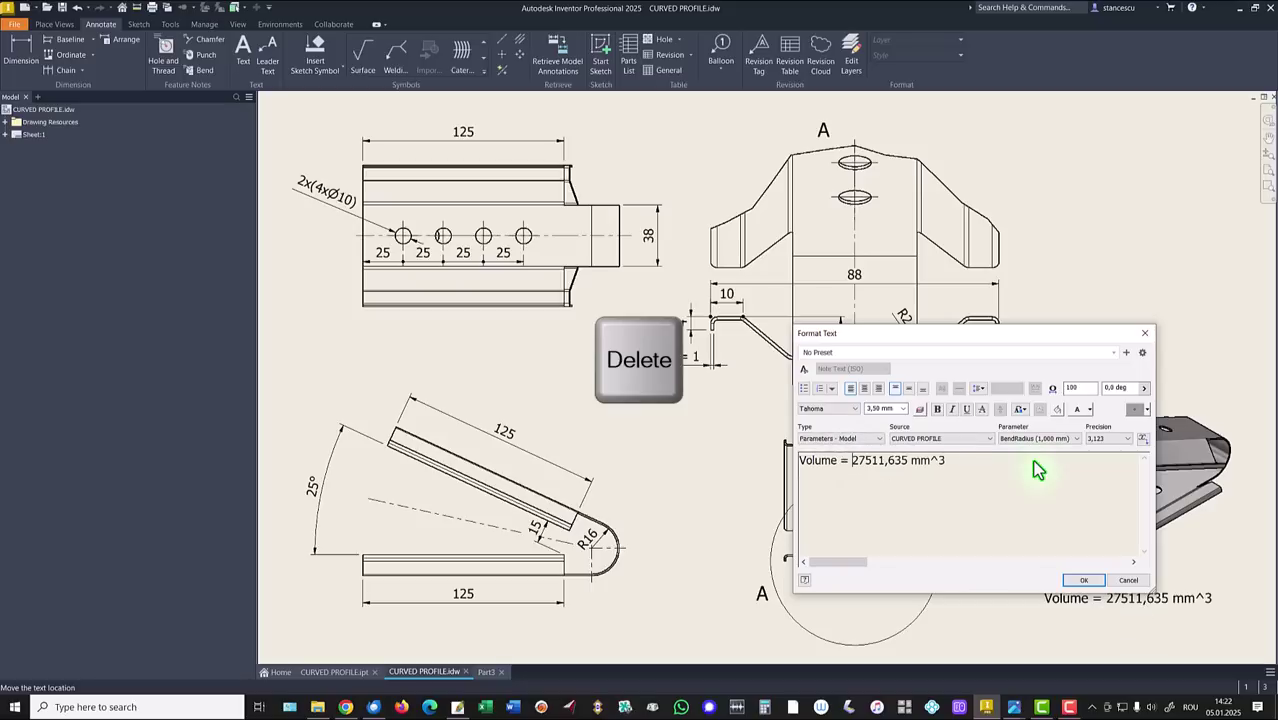
click(1084, 581)
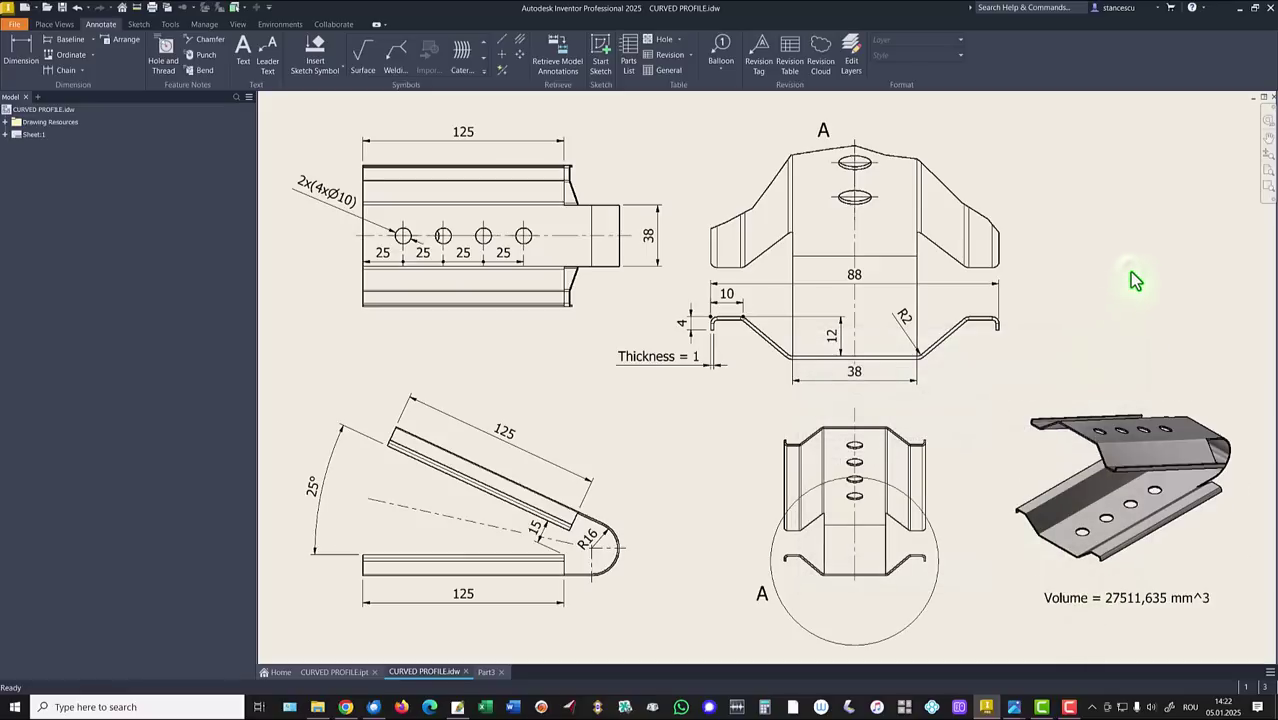
key(Escape)
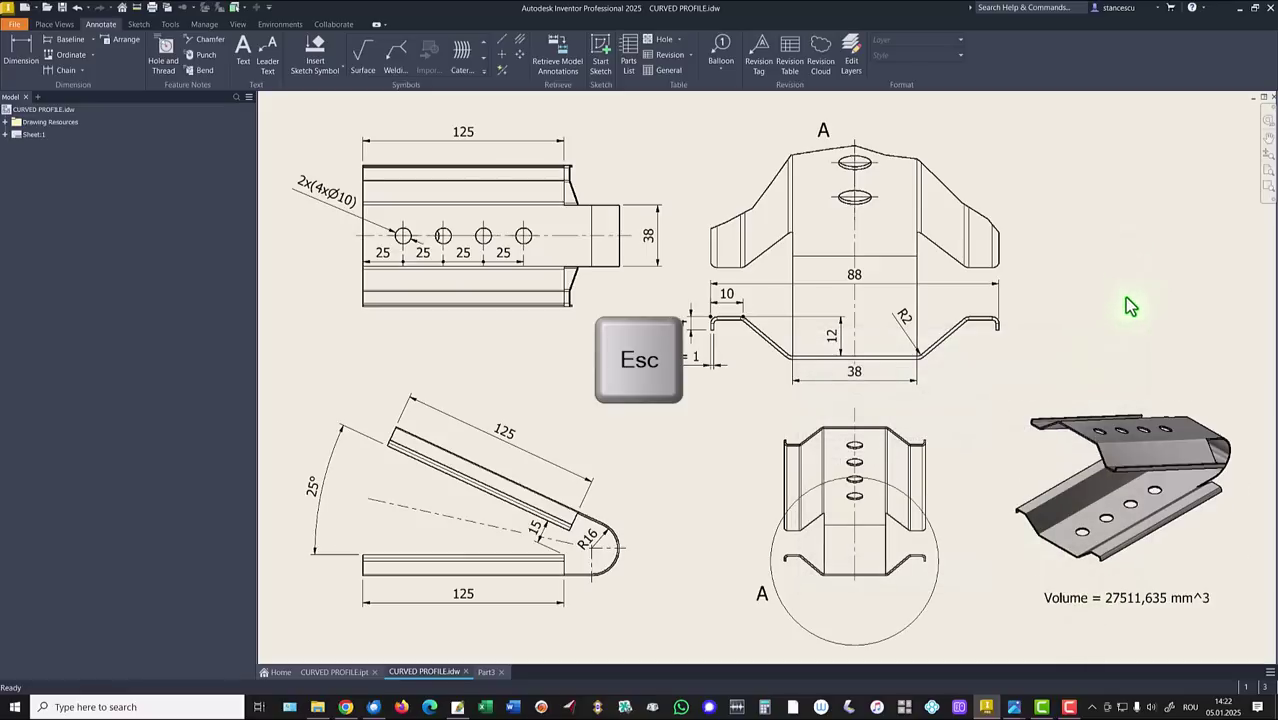
Switch back to Part3 and assign the Steel, Carbon material to the sheet metal part.
click(486, 672)
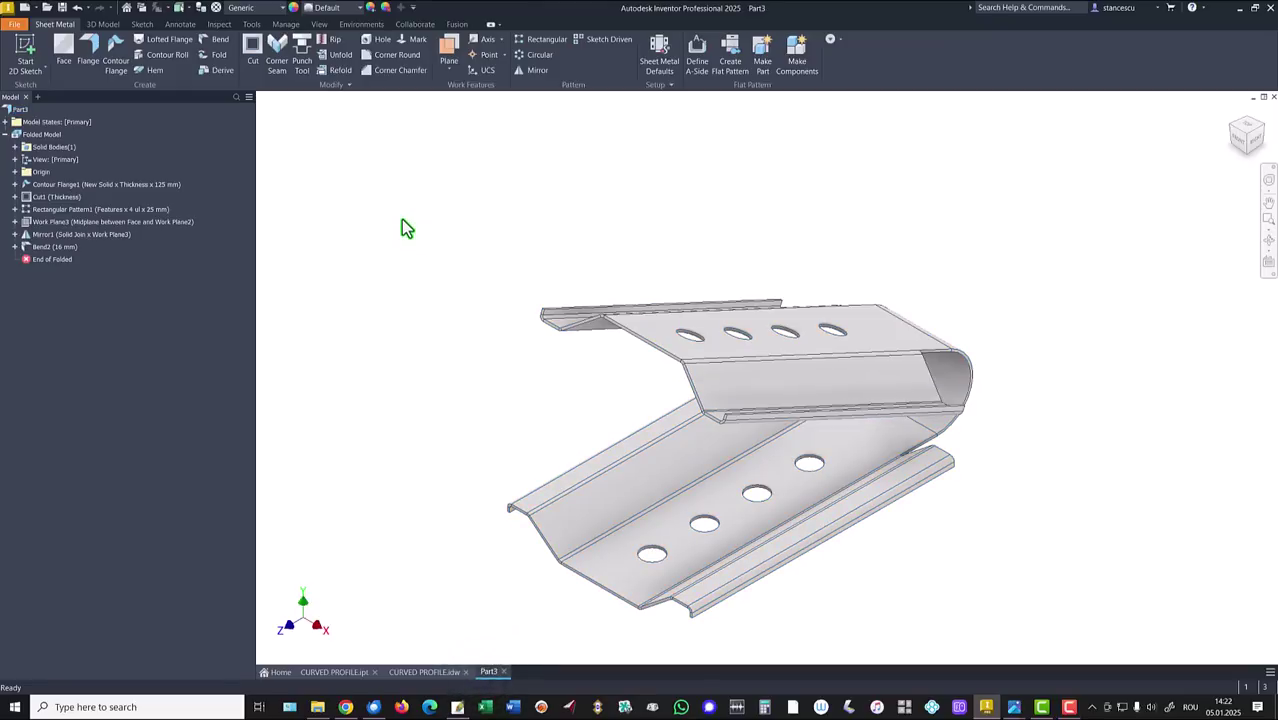
click(257, 8)
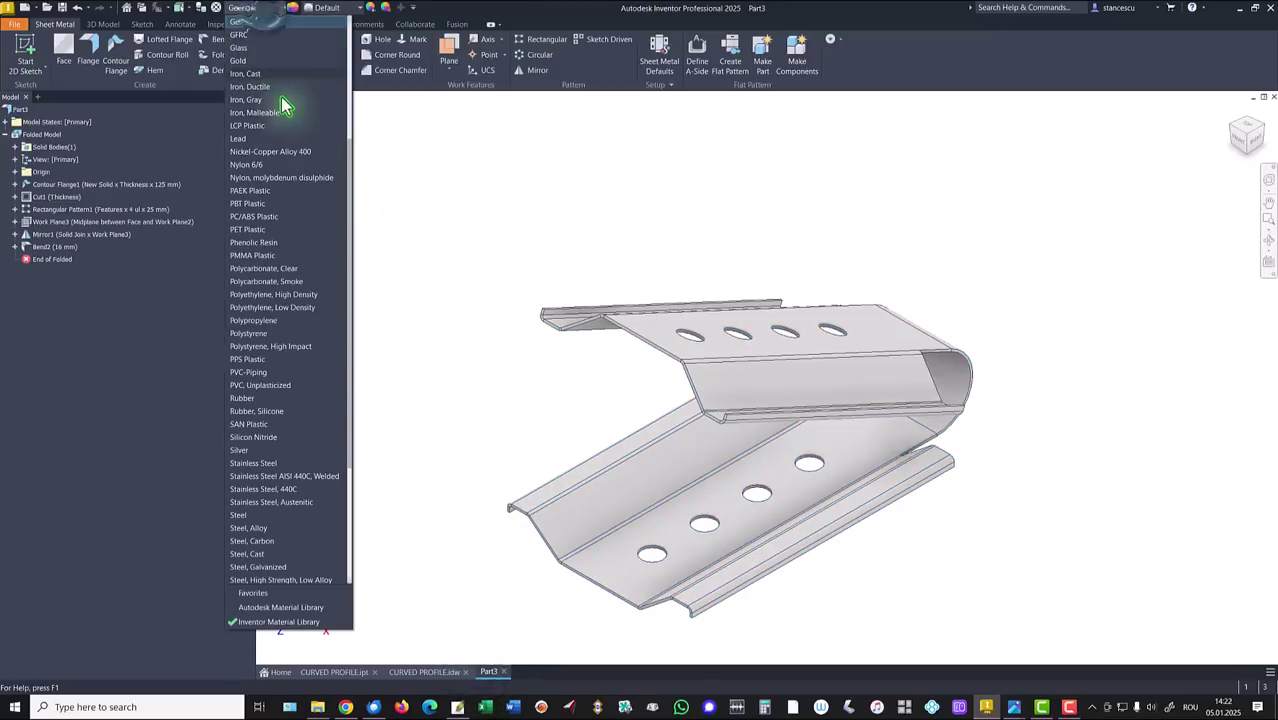
scroll(262, 335, down, 2)
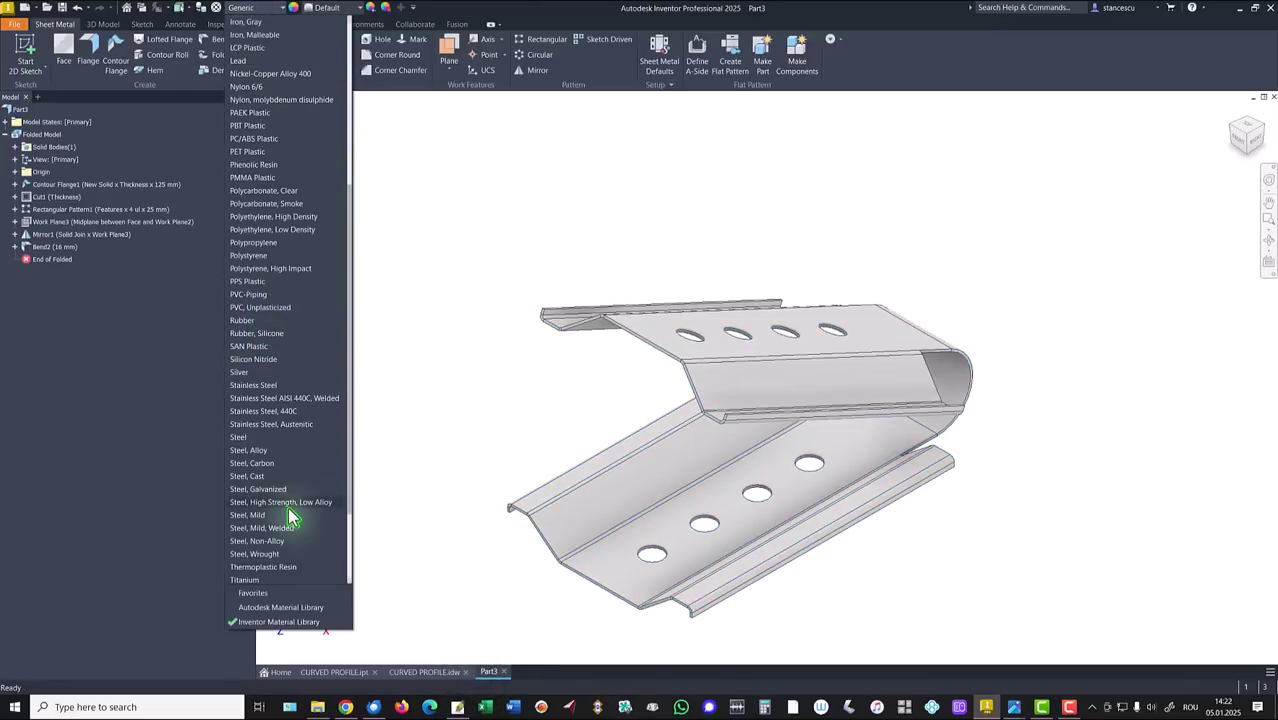
click(262, 463)
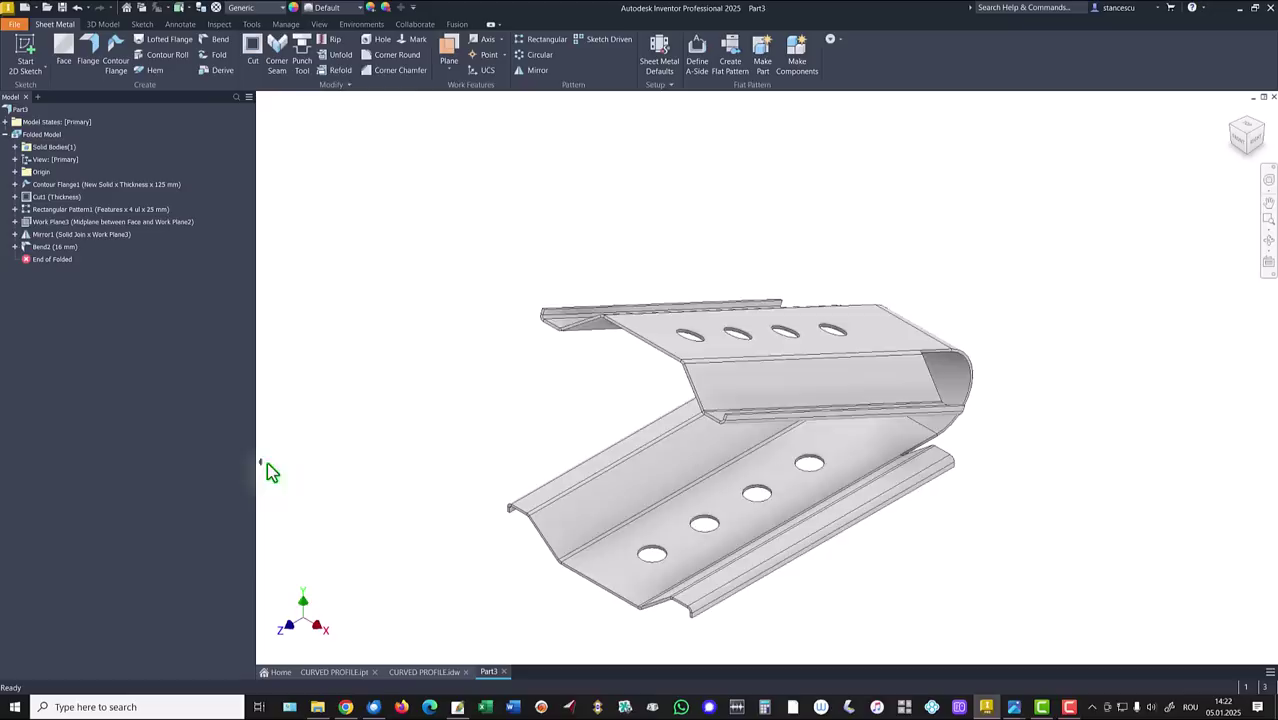
Display the part in the Shaded visual style without edges and set the lighting style to Default Lights.
click(320, 26)
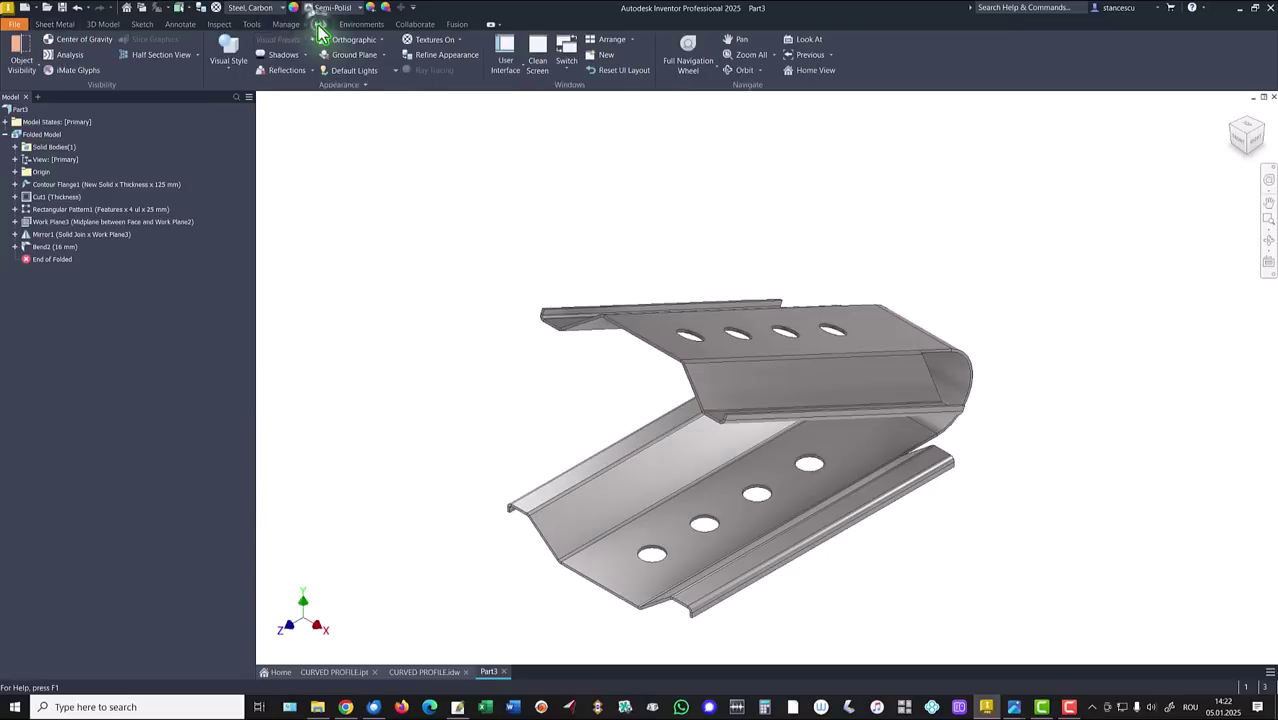
click(232, 58)
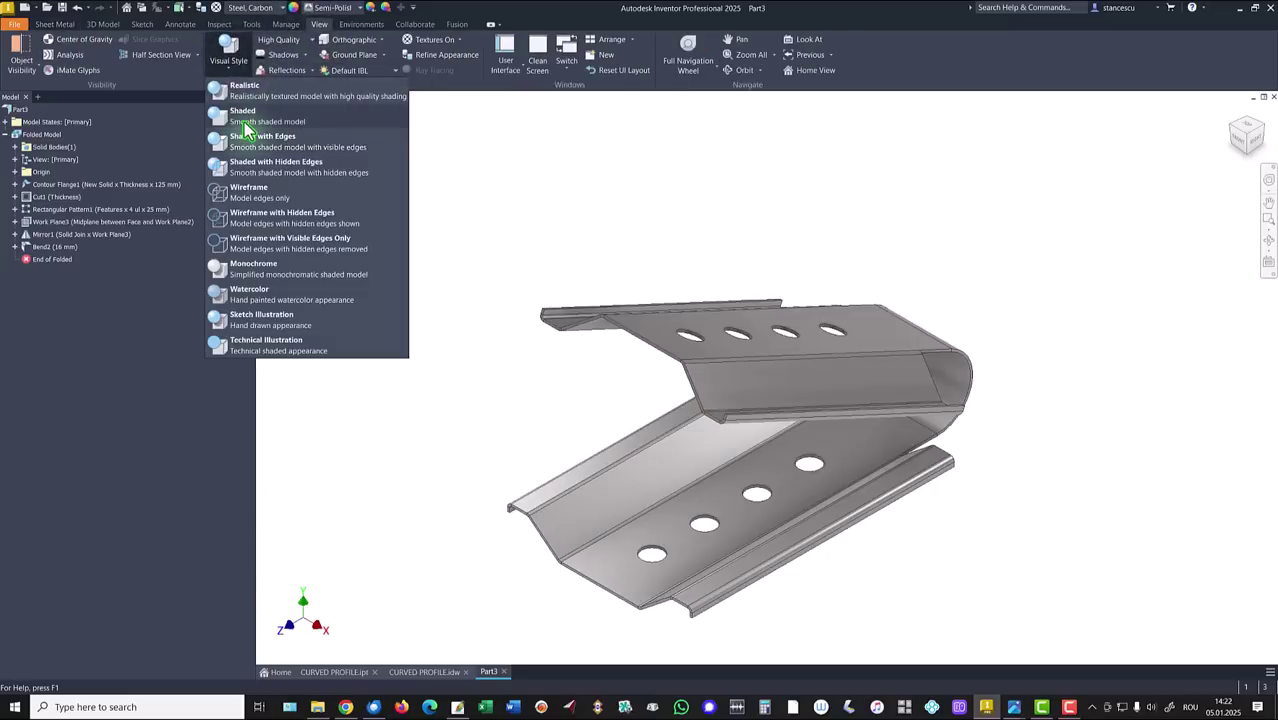
click(244, 118)
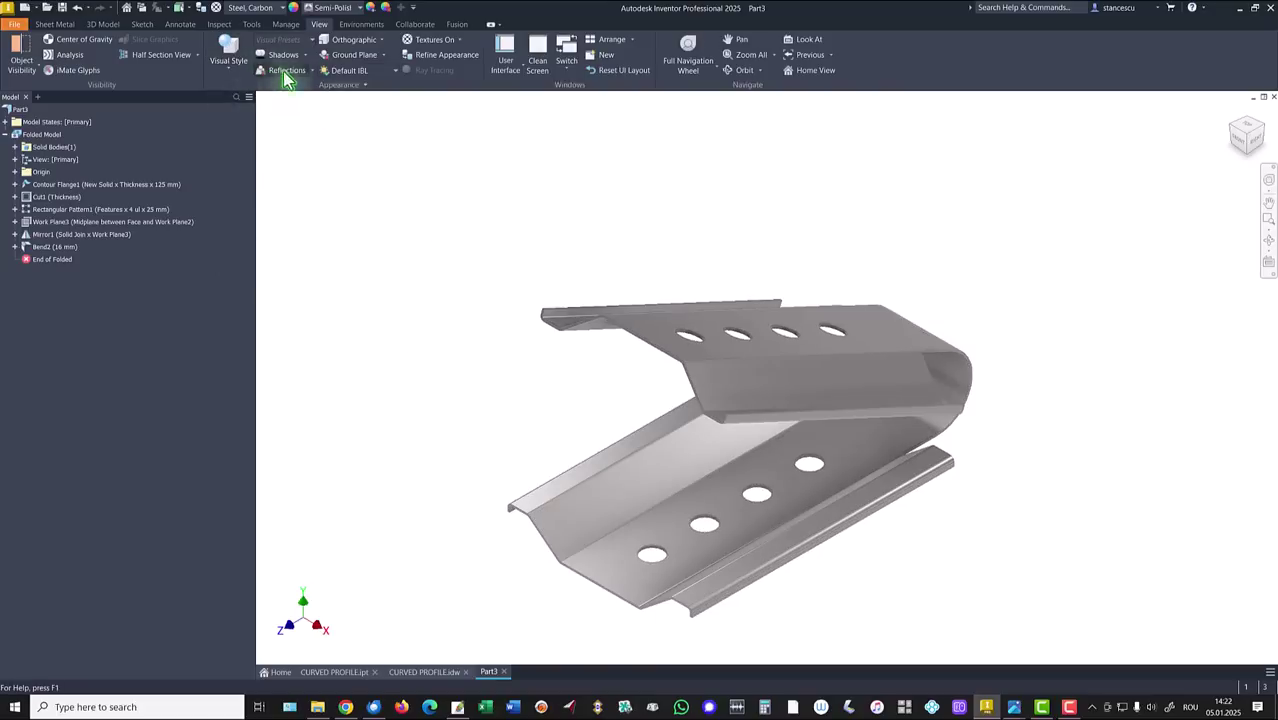
click(367, 74)
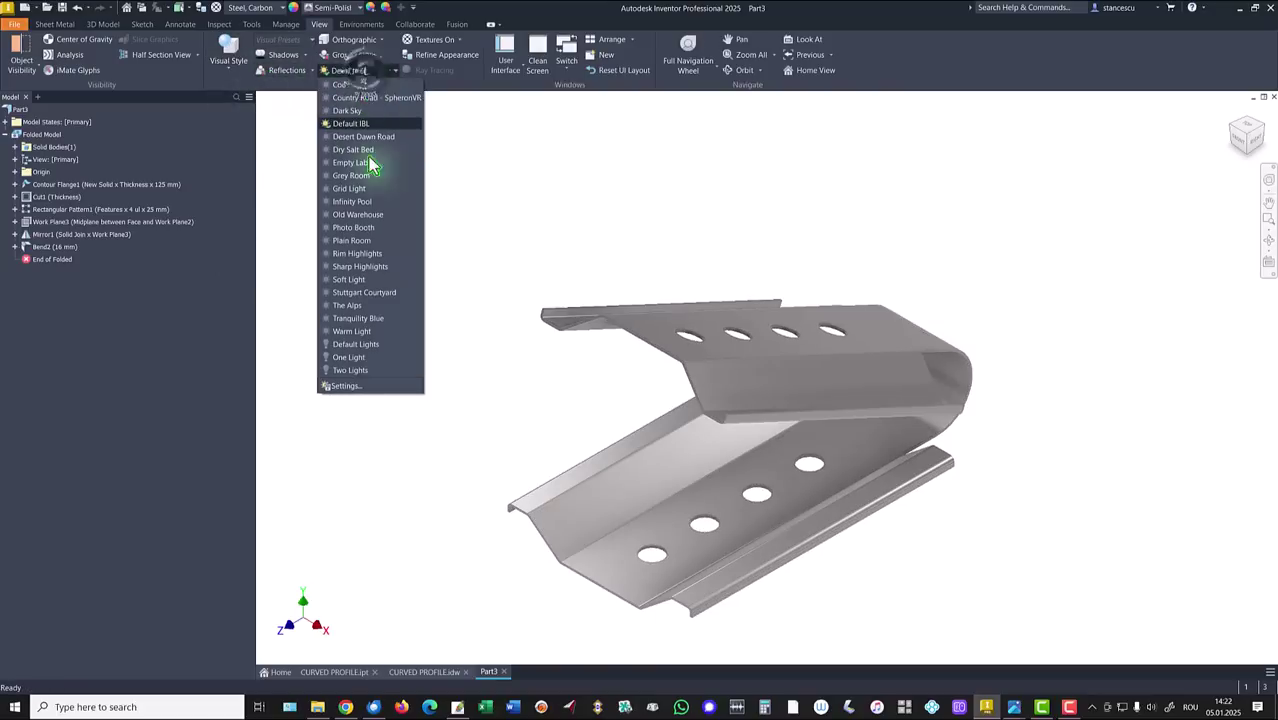
click(372, 345)
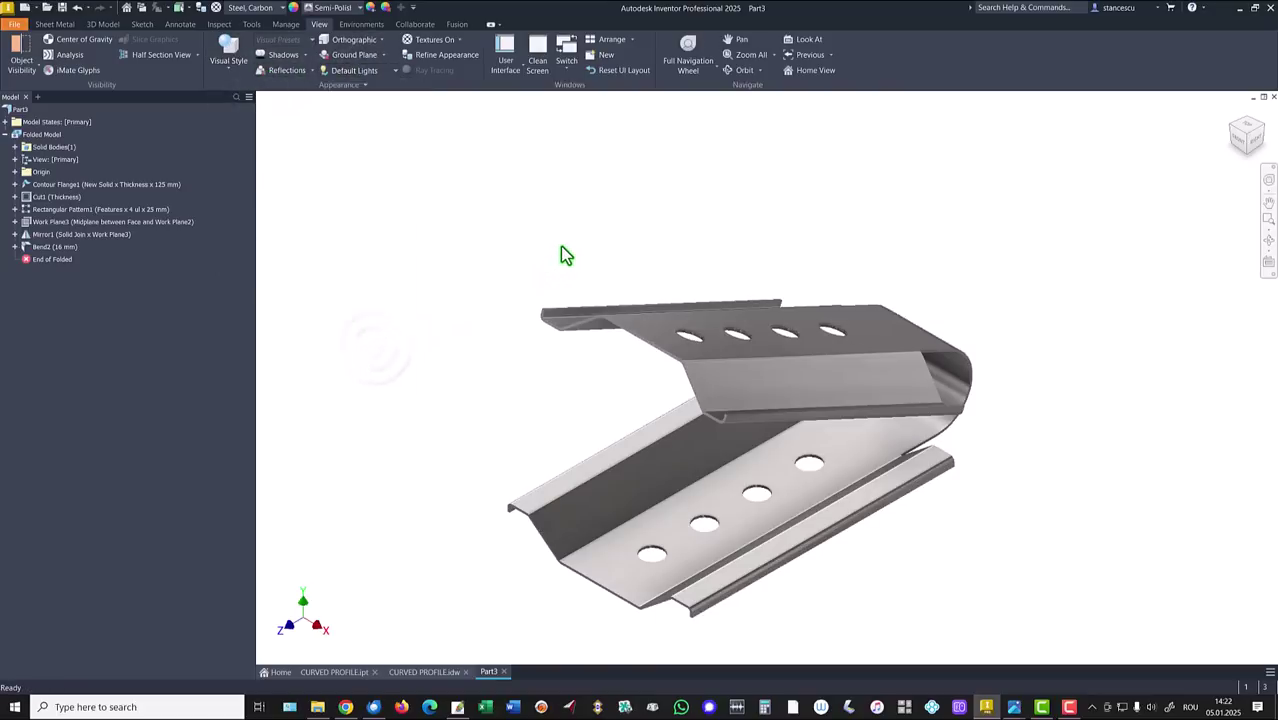